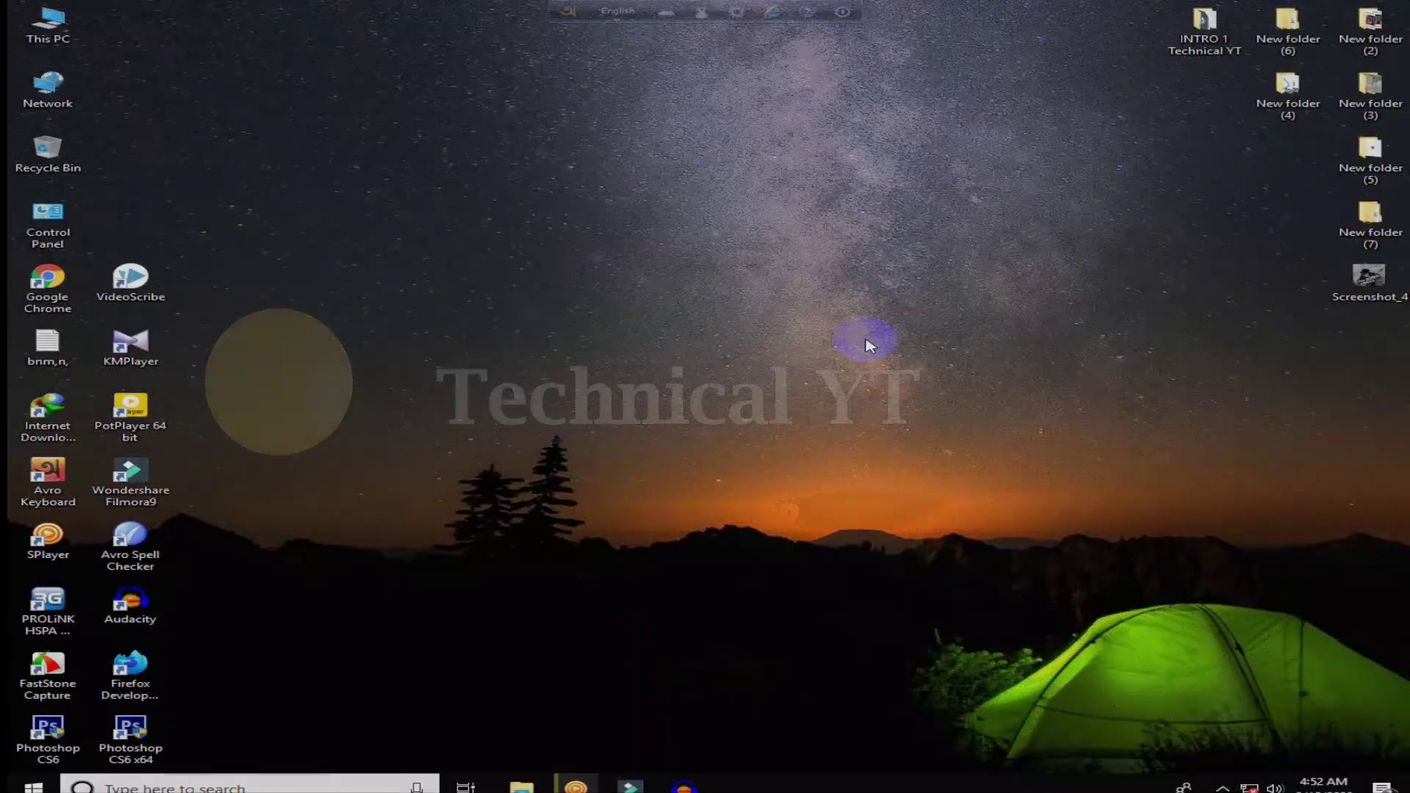
Launch Wondershare Filmora9 from the desktop and bring up its editing window with an empty project
{"action": "double_click", "coordinate": [138, 471]}
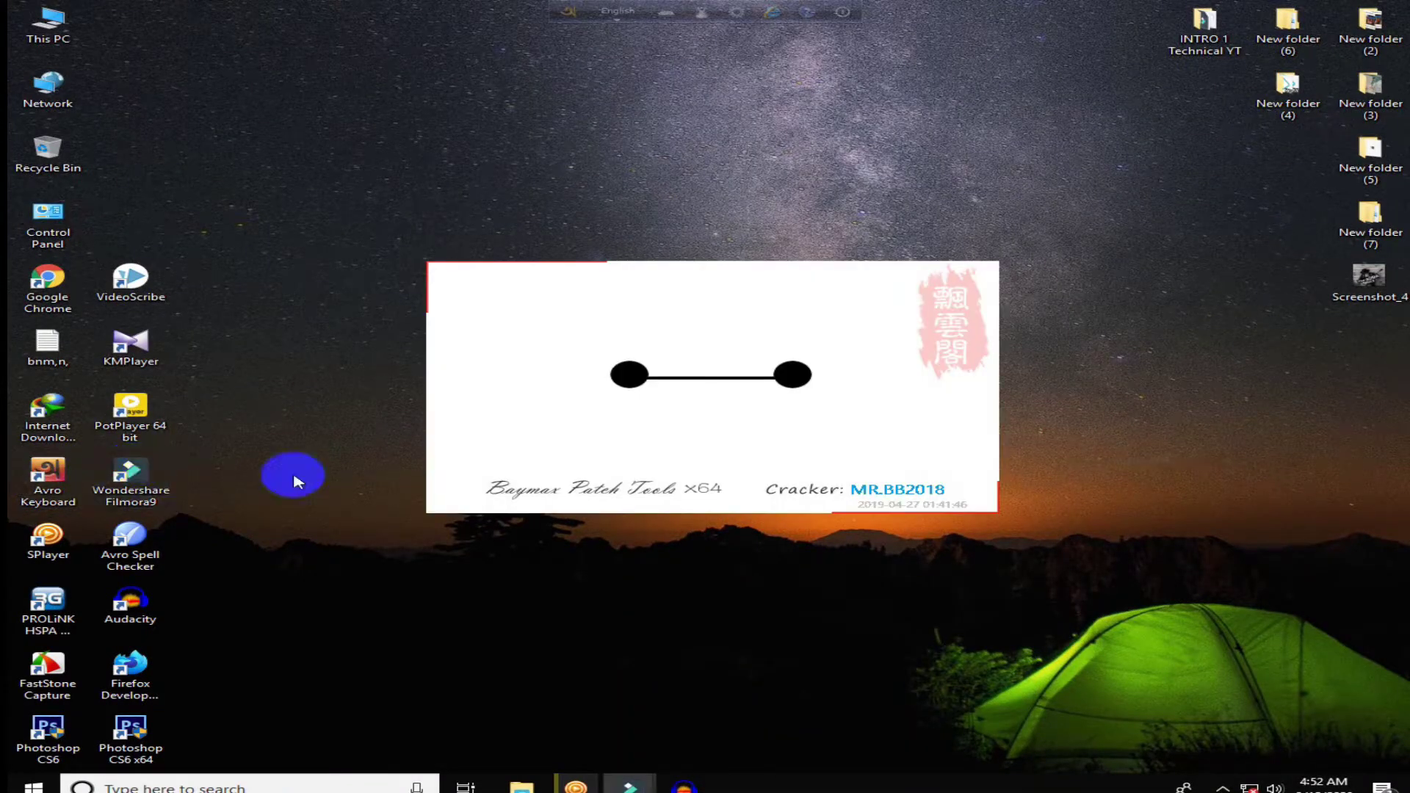
{"action": "left_click", "coordinate": [772, 467]}
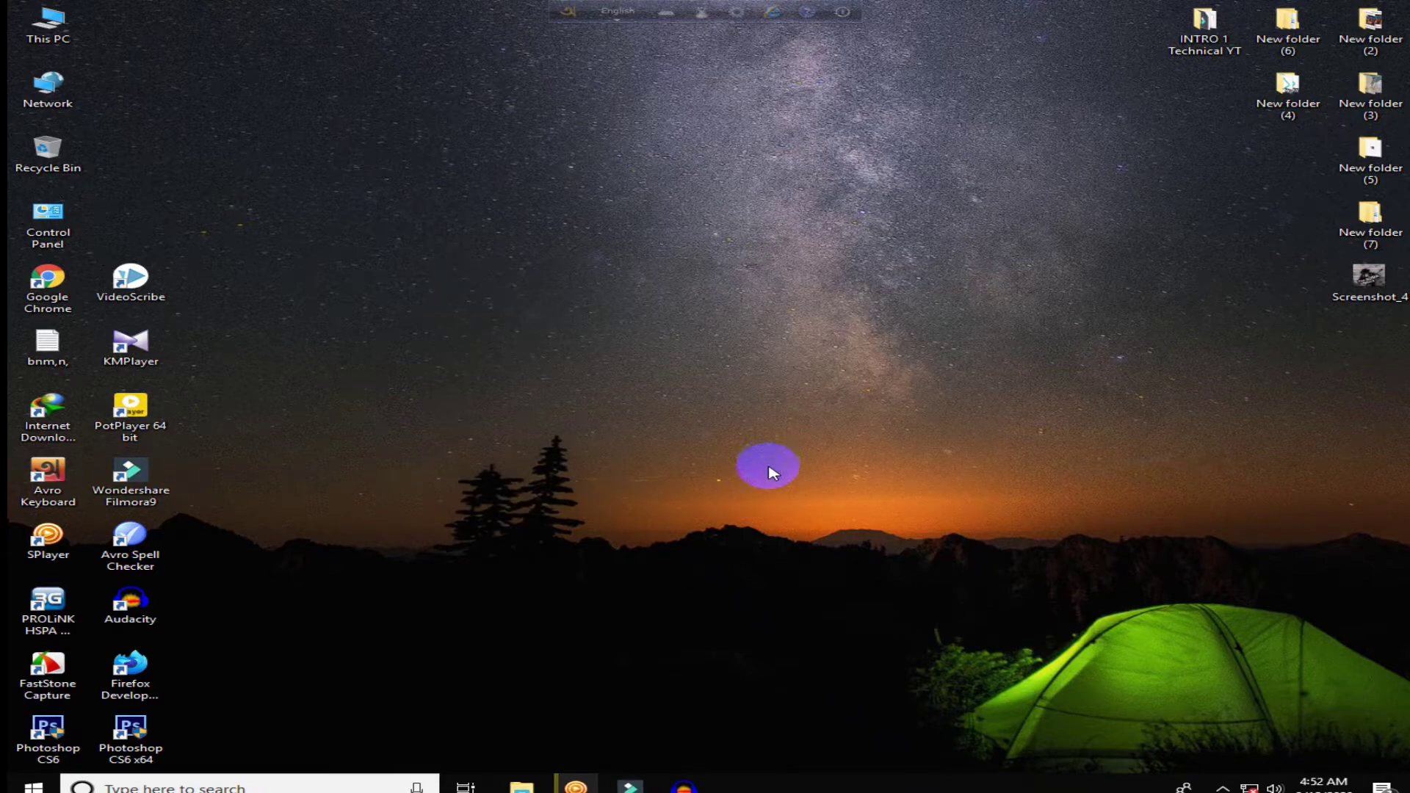
{"action": "left_click", "coordinate": [636, 778]}
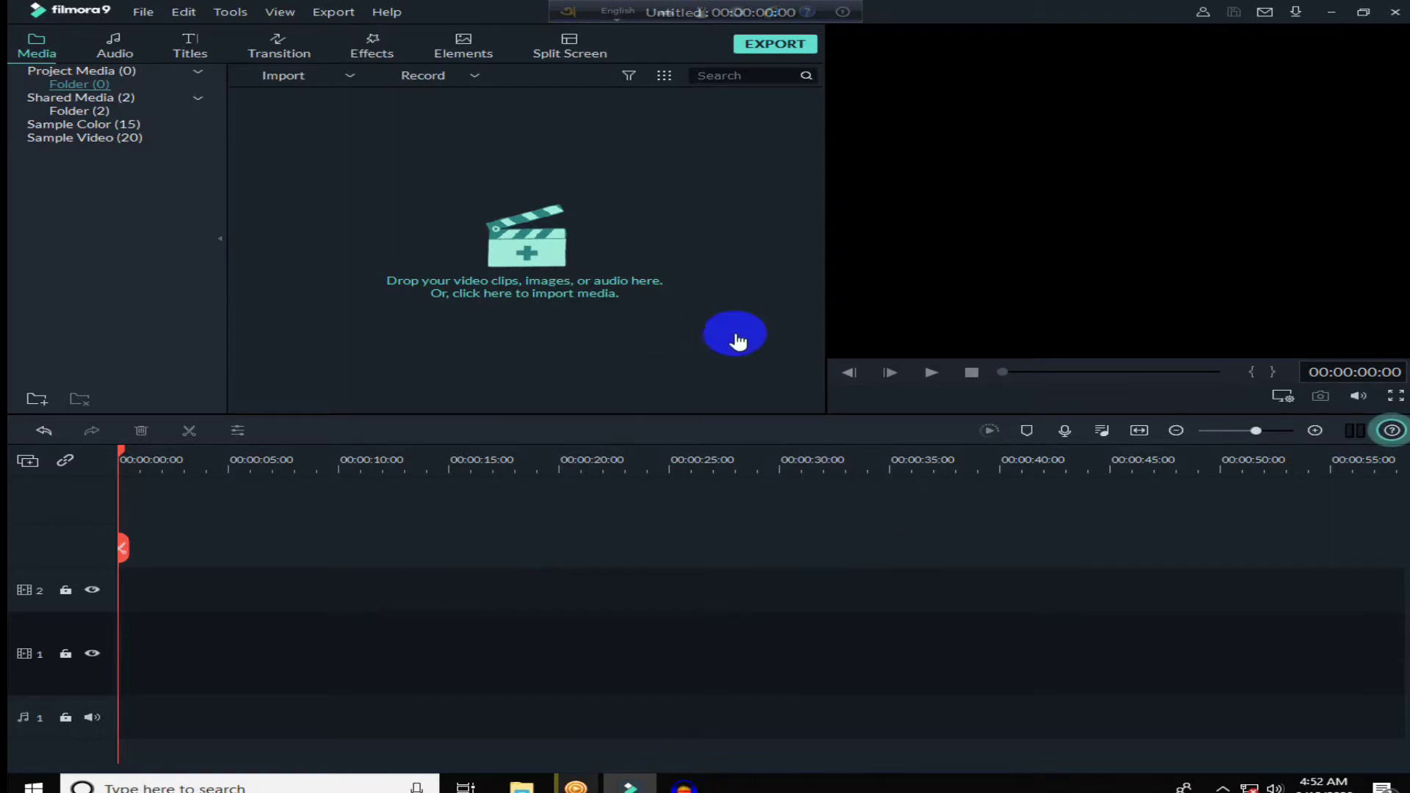
{"action": "left_click", "coordinate": [350, 77]}
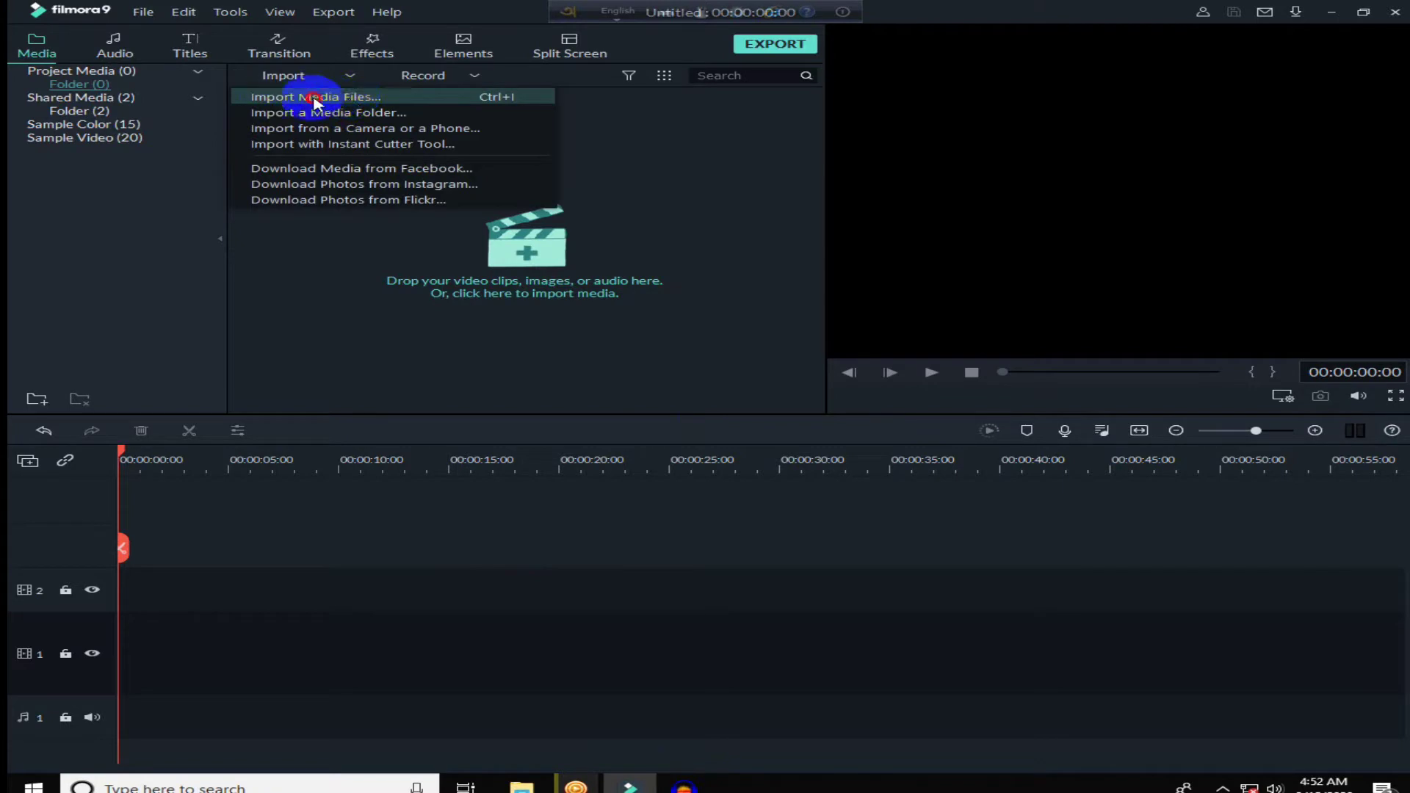
{"action": "left_click", "coordinate": [315, 101]}
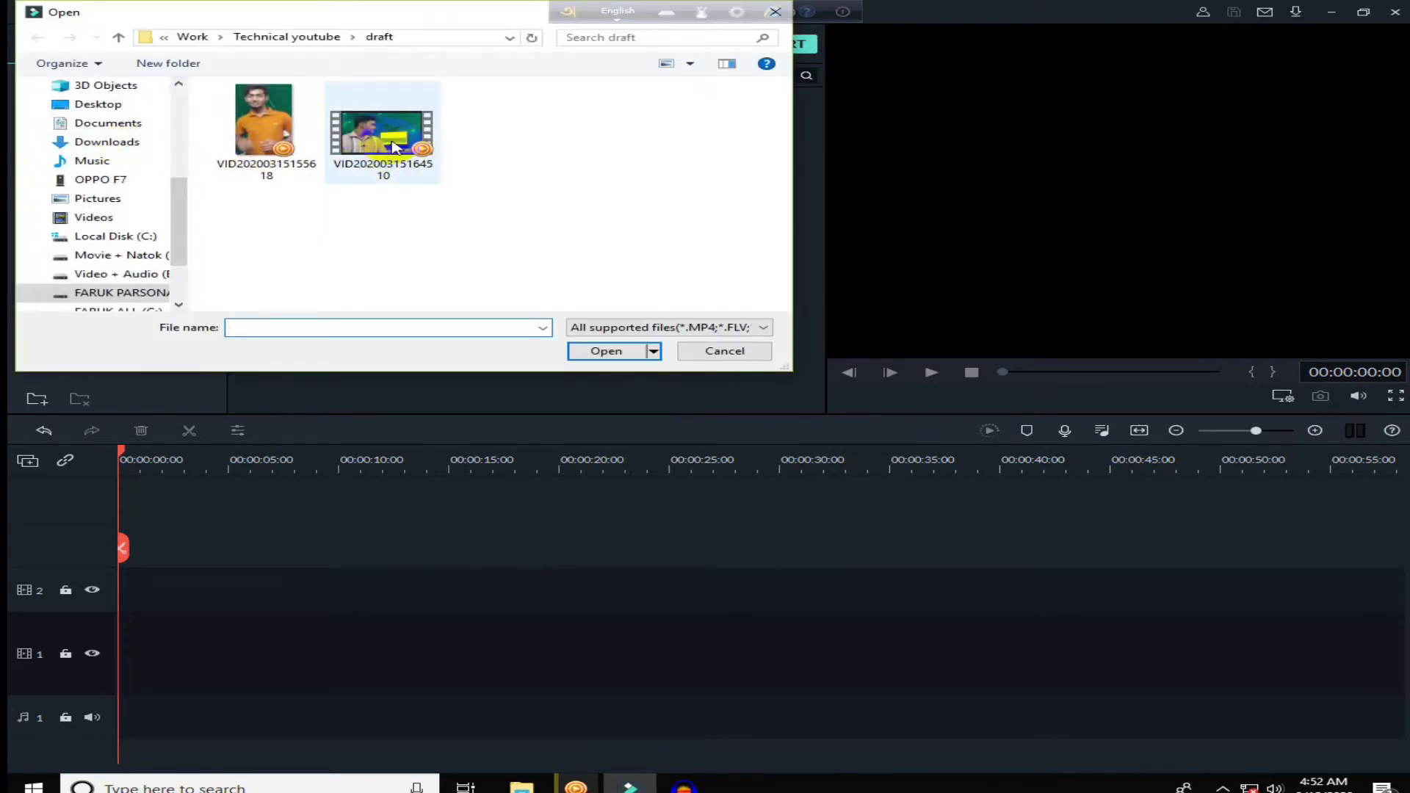
{"action": "double_click", "coordinate": [383, 132]}
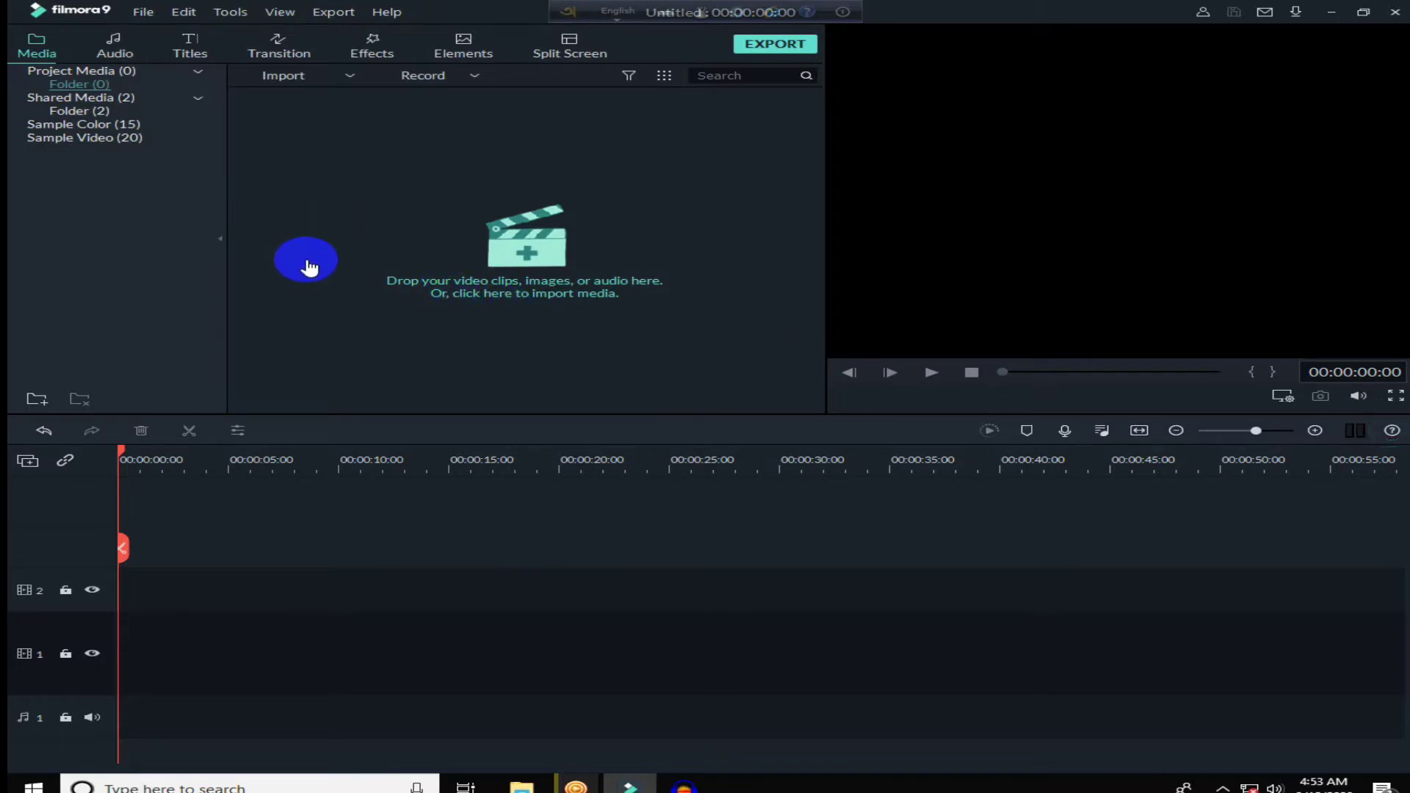
{"action": "key", "text": "ctrl+o"}
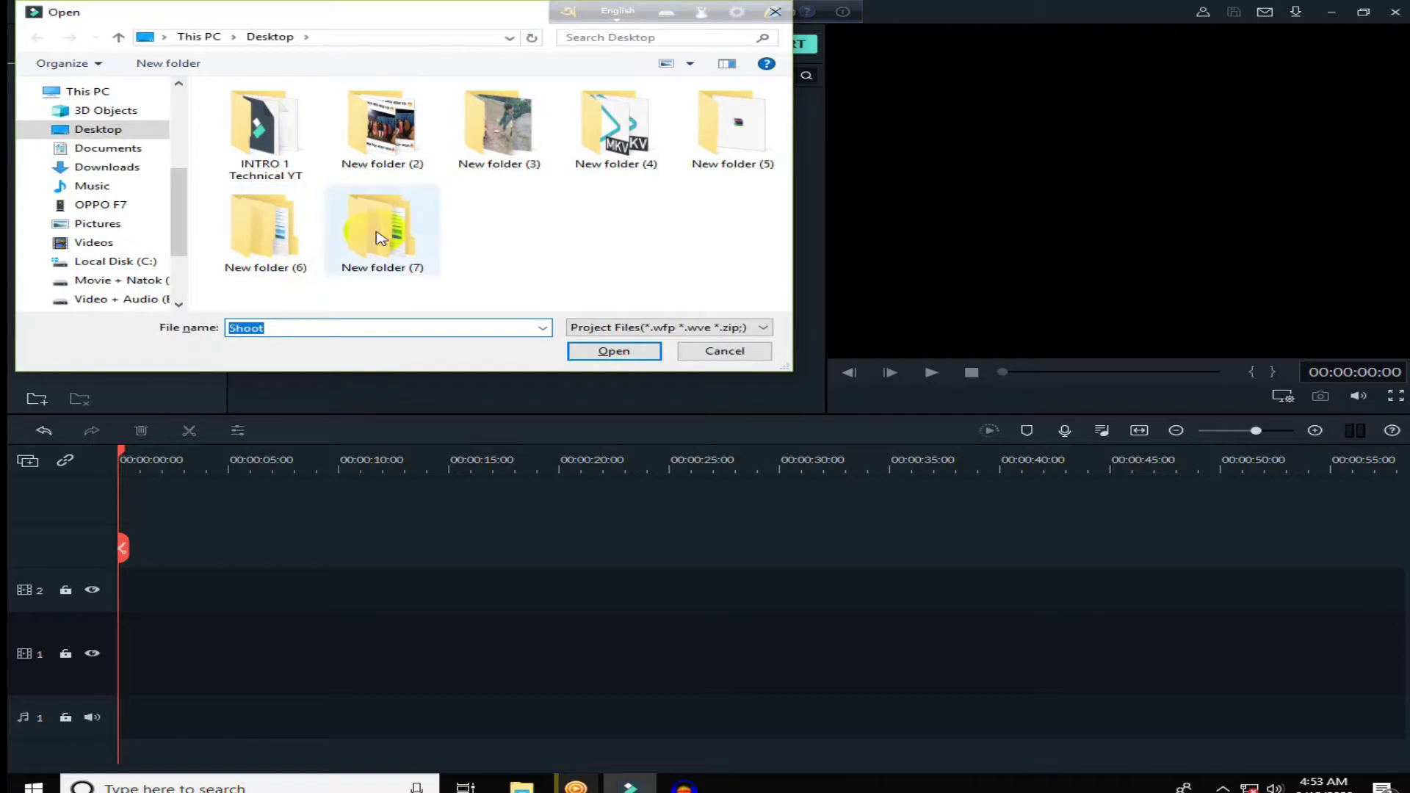
{"action": "left_click", "coordinate": [697, 356]}
{"action": "left_click", "coordinate": [288, 76]}
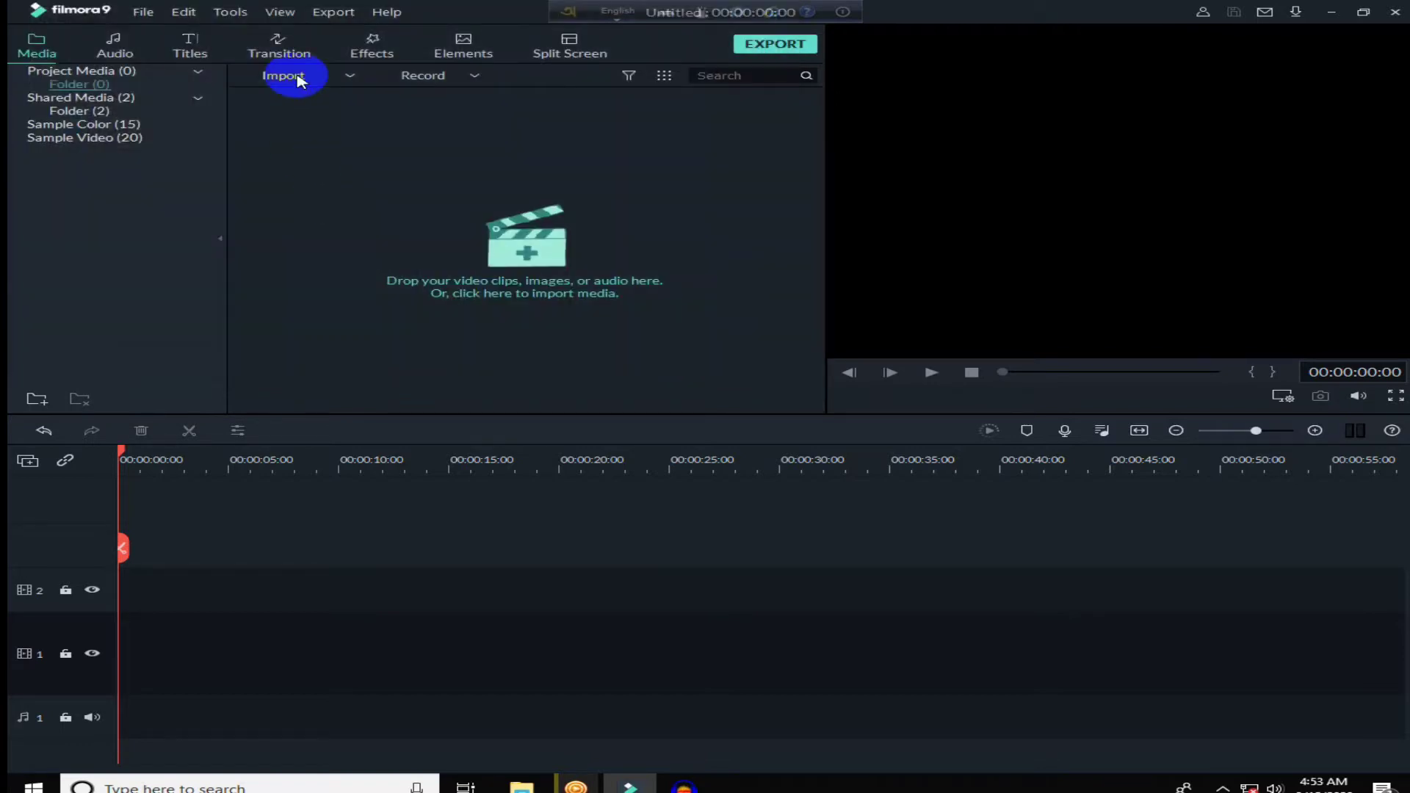
{"action": "left_click", "coordinate": [518, 153]}
{"action": "left_click", "coordinate": [398, 145]}
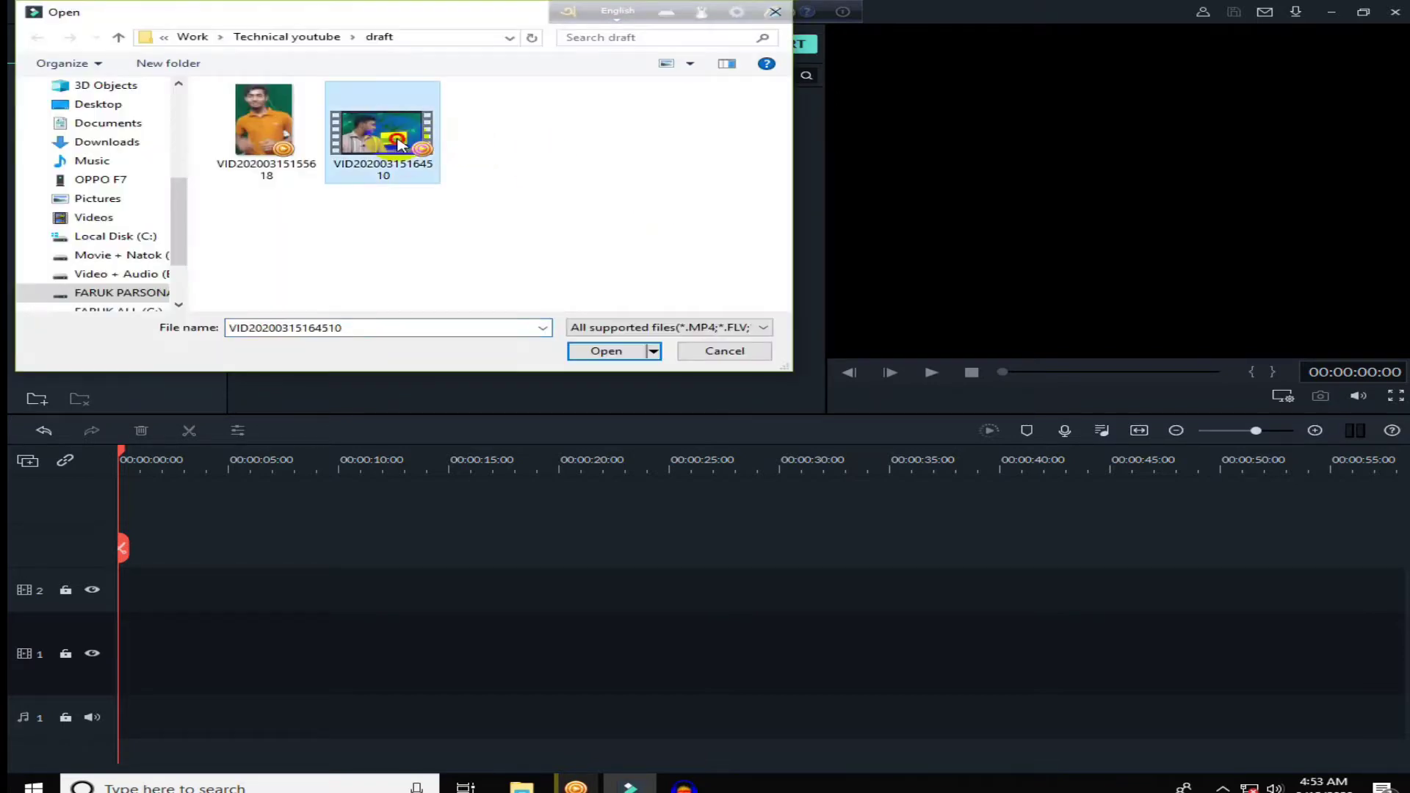
{"action": "left_click", "coordinate": [583, 352]}
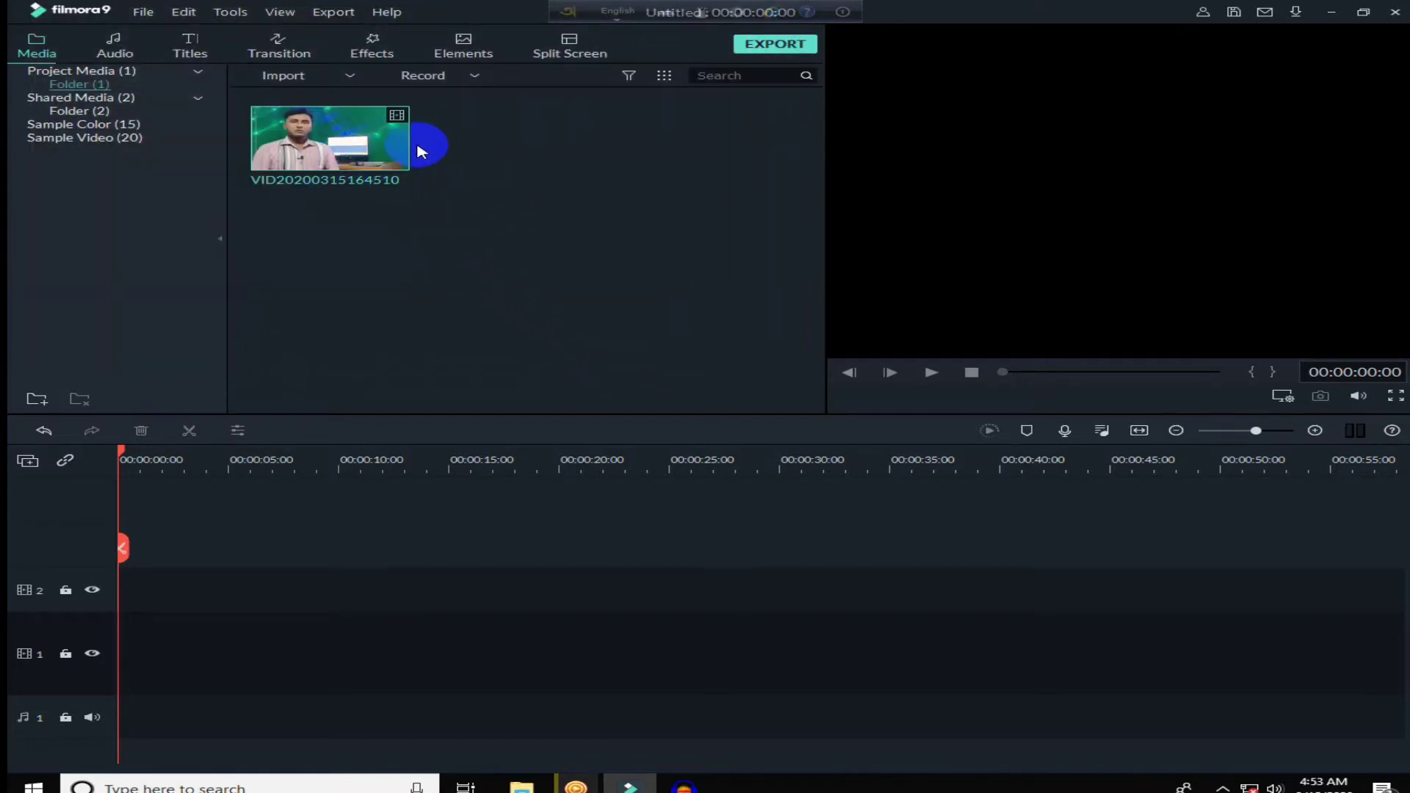
Place the imported video at the start of a new third video track, matching the project settings to the media at 1920 x 1080 30fps
{"action": "left_click_drag", "start_coordinate": [347, 164], "coordinate": [67, 540]}
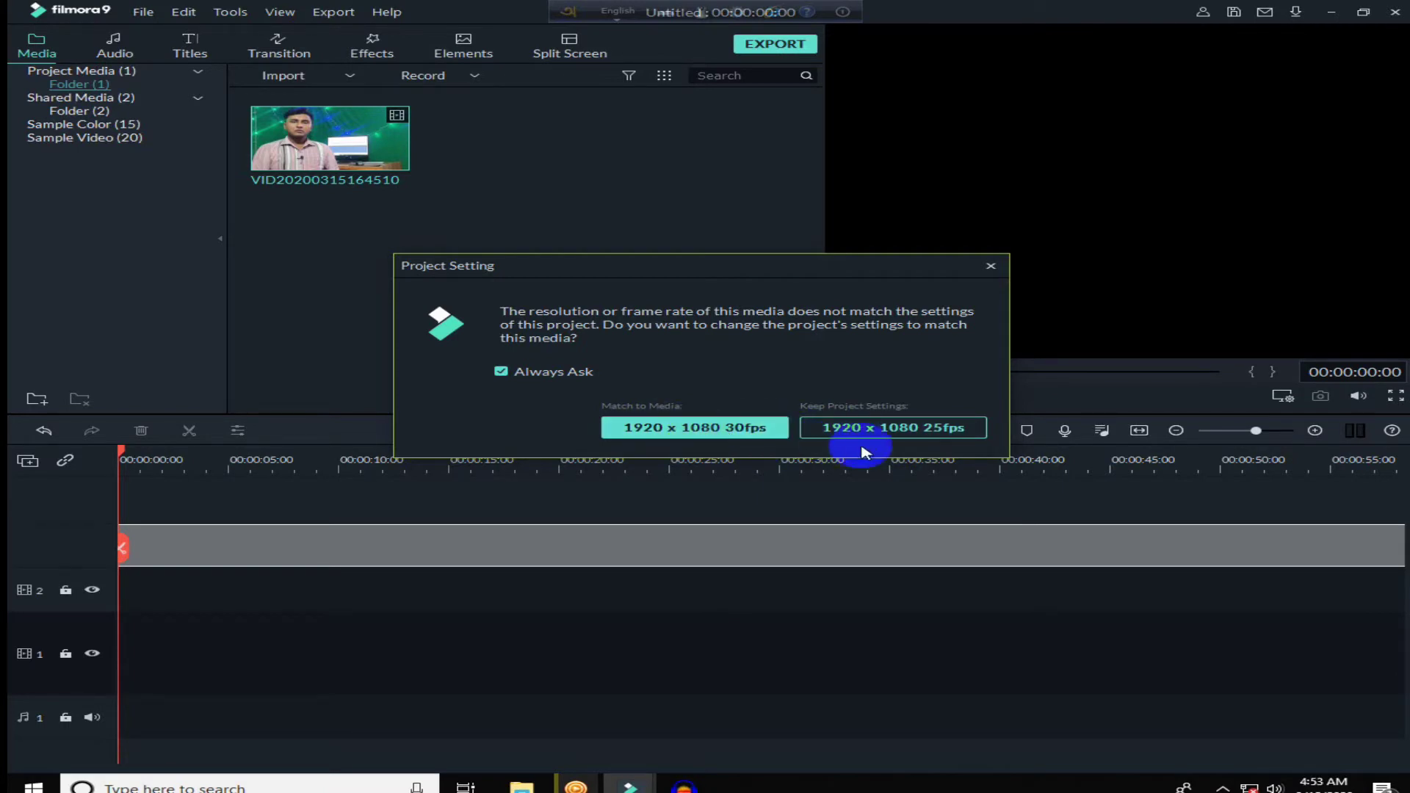
{"action": "left_click", "coordinate": [825, 441]}
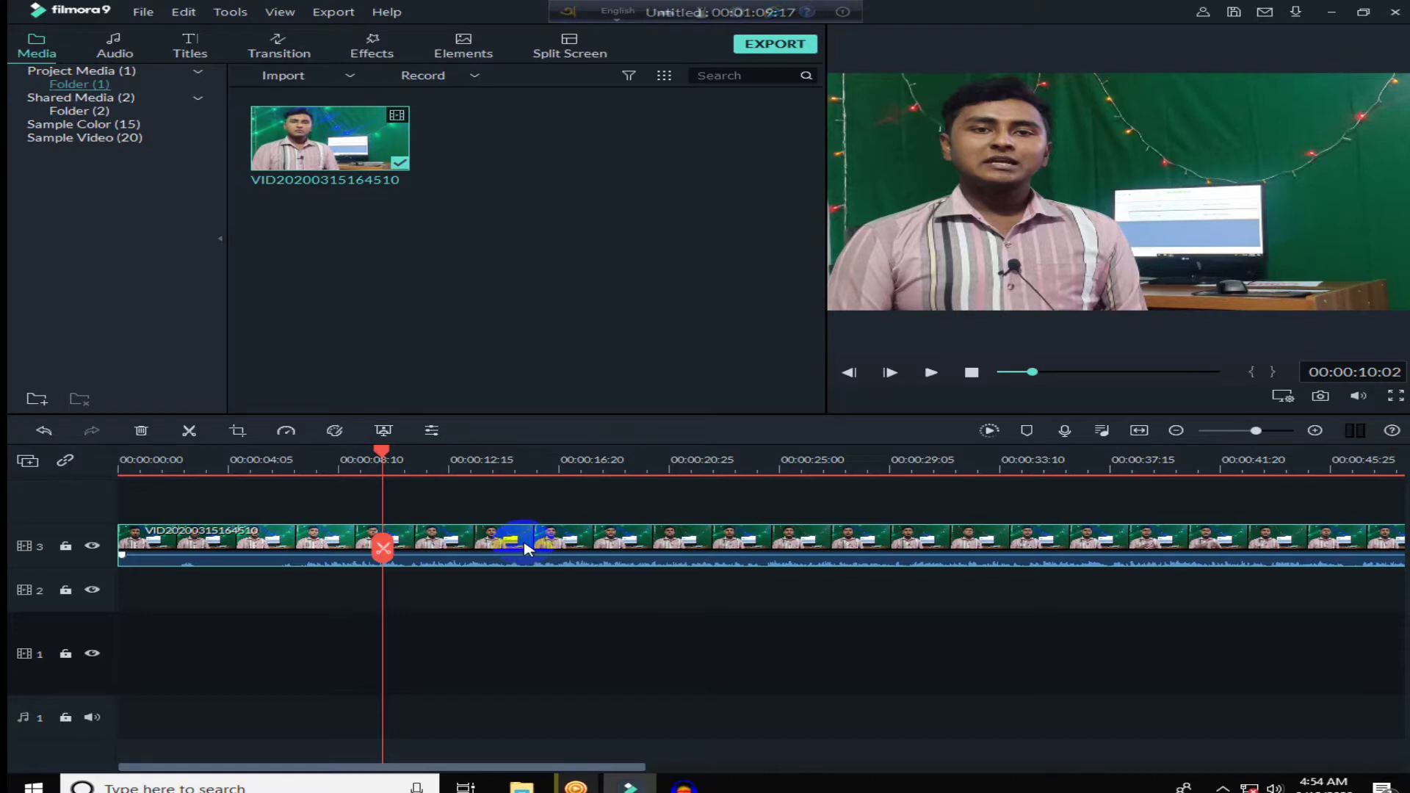
Detach the audio from the video clip on track 3 and delete the detached audio clip
{"action": "right_click", "coordinate": [571, 542]}
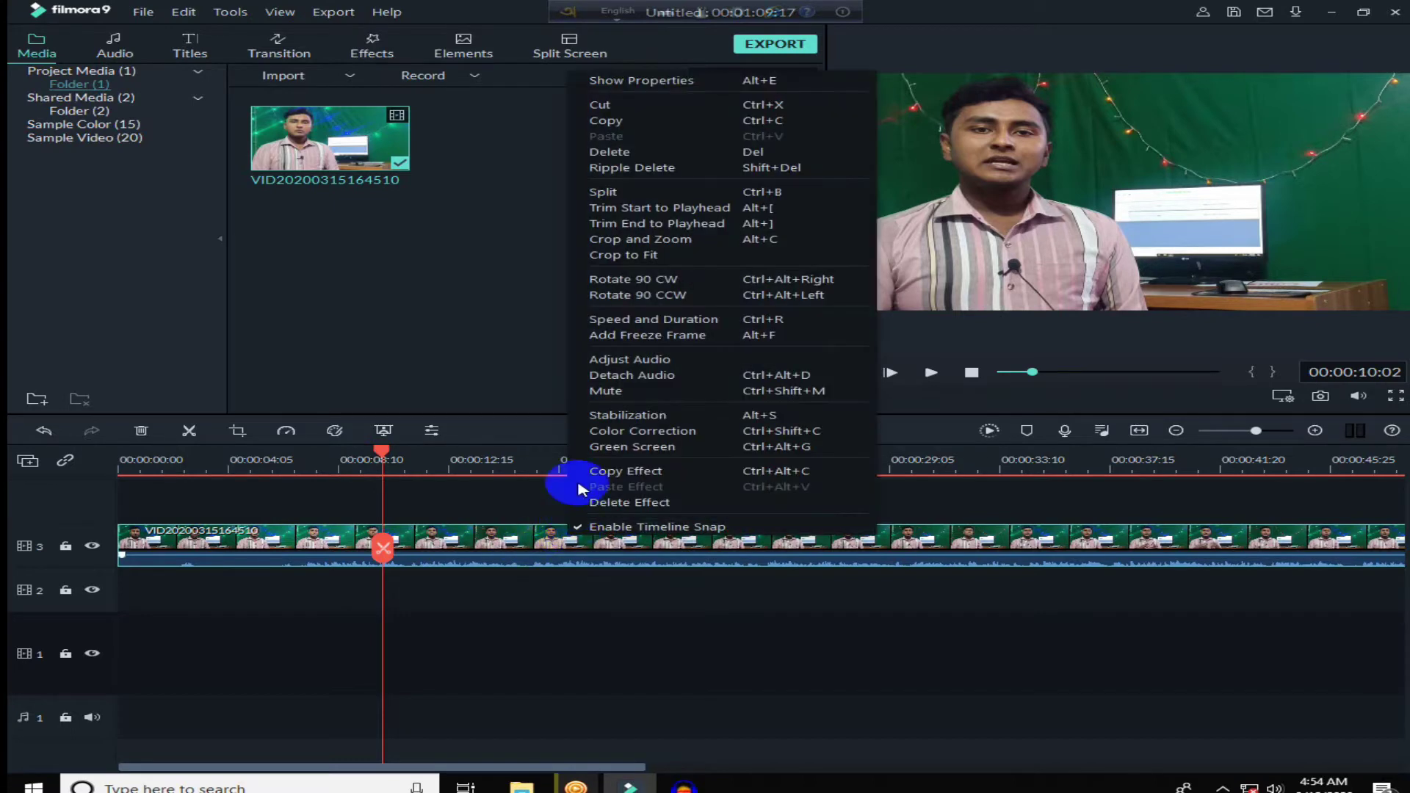
{"action": "left_click", "coordinate": [671, 374]}
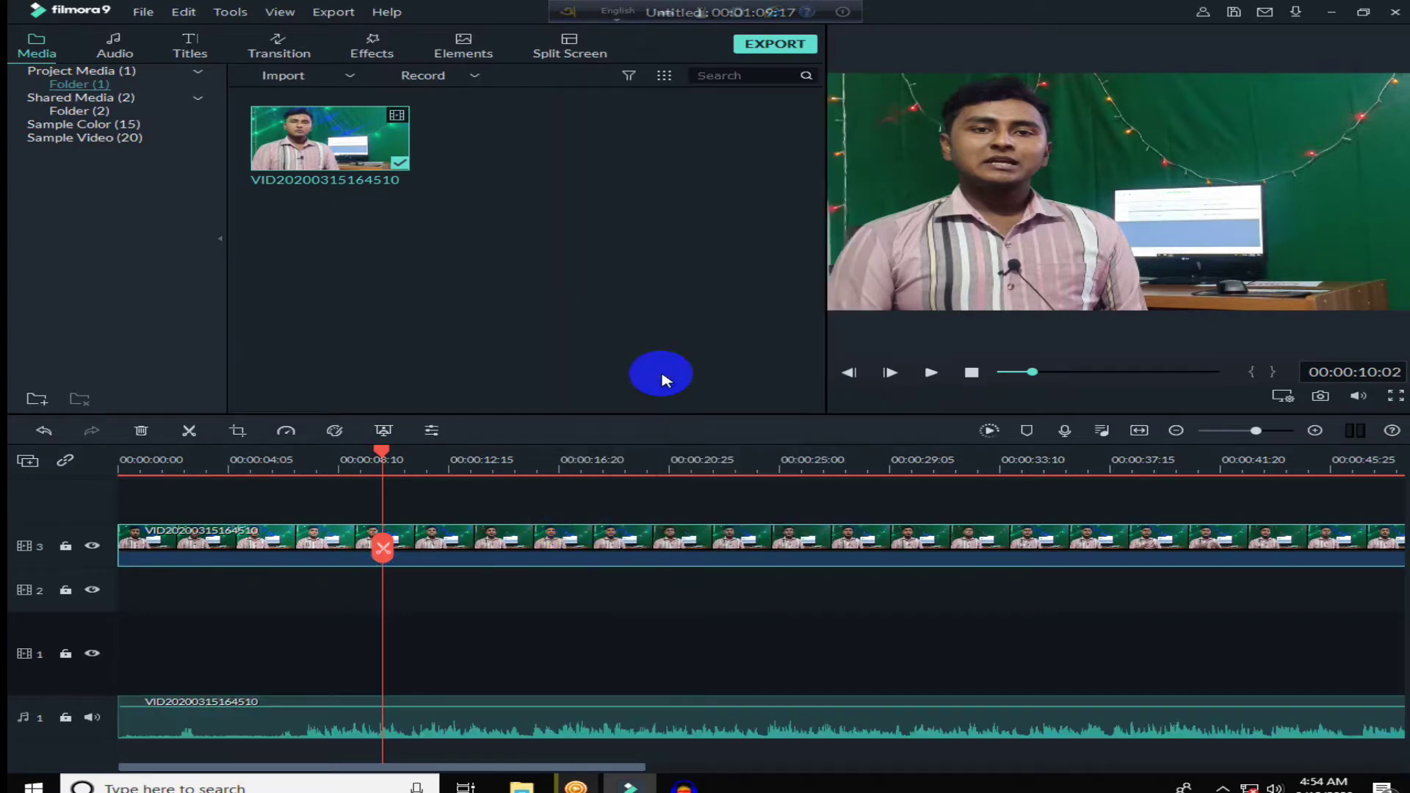
{"action": "right_click", "coordinate": [478, 735]}
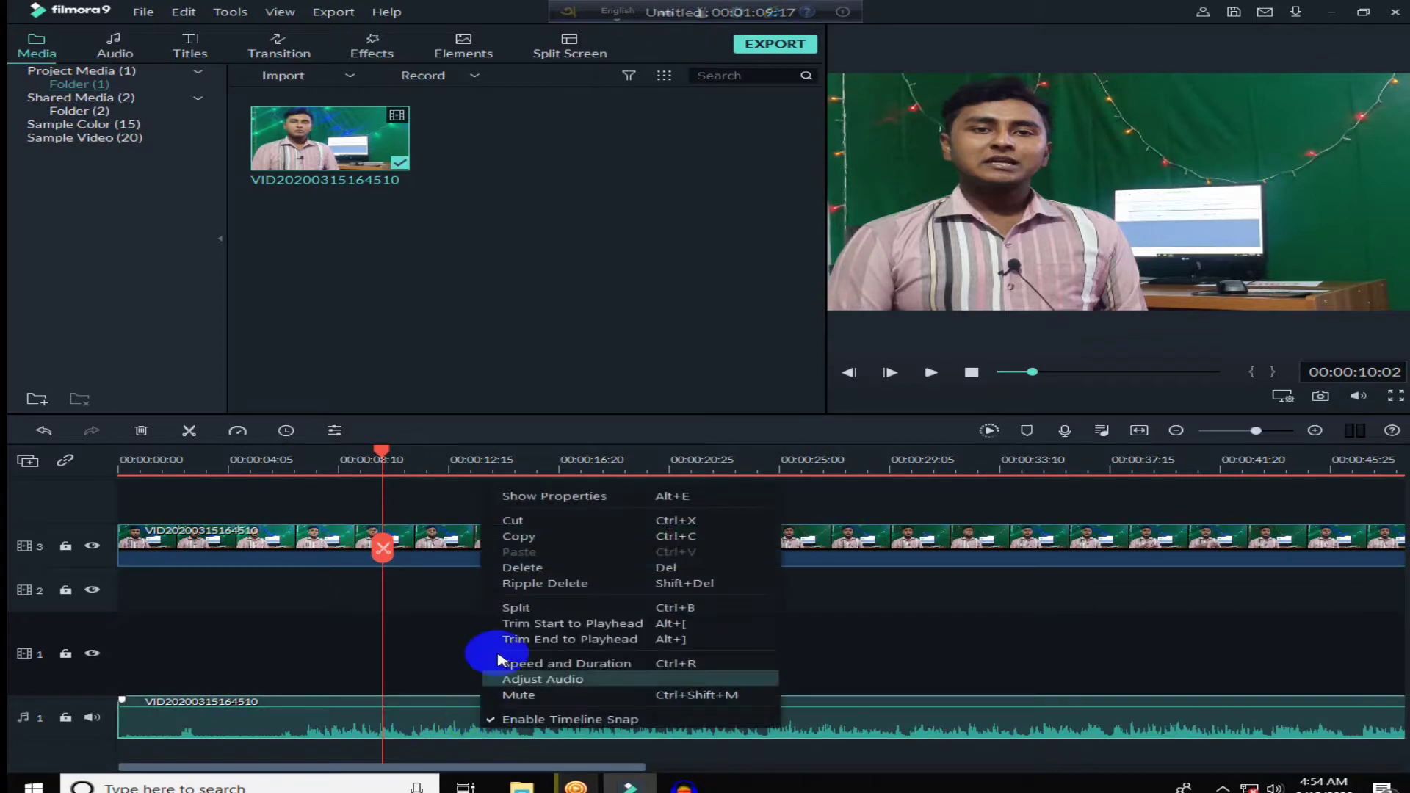
{"action": "left_click", "coordinate": [524, 577]}
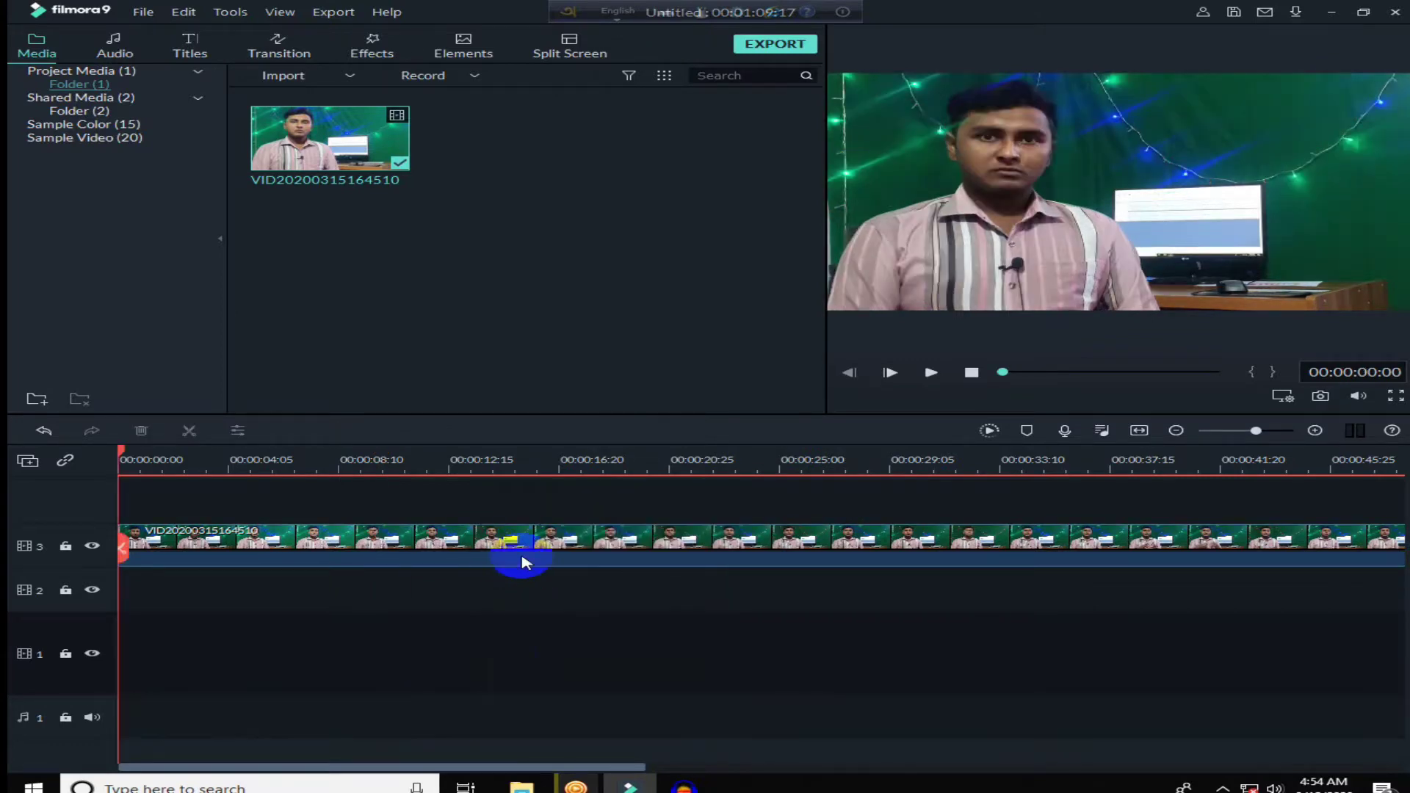
Import the audio file untitled from the Audacity folder in Videos and place it at the start of audio track 1
{"action": "left_click", "coordinate": [346, 77]}
{"action": "left_click", "coordinate": [354, 95]}
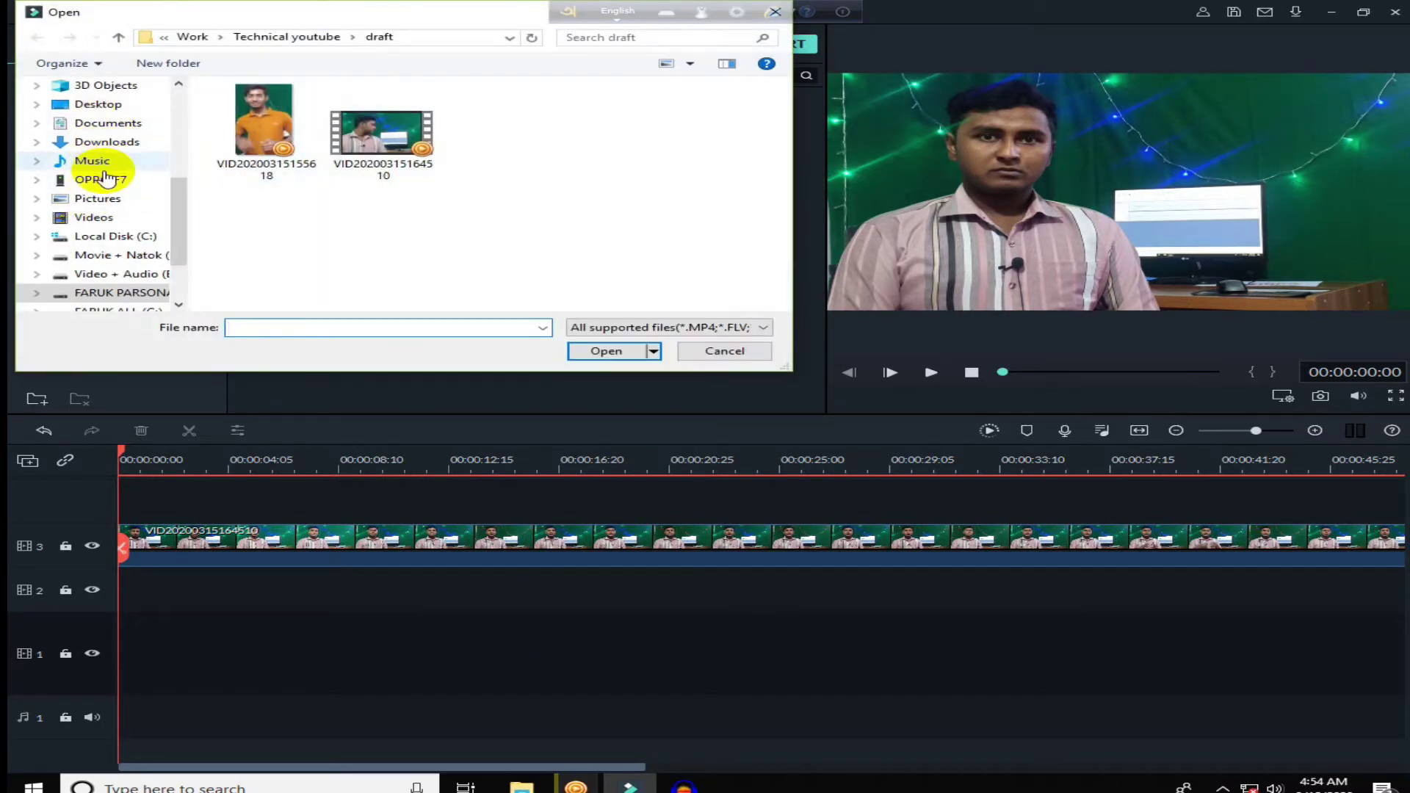
{"action": "left_click", "coordinate": [92, 218]}
{"action": "double_click", "coordinate": [265, 124]}
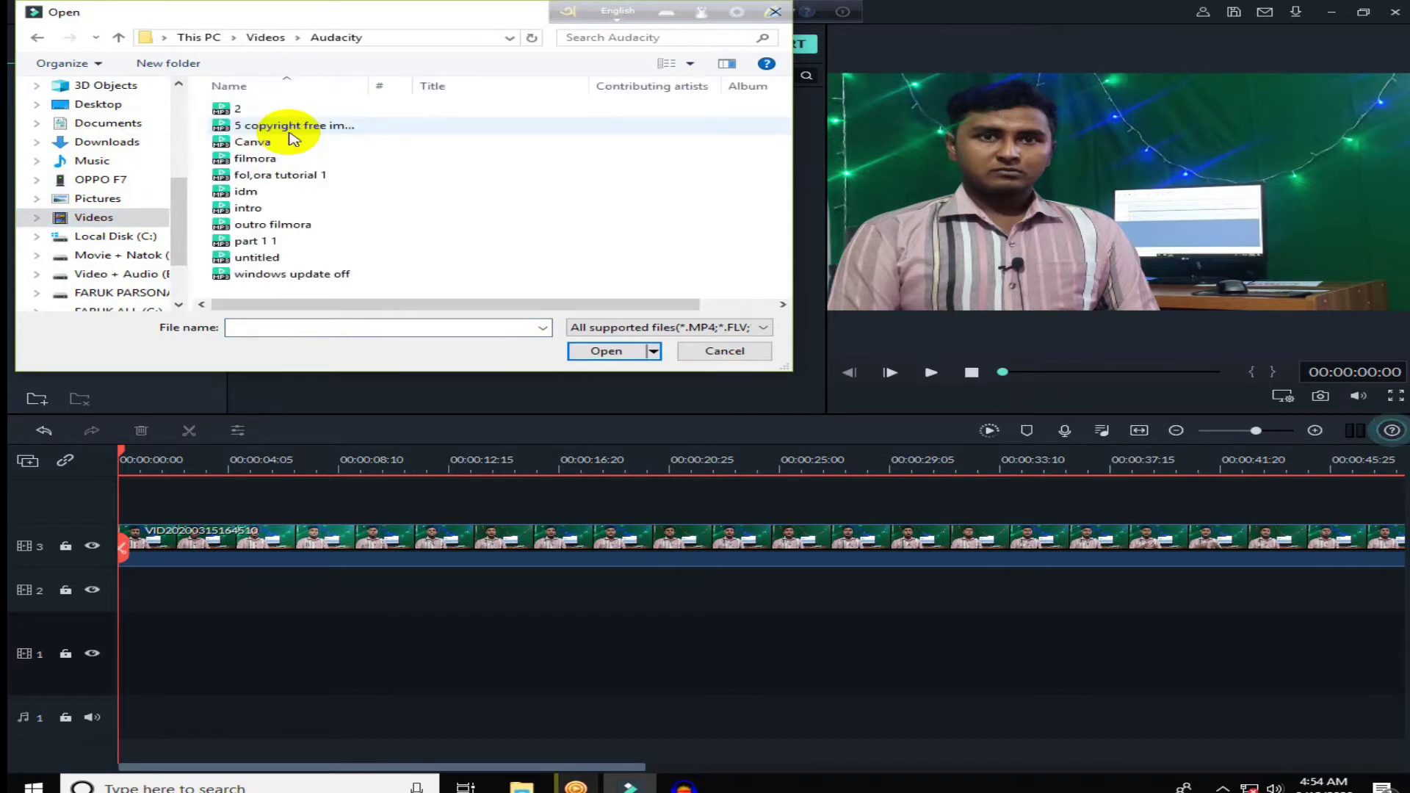
{"action": "left_click", "coordinate": [254, 257]}
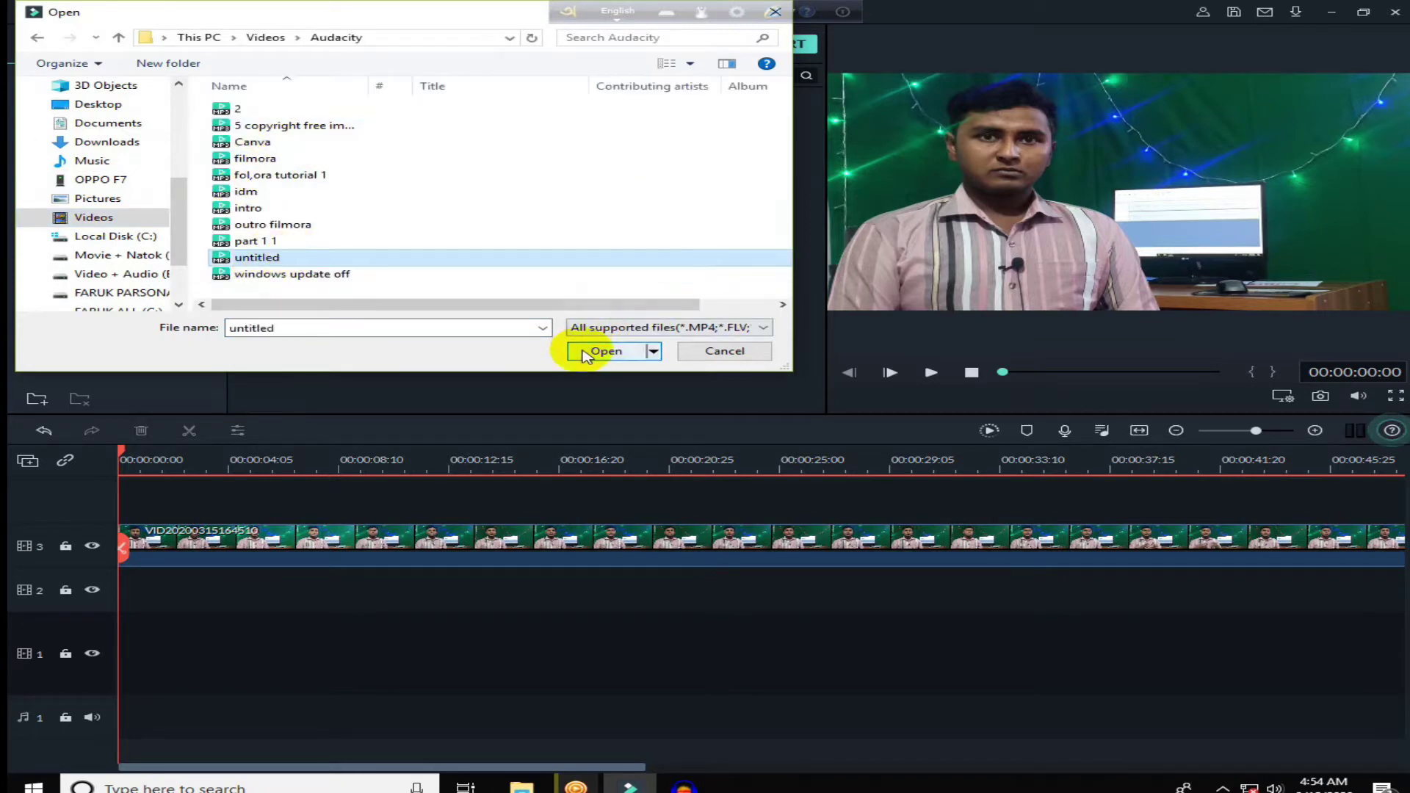
{"action": "left_click", "coordinate": [604, 351]}
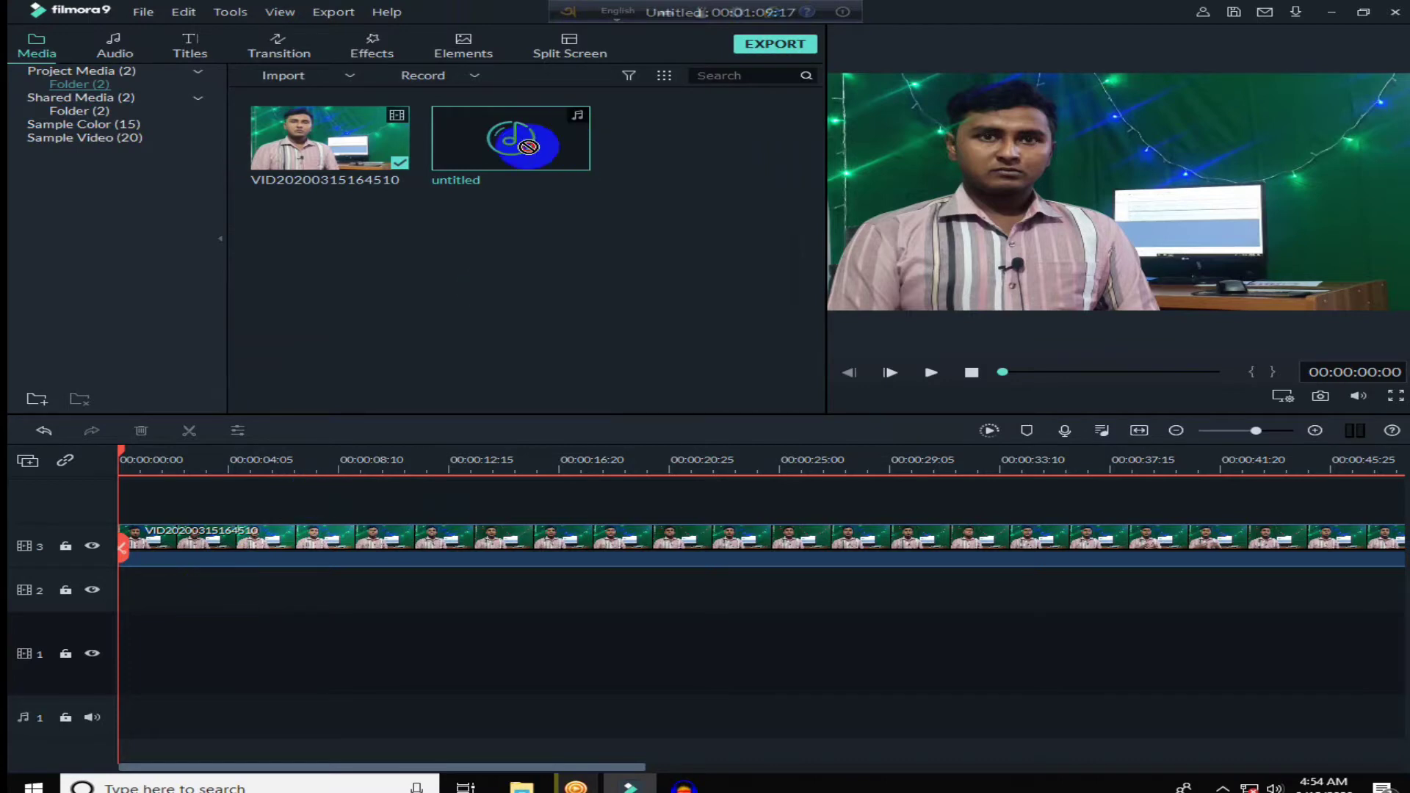
{"action": "left_click_drag", "start_coordinate": [523, 143], "coordinate": [162, 560]}
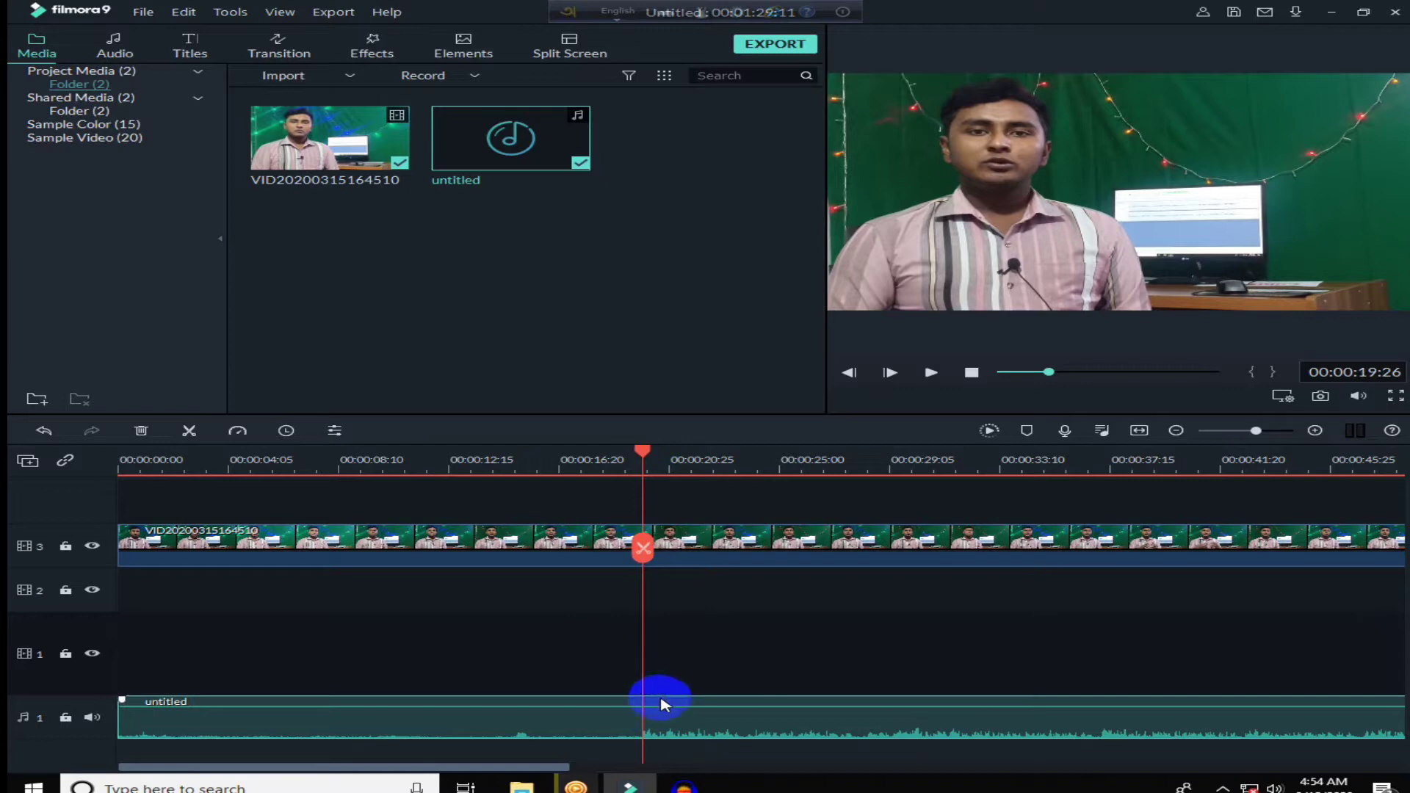
Split the untitled audio at 00:00:19:26, delete the part before the cut, and start the remaining audio at the beginning of the timeline
{"action": "left_click", "coordinate": [638, 558]}
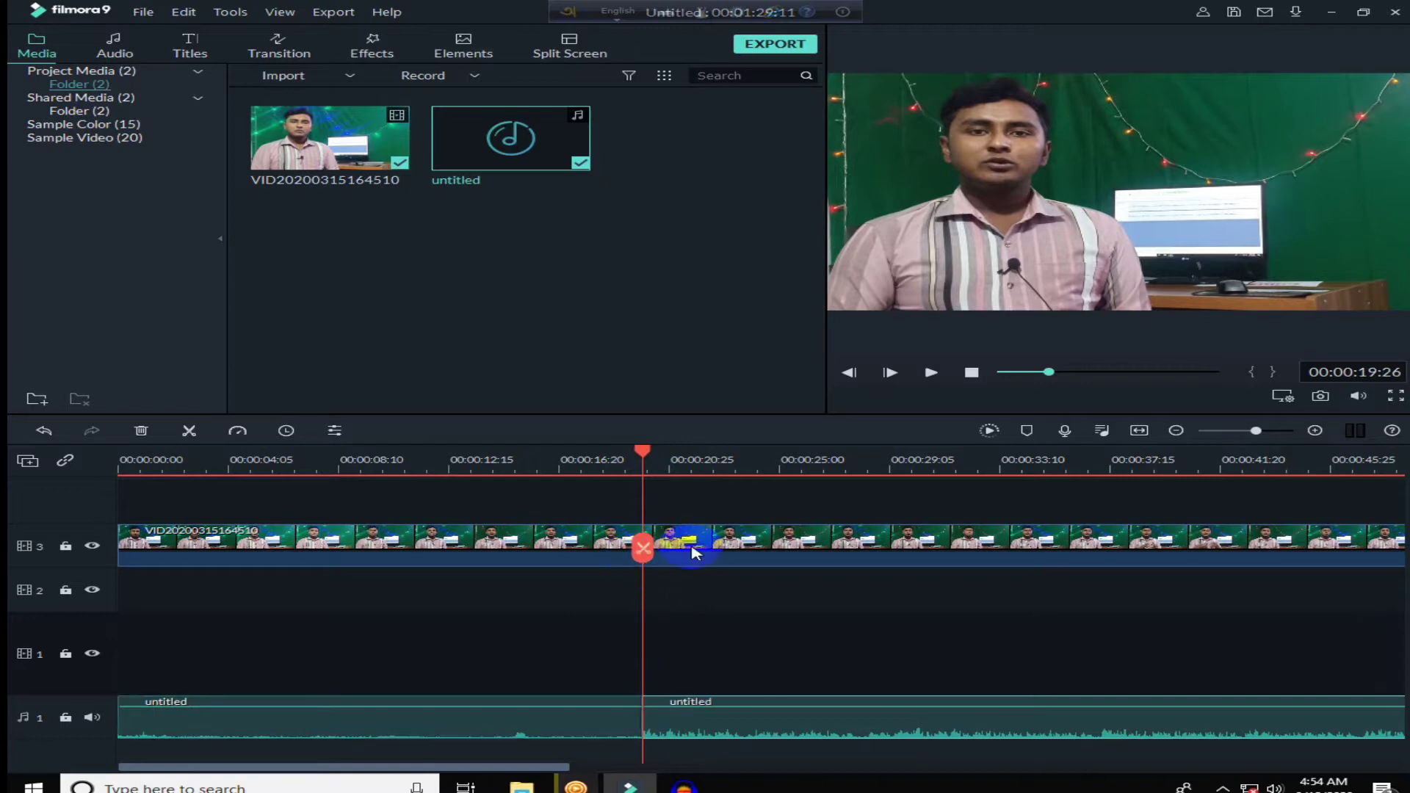
{"action": "left_click", "coordinate": [717, 535]}
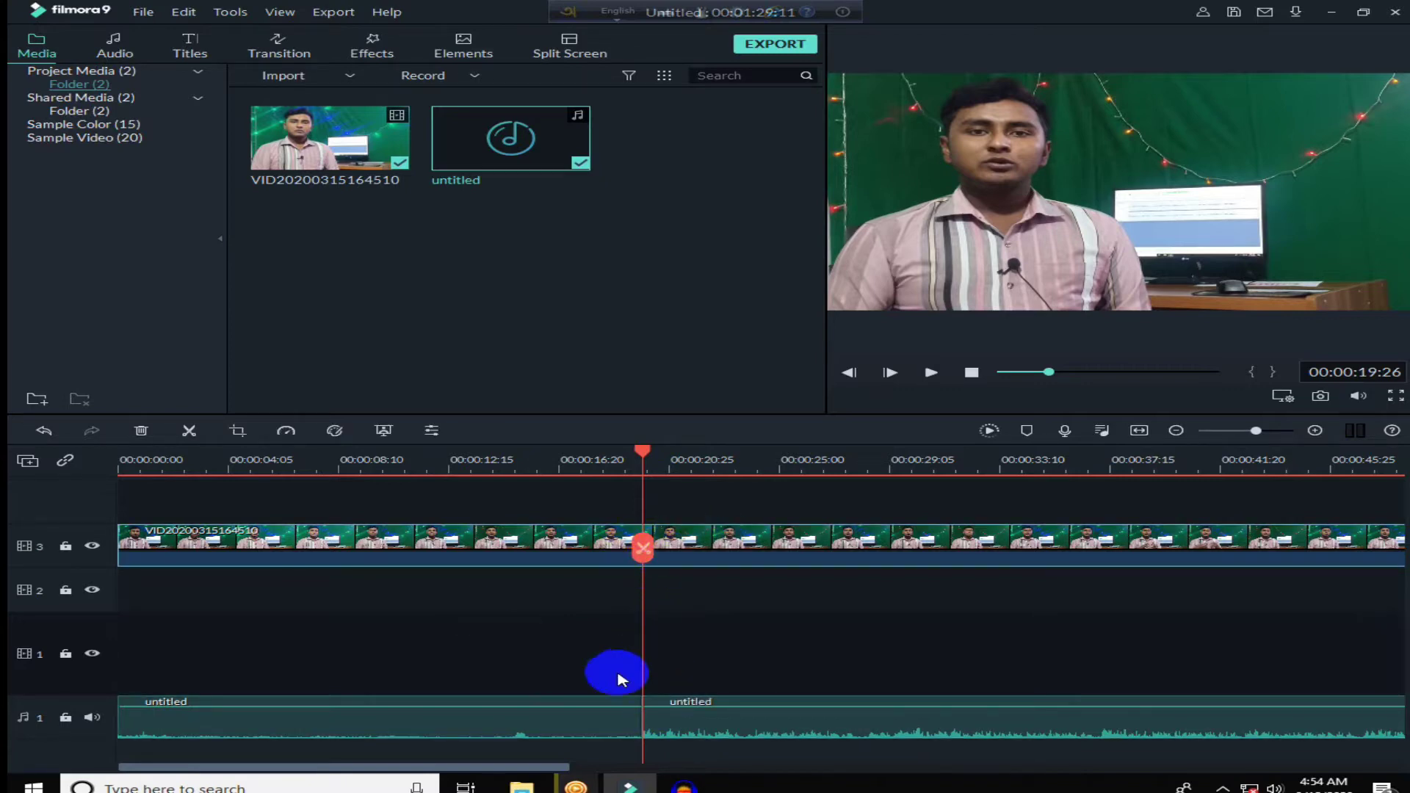
{"action": "left_click_drag", "start_coordinate": [644, 454], "coordinate": [507, 456]}
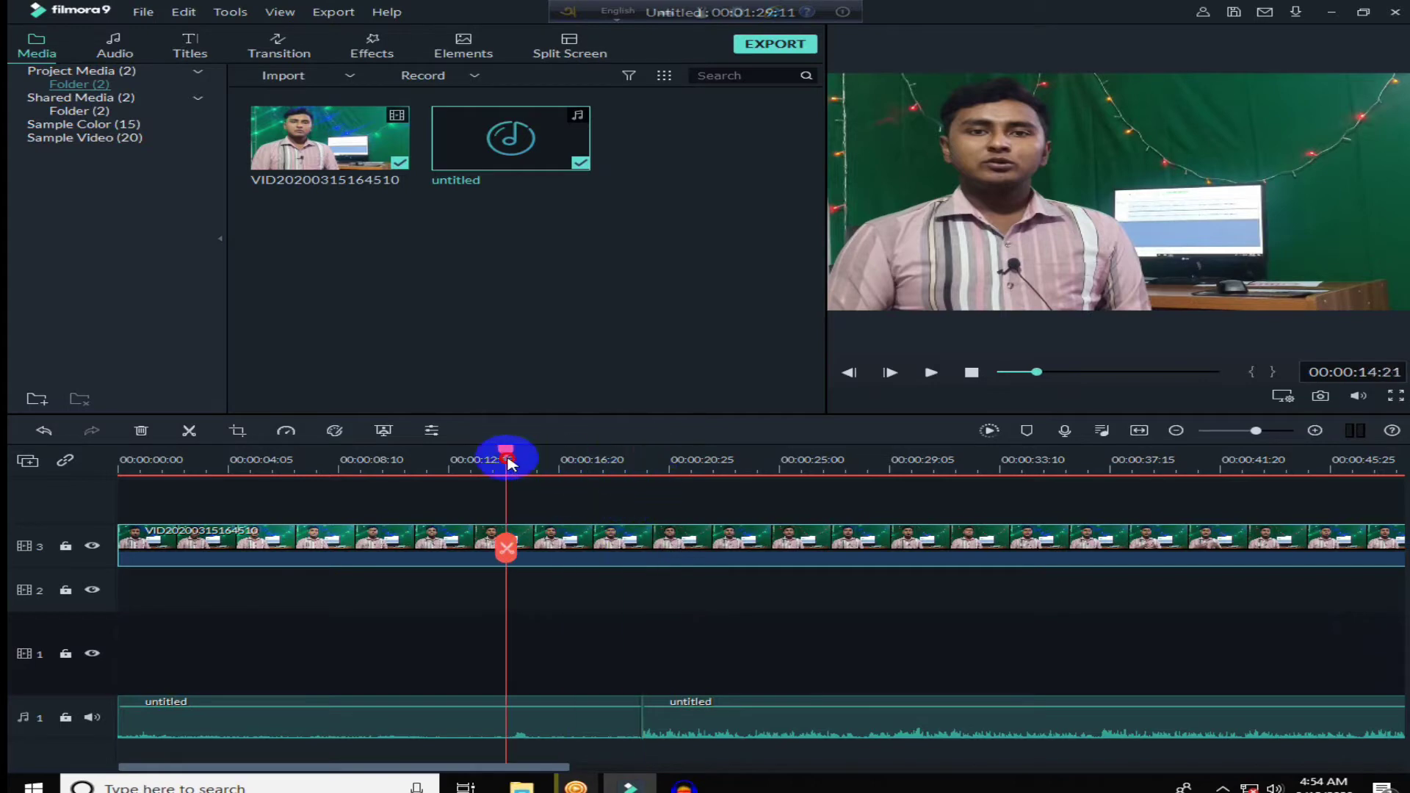
{"action": "left_click", "coordinate": [563, 725]}
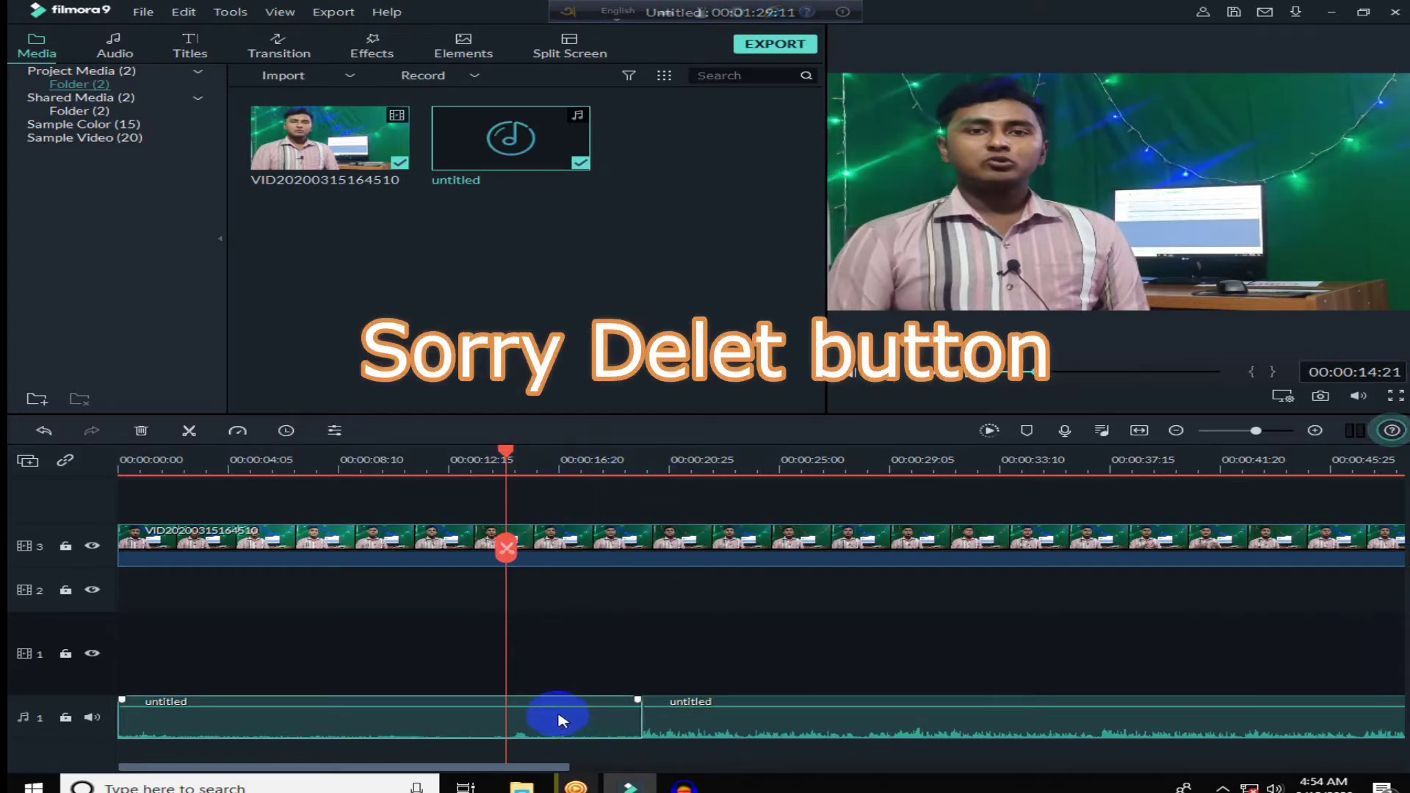
{"action": "left_click", "coordinate": [556, 687]}
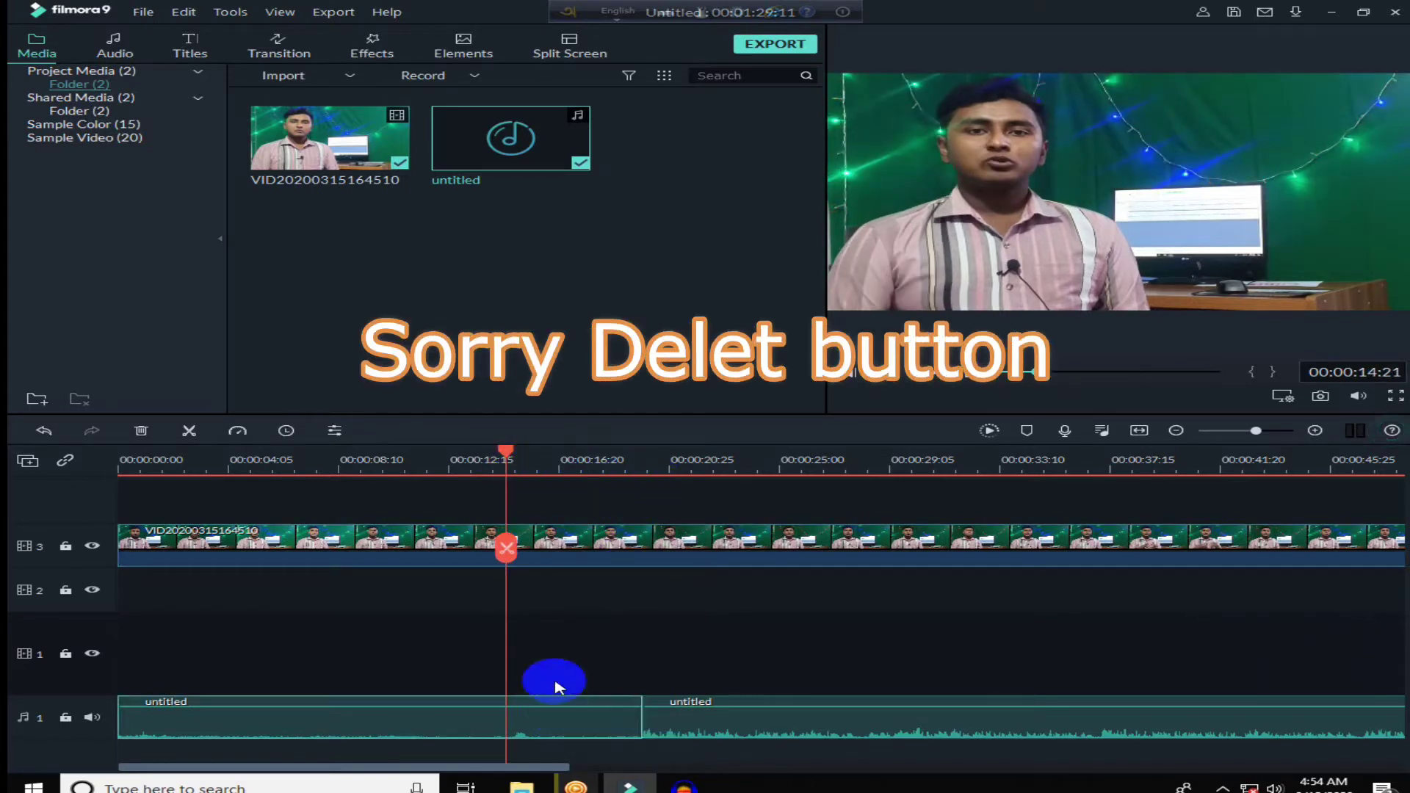
{"action": "right_click", "coordinate": [588, 712]}
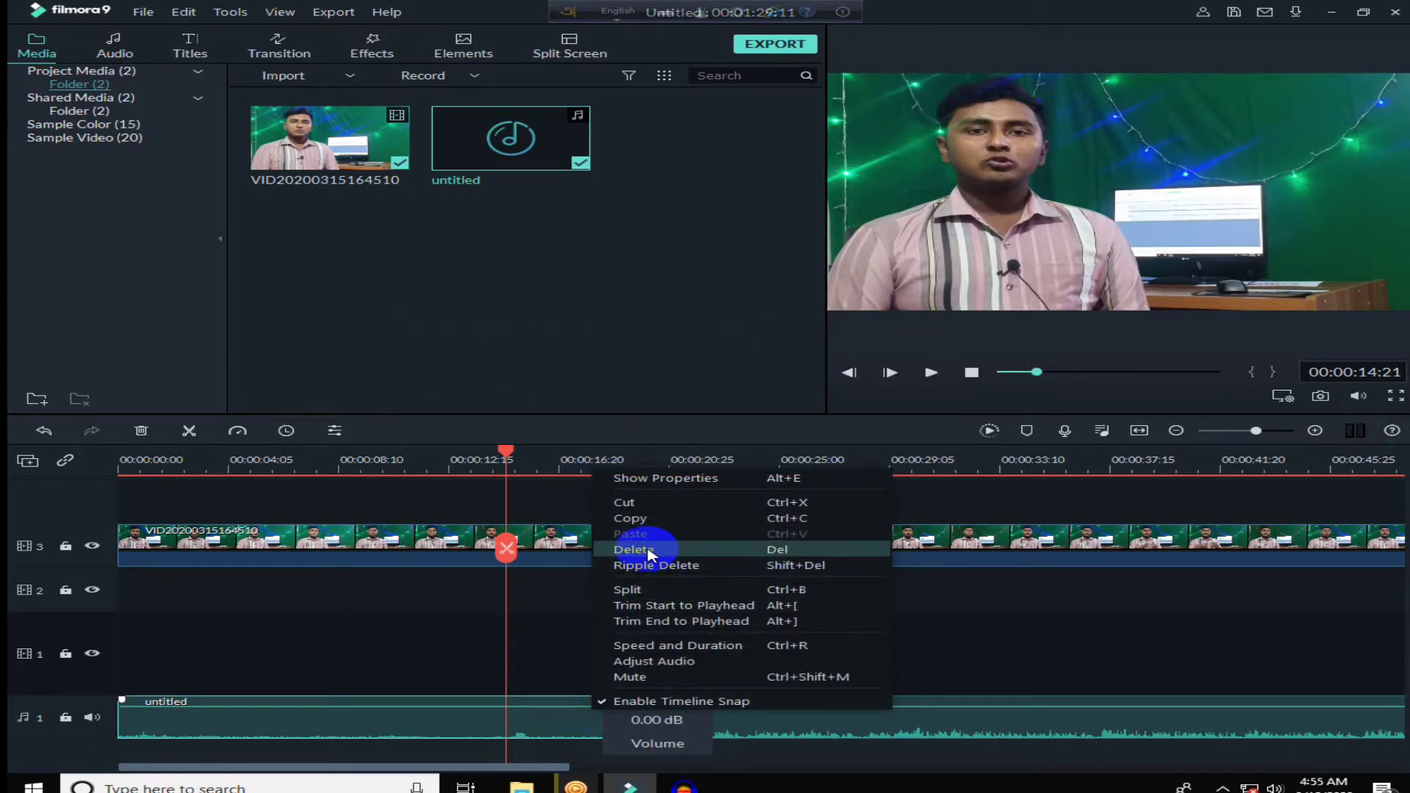
{"action": "left_click", "coordinate": [659, 552]}
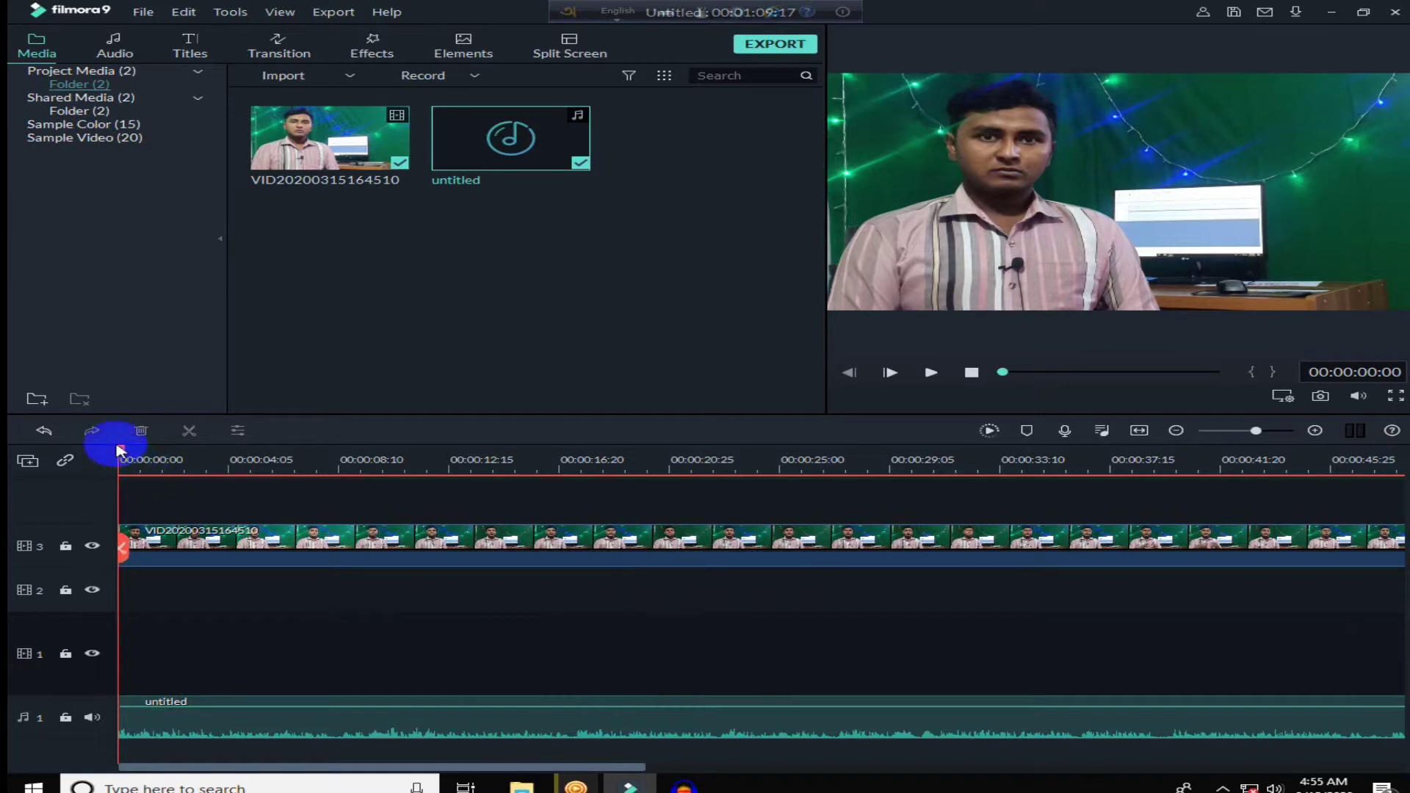
Play the opening of the timeline and split both the video and the audio at 00:00:06:26
{"action": "left_click_drag", "start_coordinate": [125, 457], "coordinate": [242, 470]}
{"action": "key", "text": "space"}
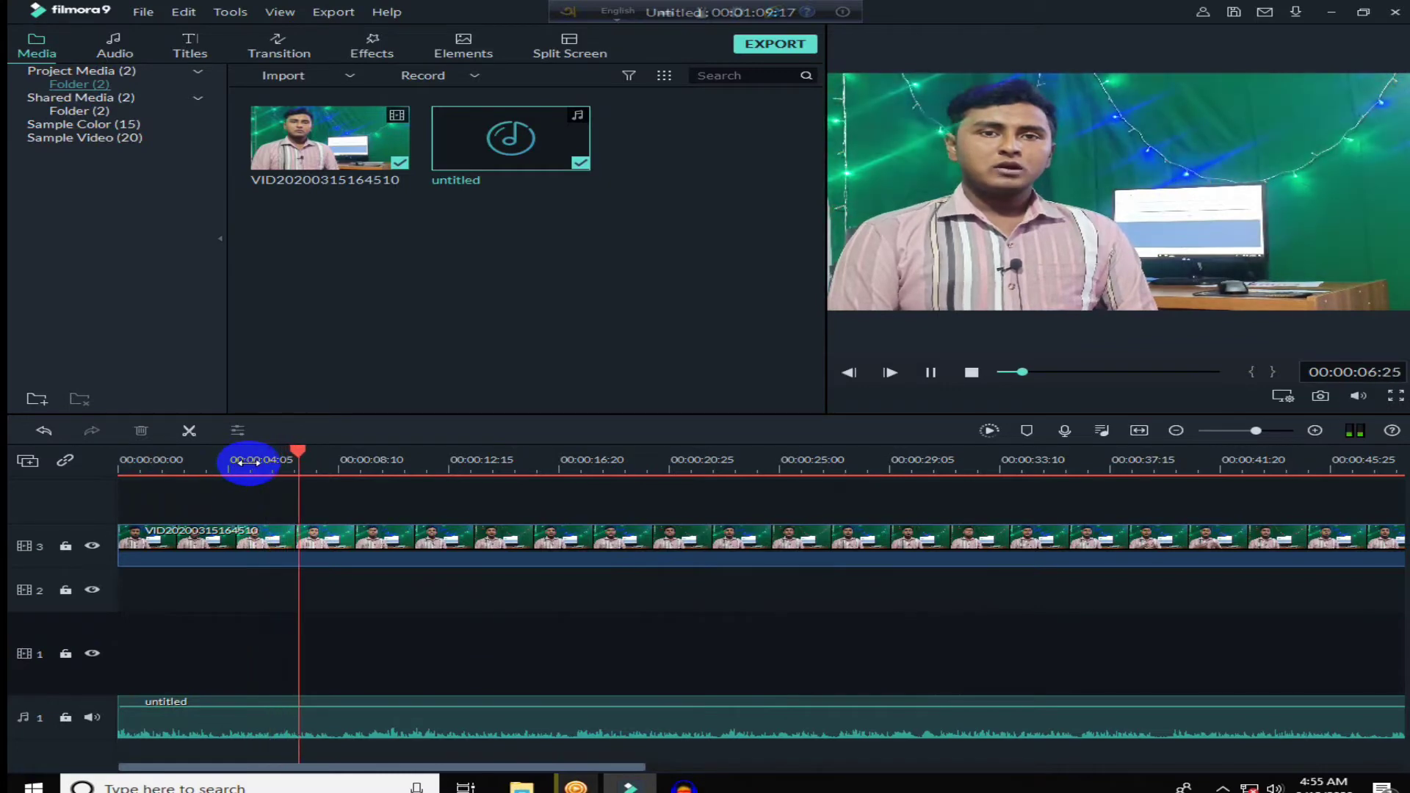
{"action": "key", "text": "space"}
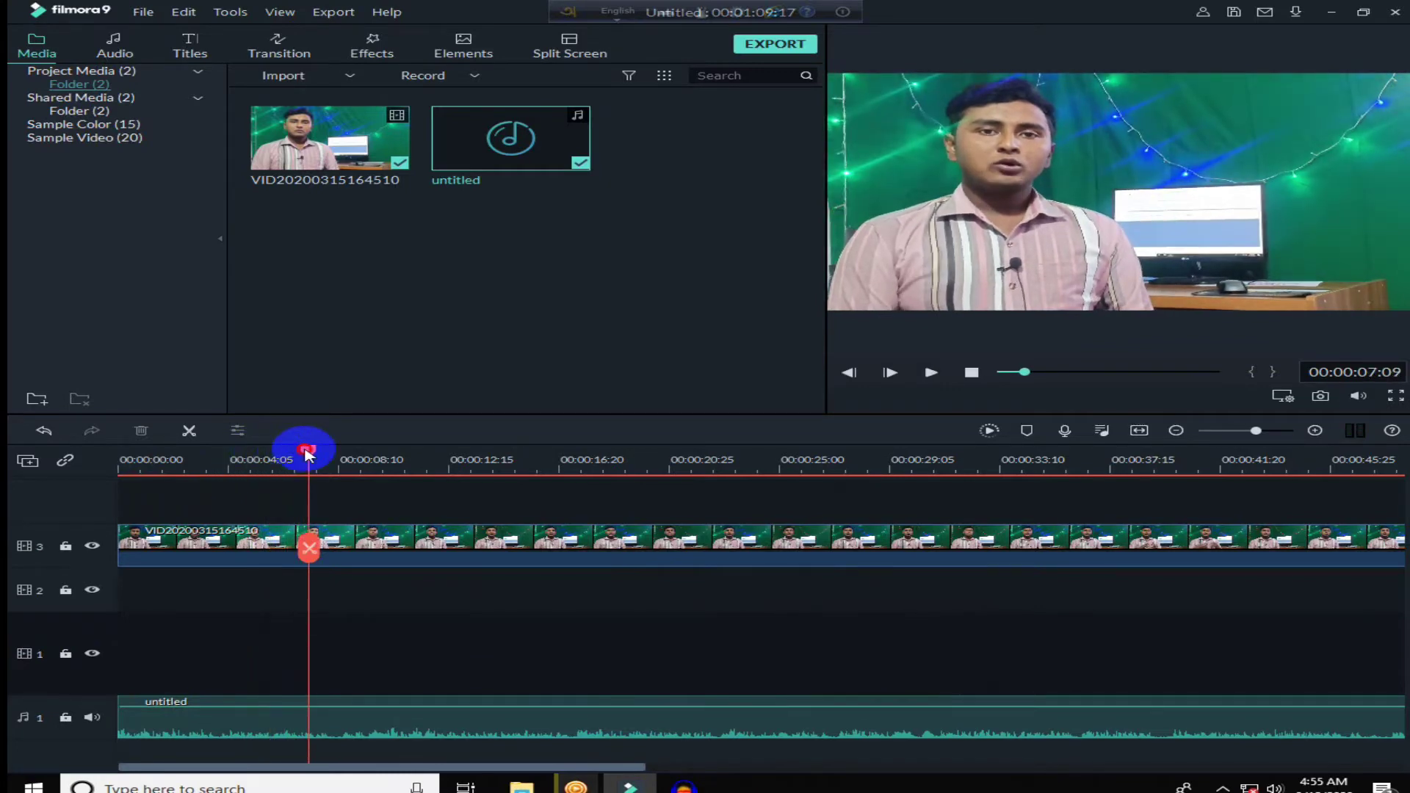
{"action": "left_click_drag", "start_coordinate": [307, 454], "coordinate": [301, 455]}
{"action": "left_click", "coordinate": [307, 550]}
Delete the video segment before the cut and move the remaining video clip to the start of the timeline
{"action": "left_click", "coordinate": [271, 560]}
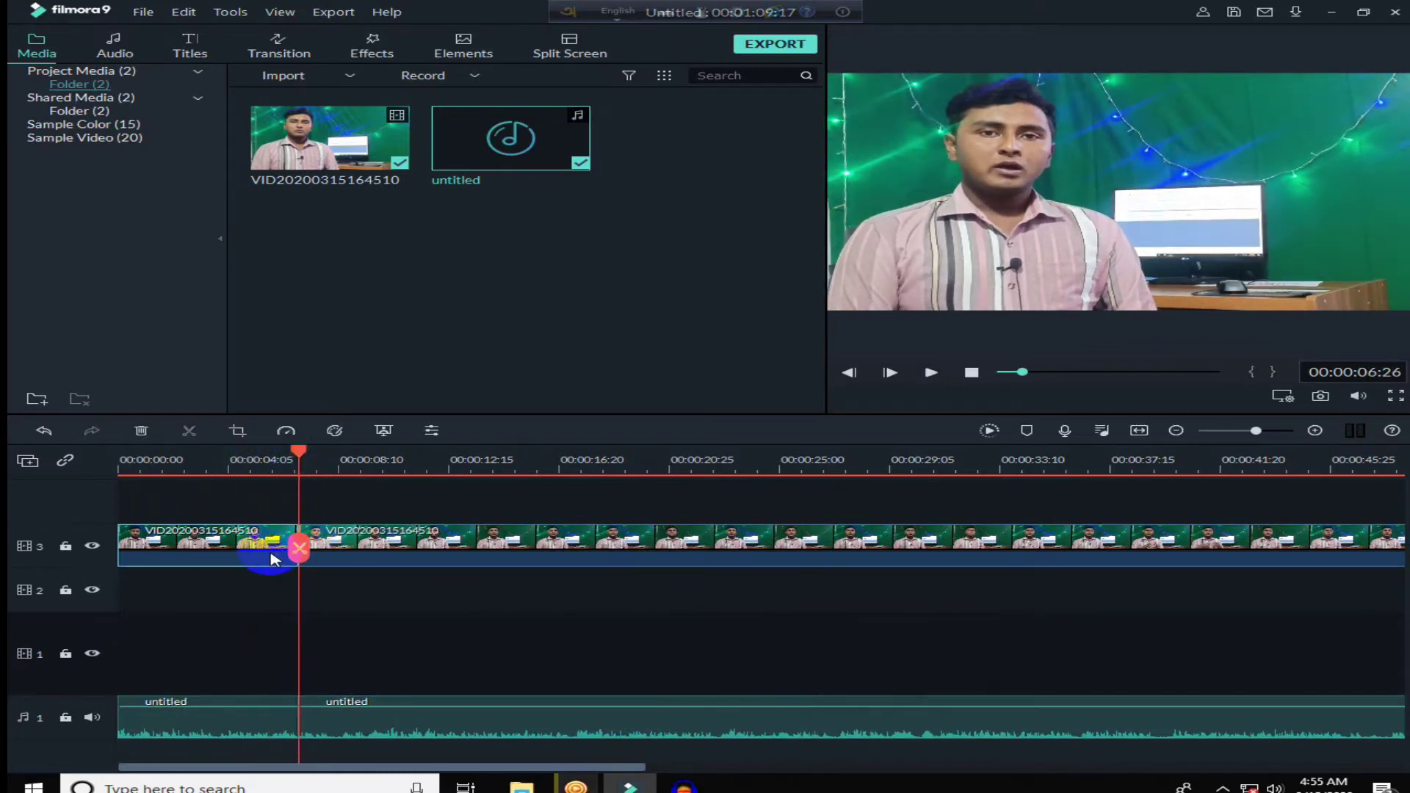
{"action": "key", "text": "Delete"}
{"action": "left_click_drag", "start_coordinate": [374, 558], "coordinate": [187, 558]}
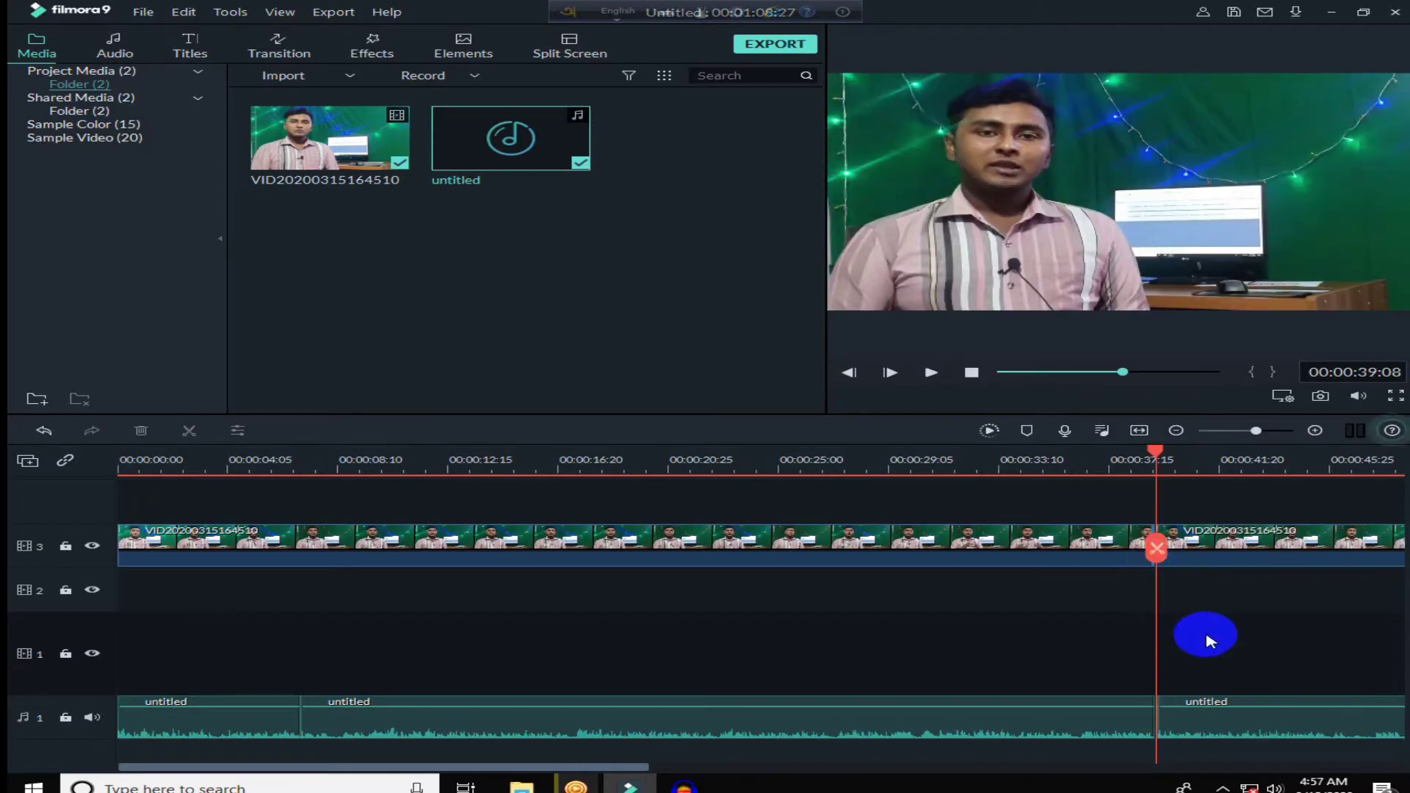
Play the section around the cut near 39 seconds and set the playhead back to 00:00:38:11
{"action": "left_click", "coordinate": [1175, 464]}
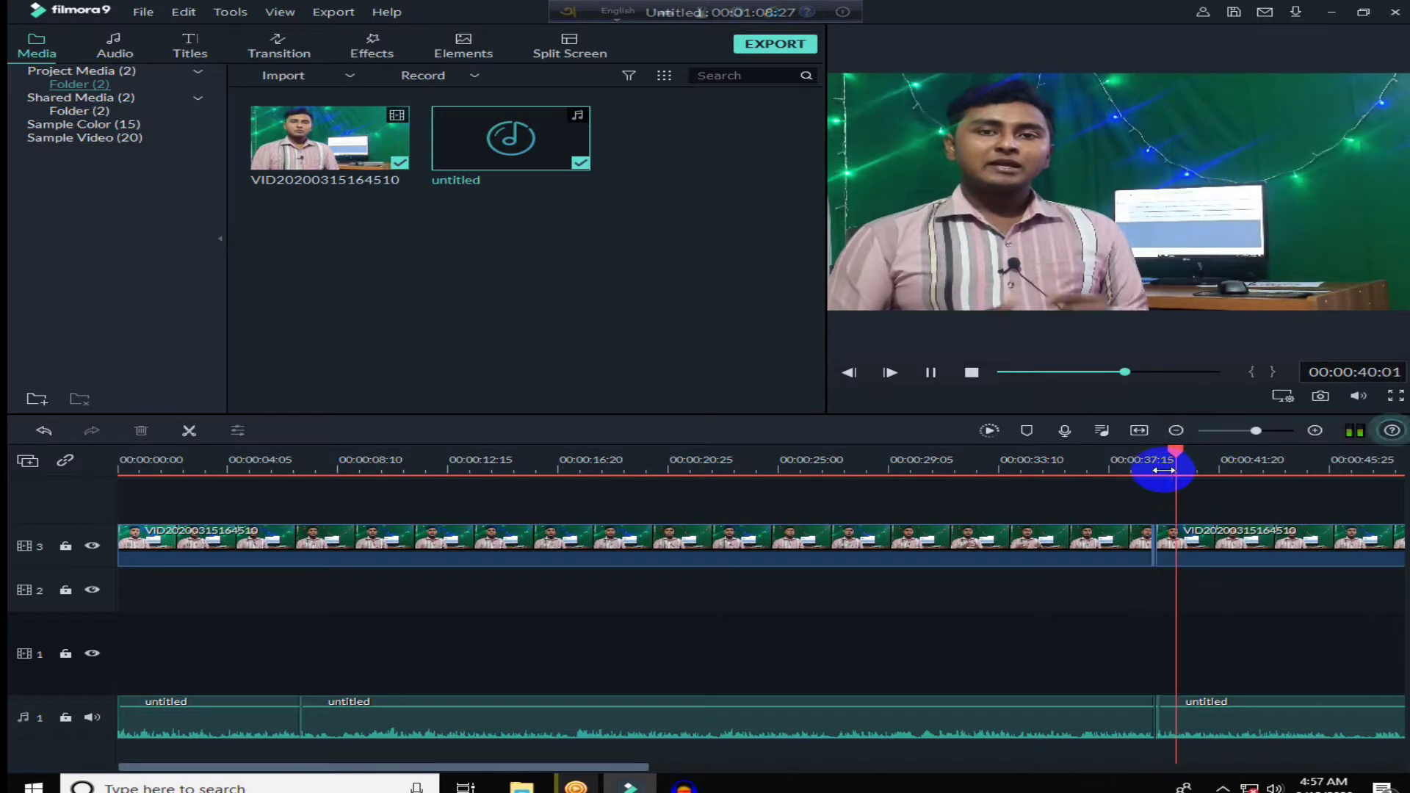
{"action": "left_click_drag", "start_coordinate": [1174, 459], "coordinate": [1135, 482]}
{"action": "left_click", "coordinate": [1112, 549]}
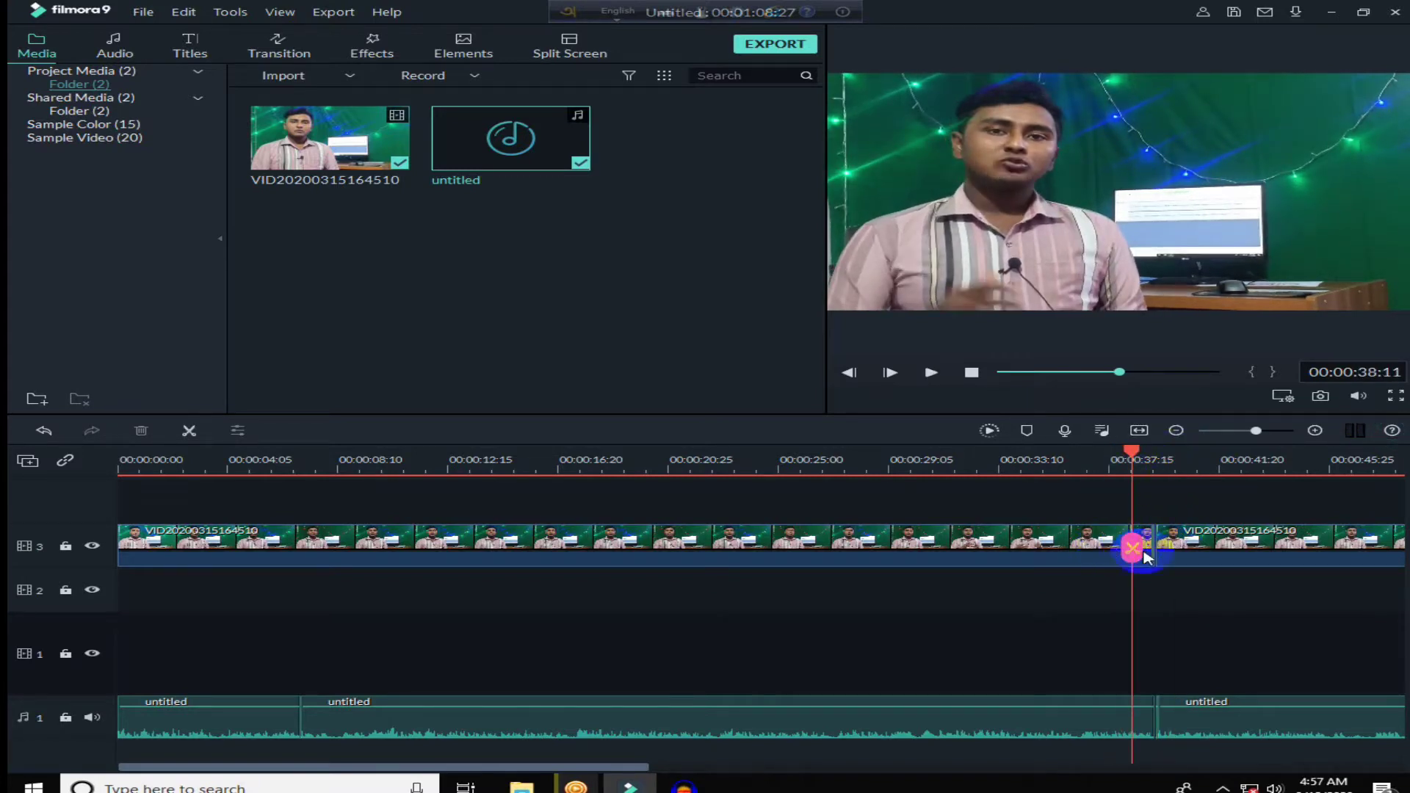
{"action": "left_click", "coordinate": [381, 132]}
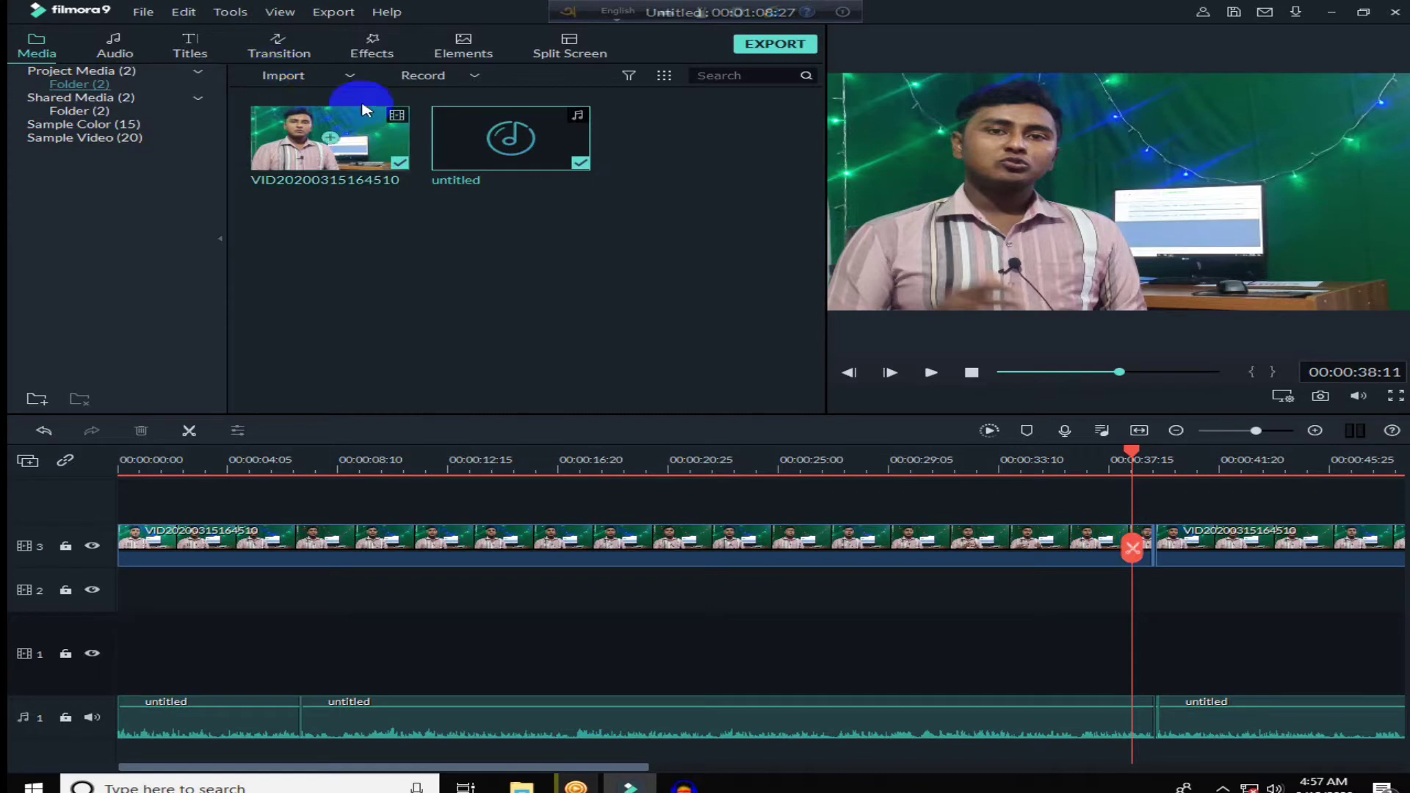
Add the Box Turn 1 transition to the cut between the two video clips near 39 seconds
{"action": "left_click", "coordinate": [266, 45]}
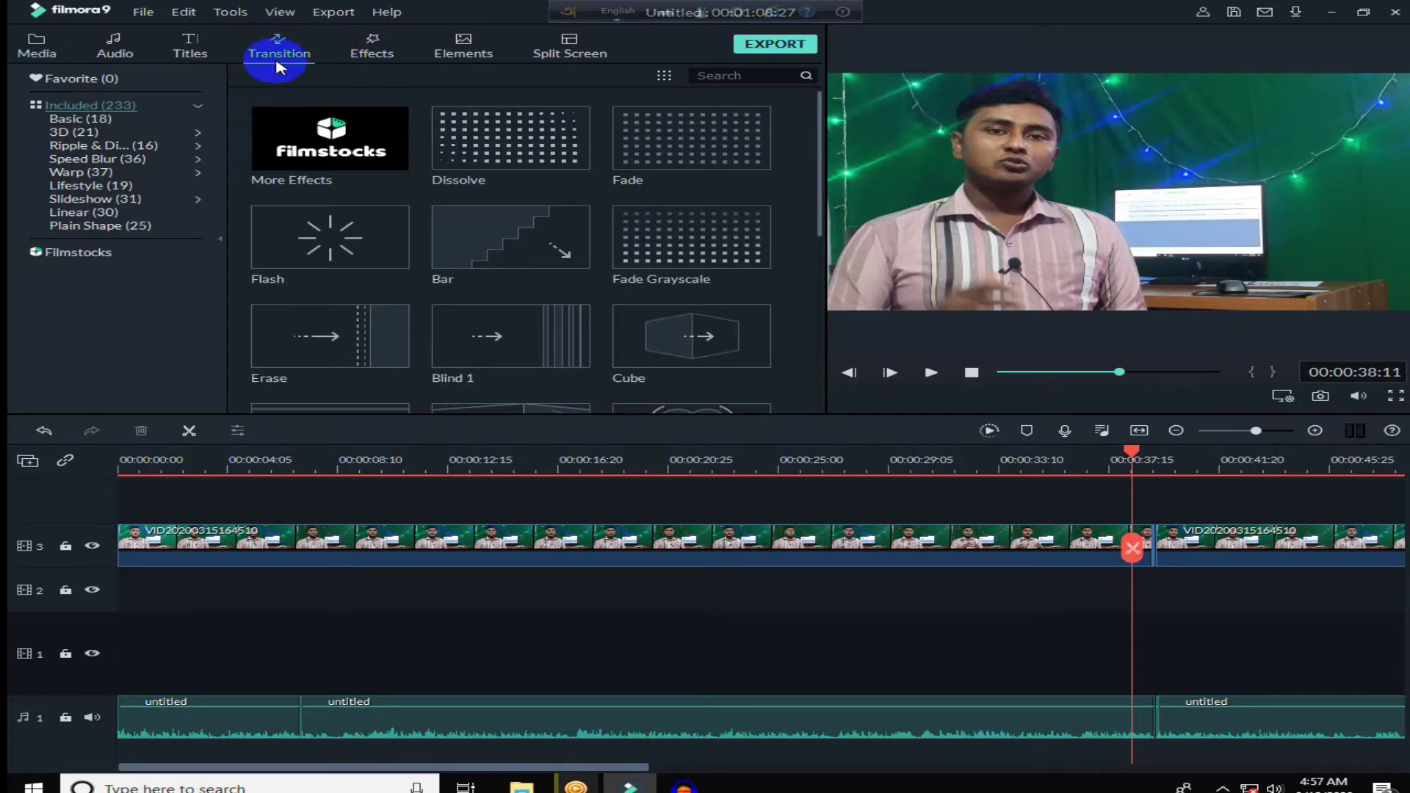
{"action": "scroll", "coordinate": [565, 153], "scroll_direction": "down", "scroll_amount": 5}
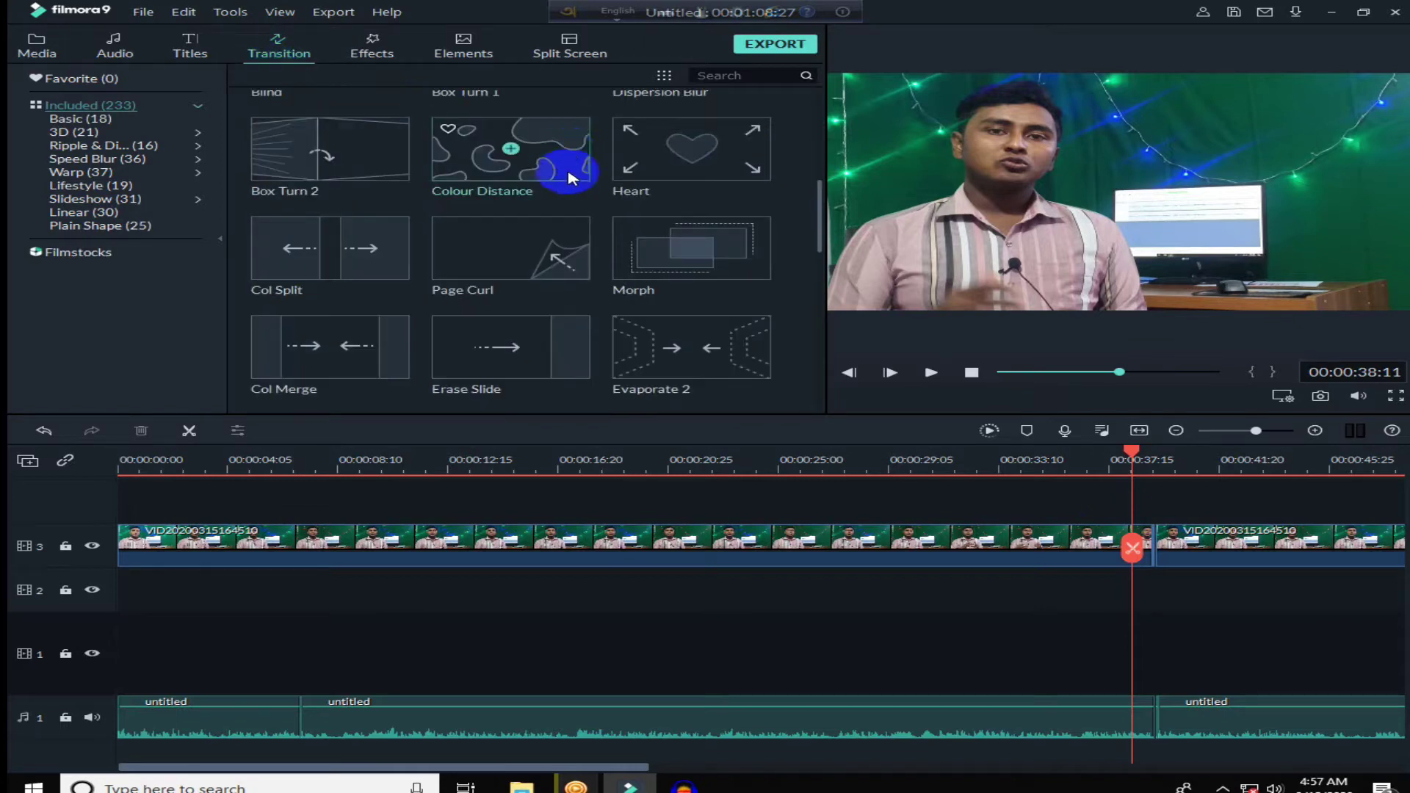
{"action": "scroll", "coordinate": [567, 175], "scroll_direction": "down", "scroll_amount": 8}
{"action": "scroll", "coordinate": [544, 275], "scroll_direction": "up", "scroll_amount": 10}
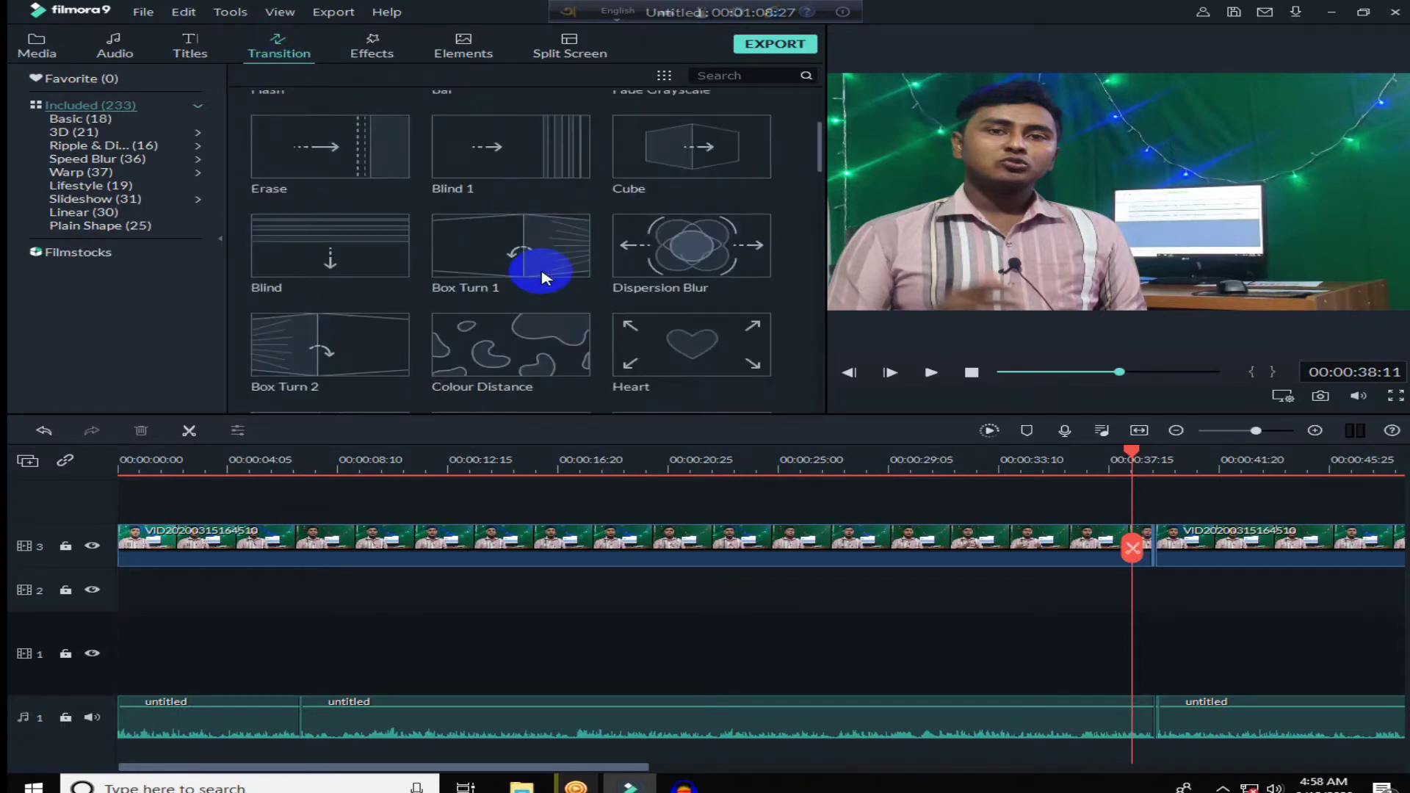
{"action": "mouse_move", "coordinate": [503, 254]}
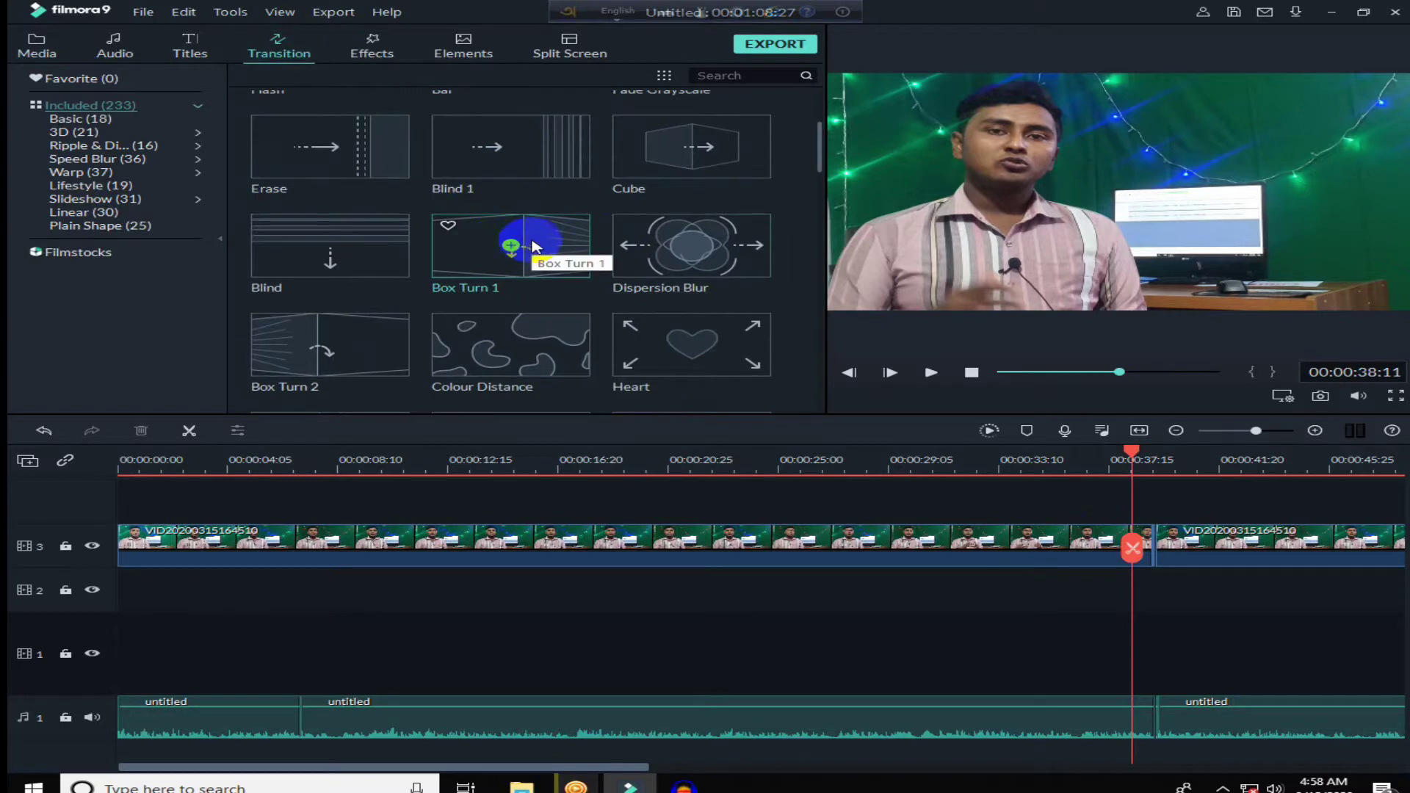
{"action": "left_click_drag", "start_coordinate": [532, 246], "coordinate": [980, 536]}
{"action": "left_click_drag", "start_coordinate": [1072, 544], "coordinate": [1137, 552]}
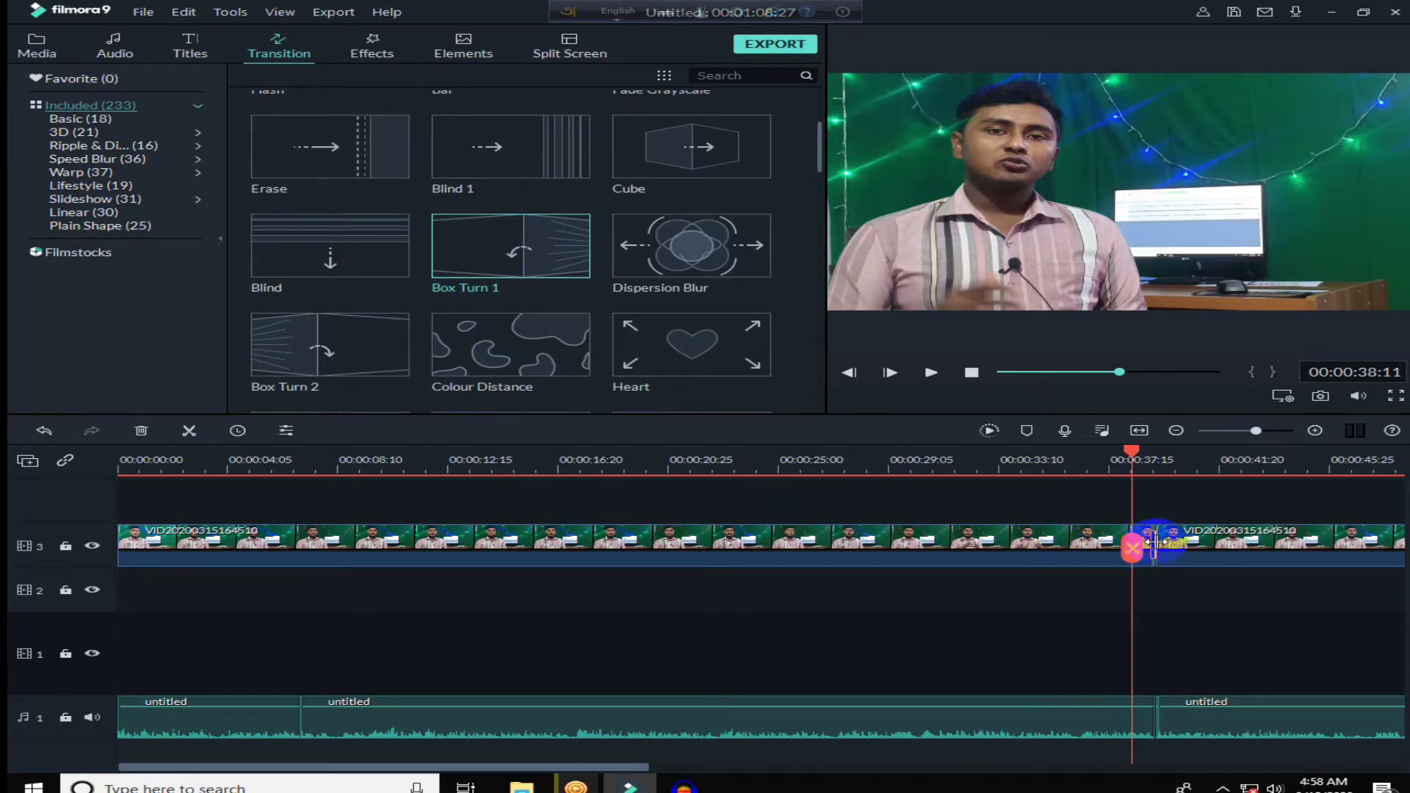
Review the settings of the transition at the cut near 39 seconds and play the section across it
{"action": "double_click", "coordinate": [1153, 542]}
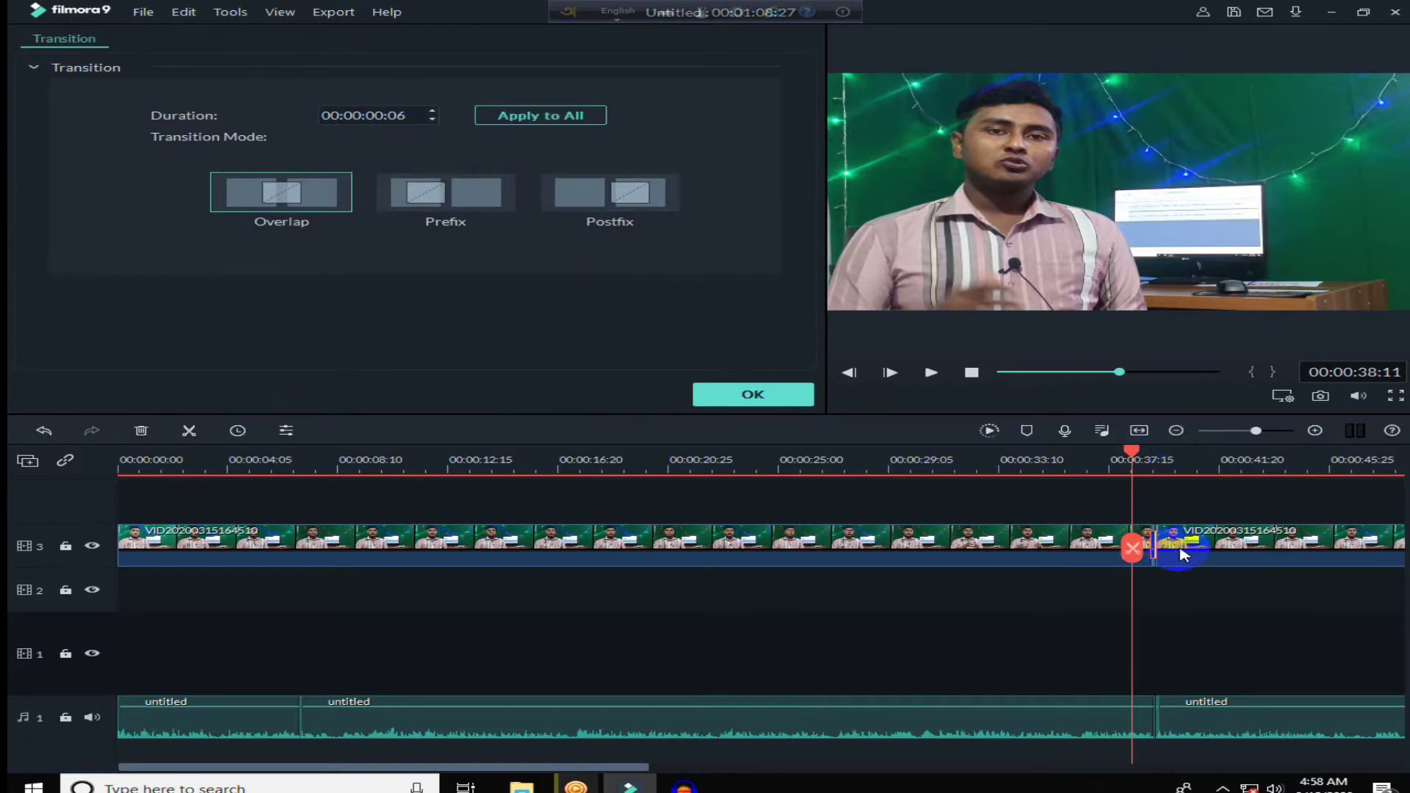
{"action": "key", "text": "space"}
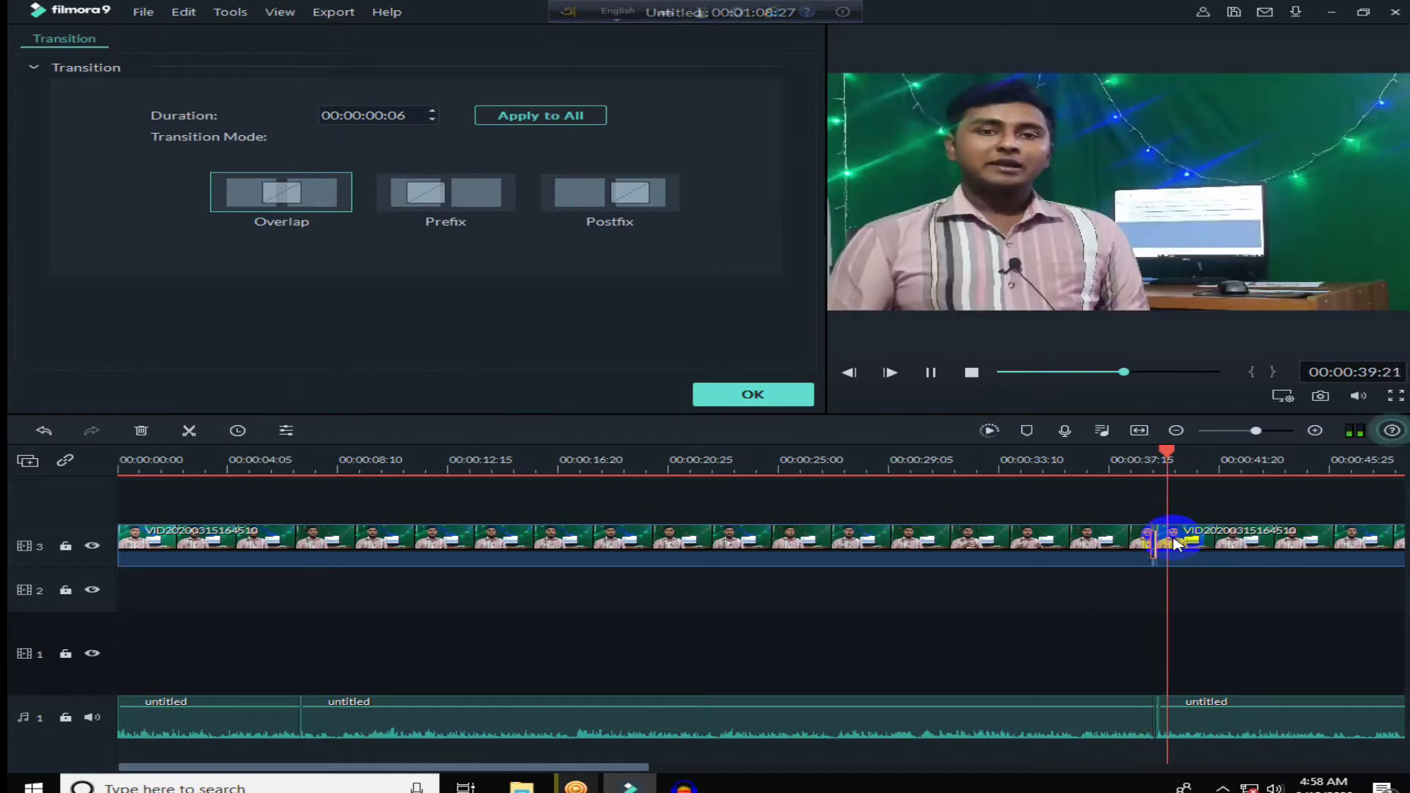
{"action": "left_click", "coordinate": [1175, 542]}
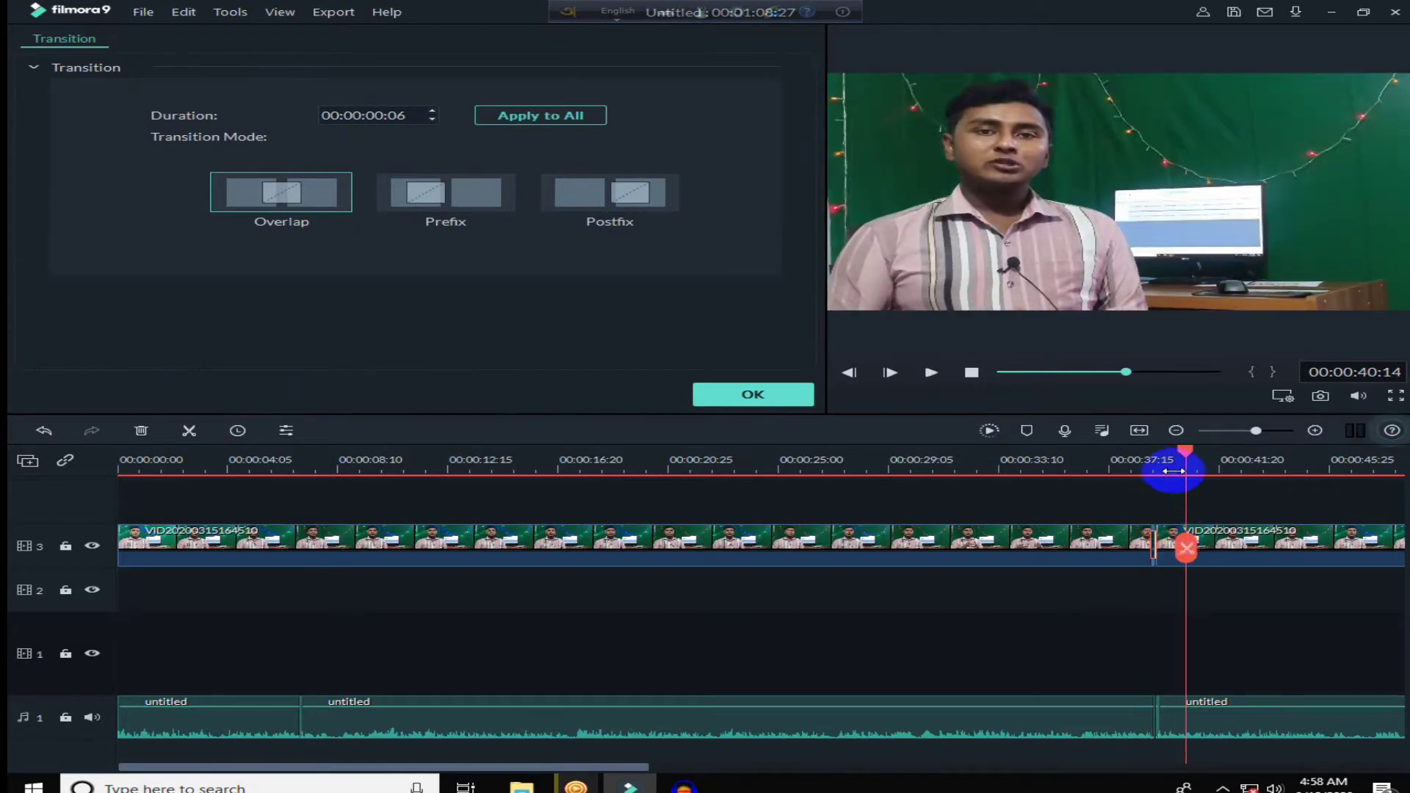
{"action": "left_click_drag", "start_coordinate": [1189, 457], "coordinate": [1153, 461]}
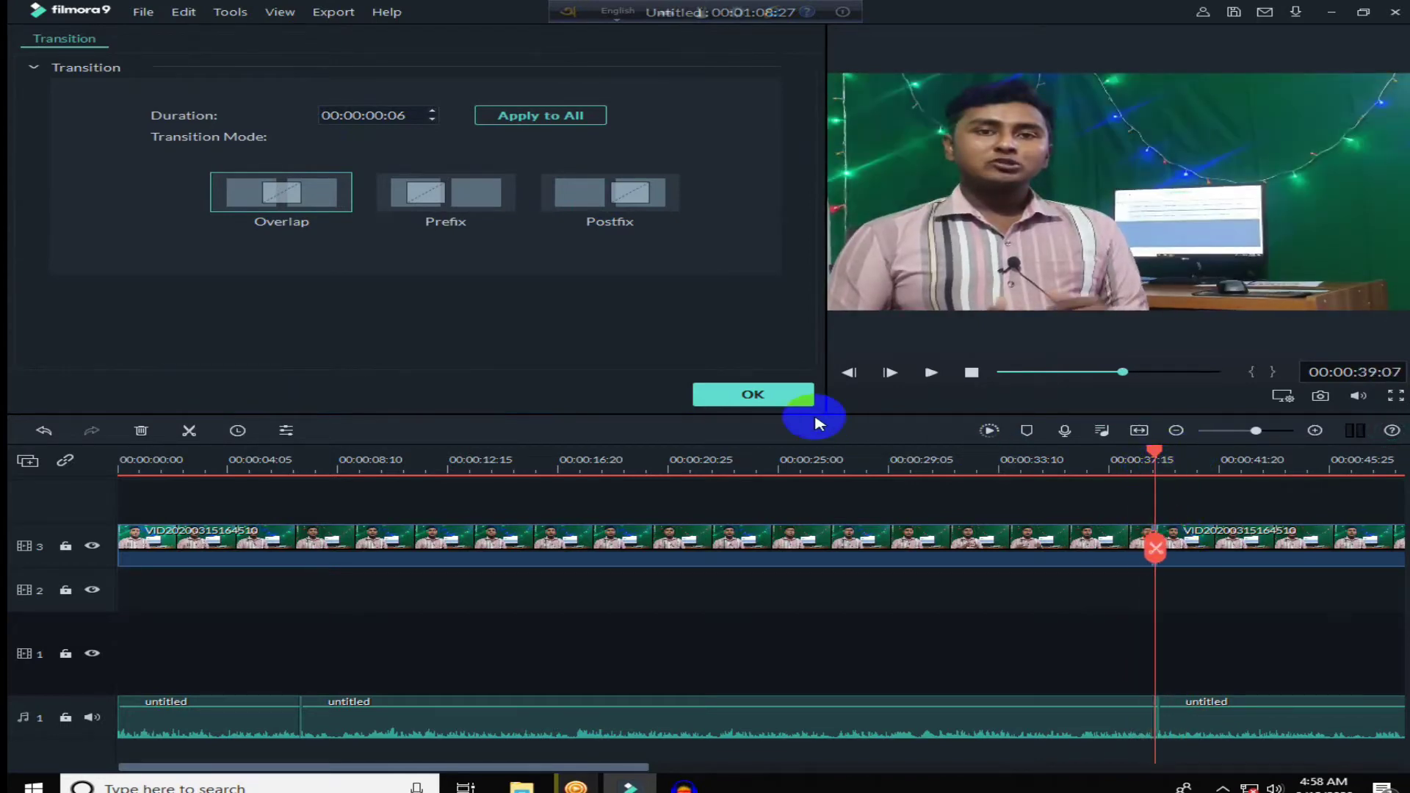
{"action": "left_click", "coordinate": [785, 402]}
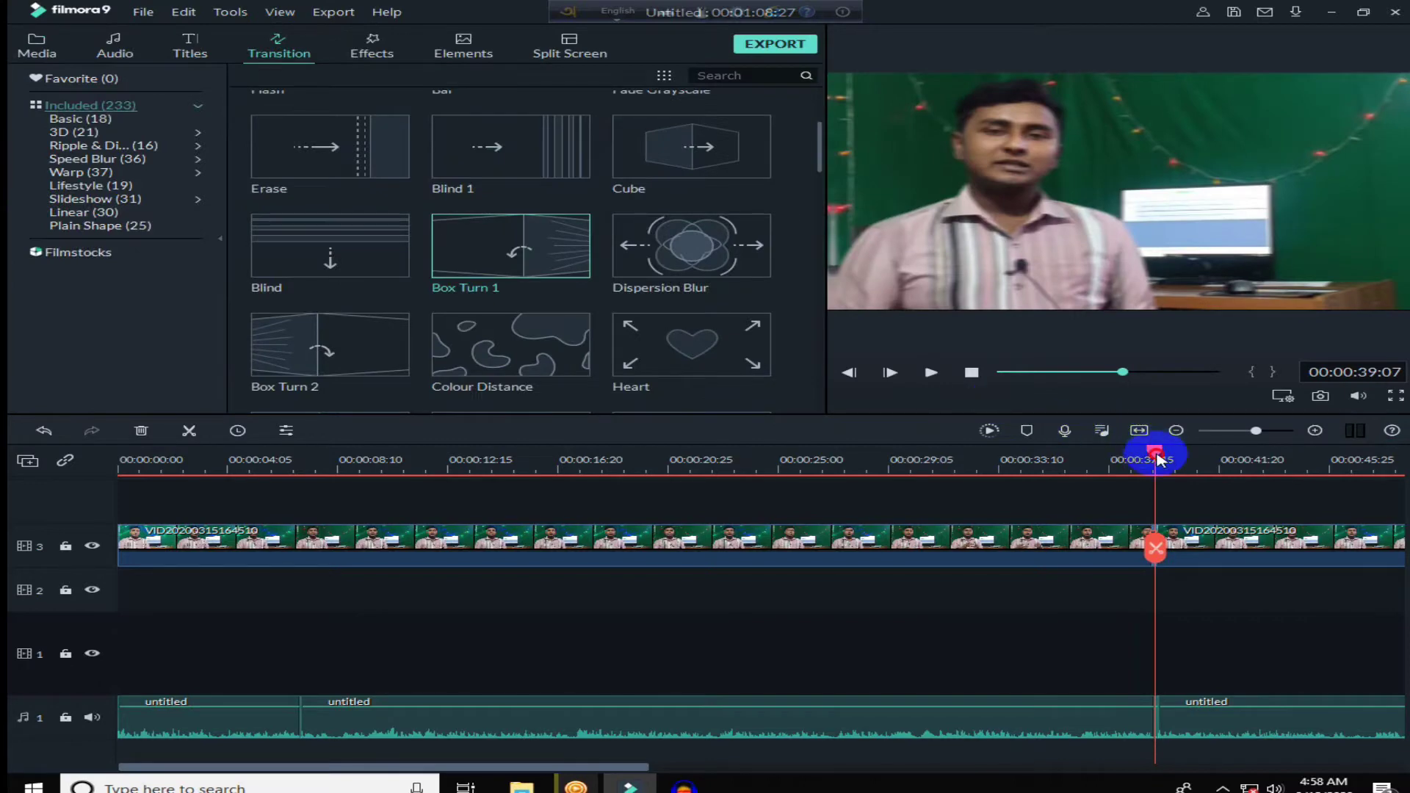
Place the CHANNEL title on track 1 at 00:00:25:16 and browse the lower third titles
{"action": "left_click_drag", "start_coordinate": [1157, 459], "coordinate": [312, 552]}
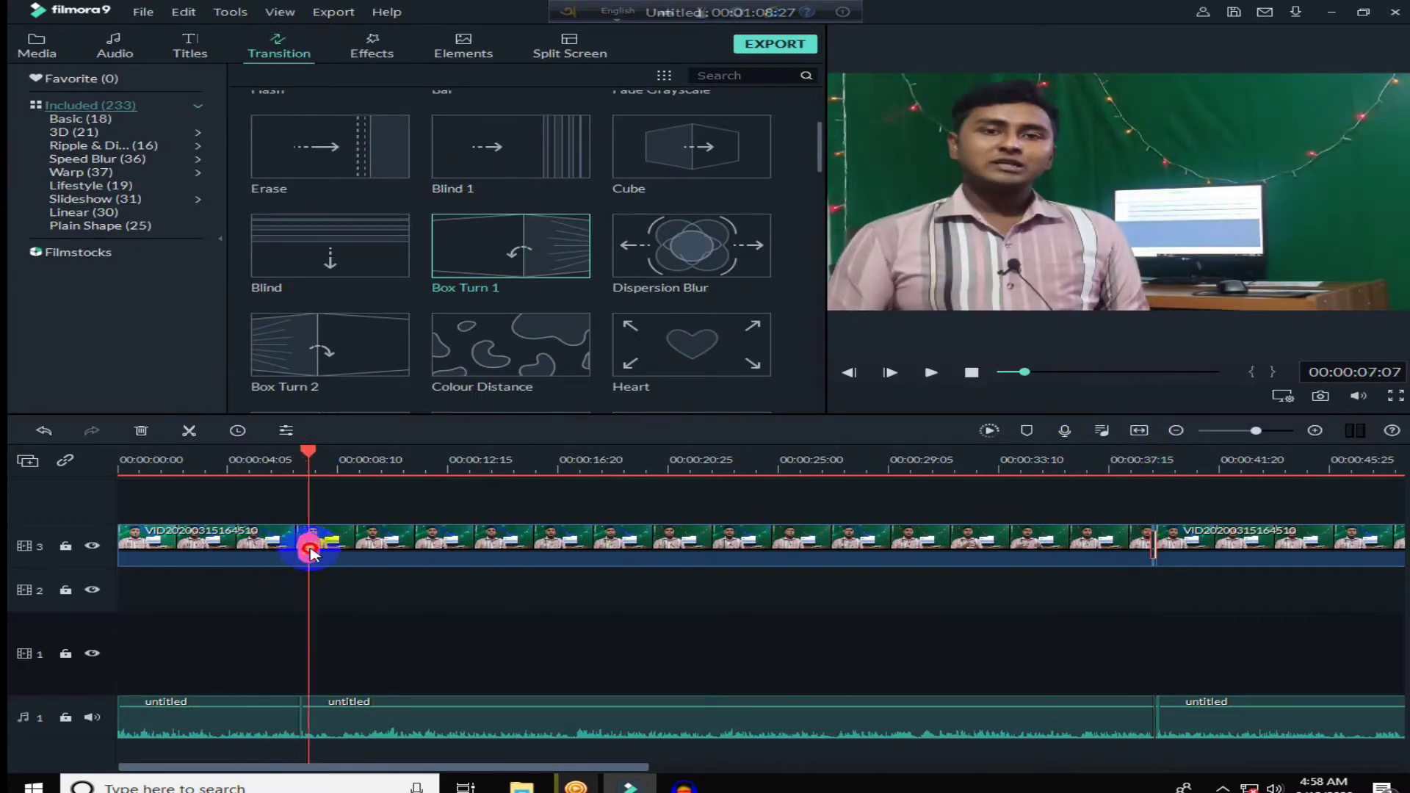
{"action": "left_click", "coordinate": [792, 461]}
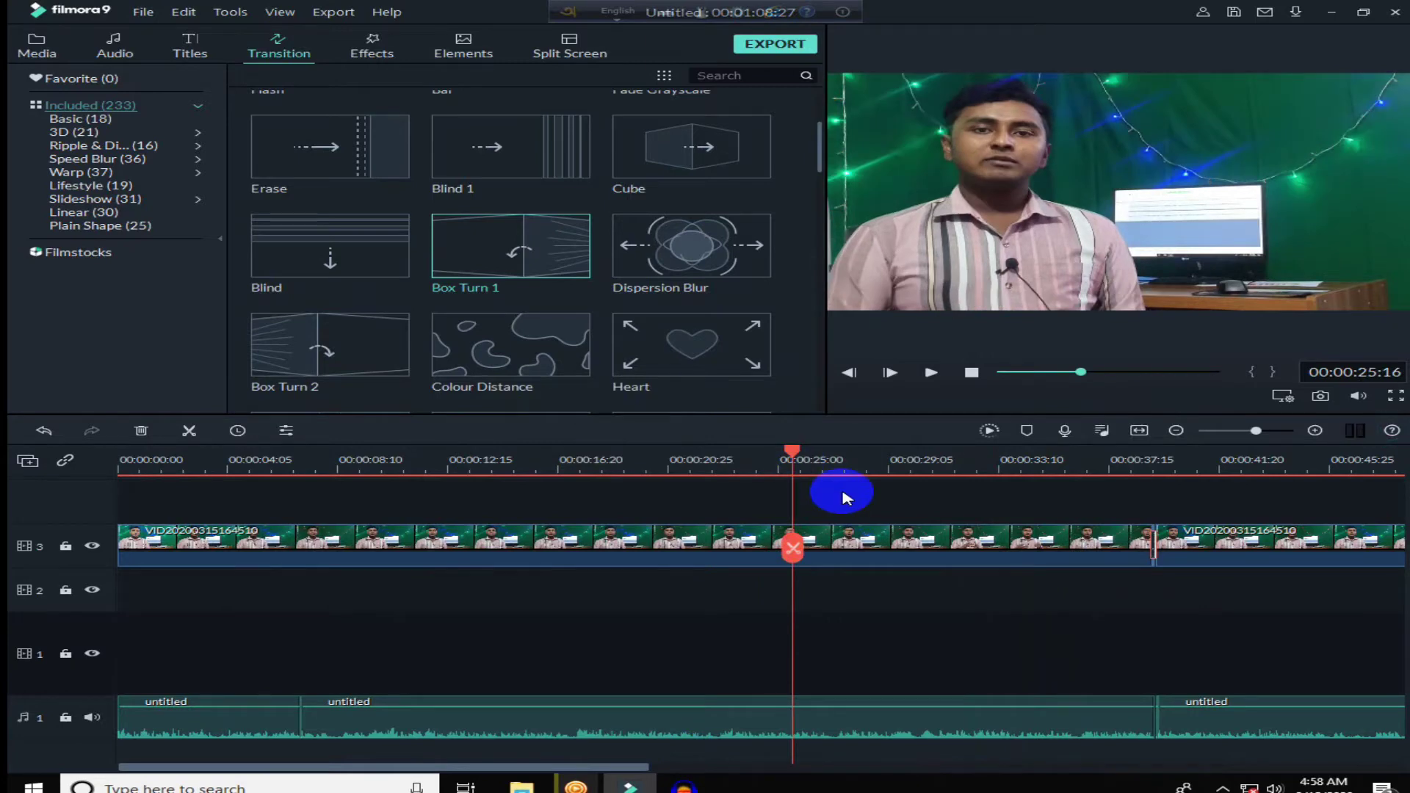
{"action": "left_click", "coordinate": [188, 55]}
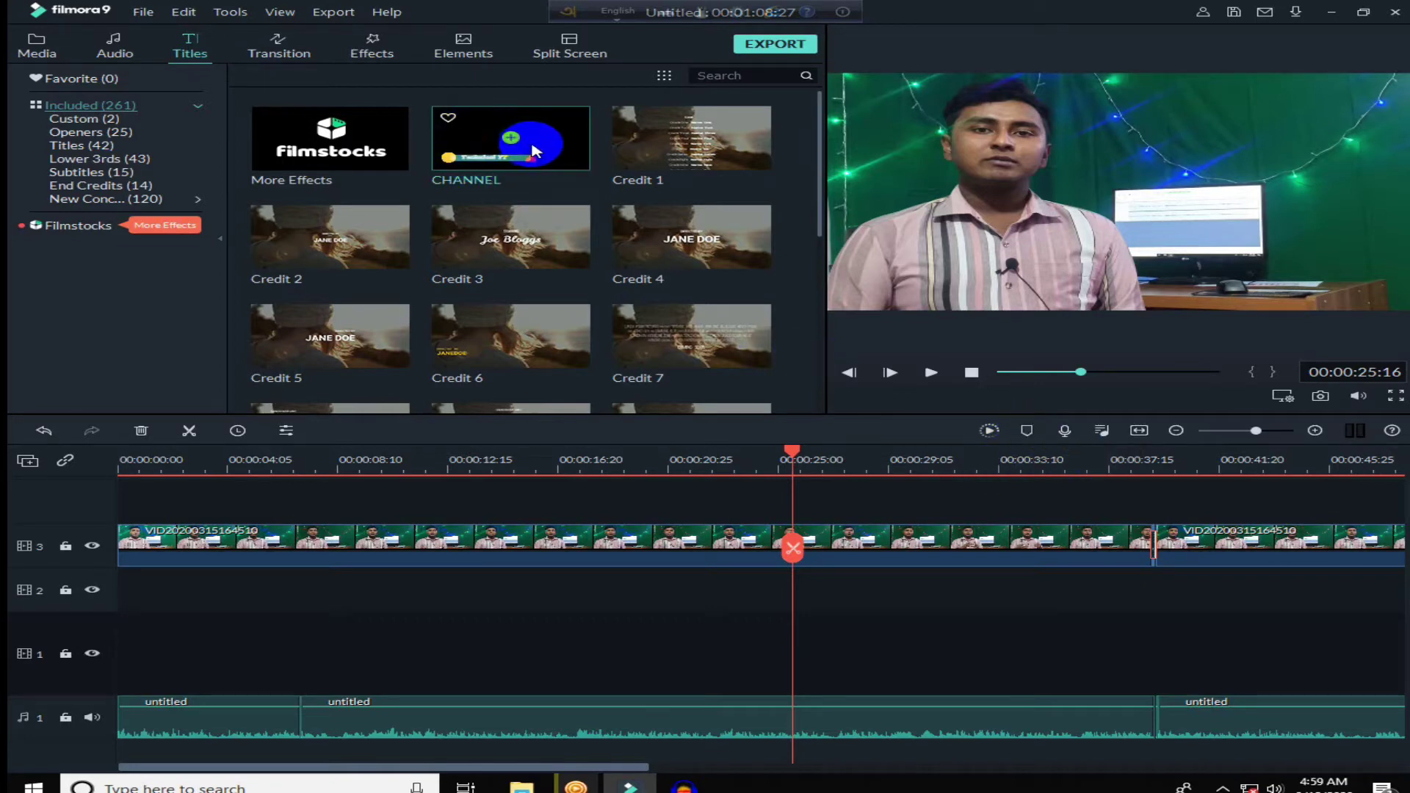
{"action": "left_click_drag", "start_coordinate": [531, 150], "coordinate": [795, 665]}
{"action": "scroll", "coordinate": [667, 294], "scroll_direction": "down", "scroll_amount": 10}
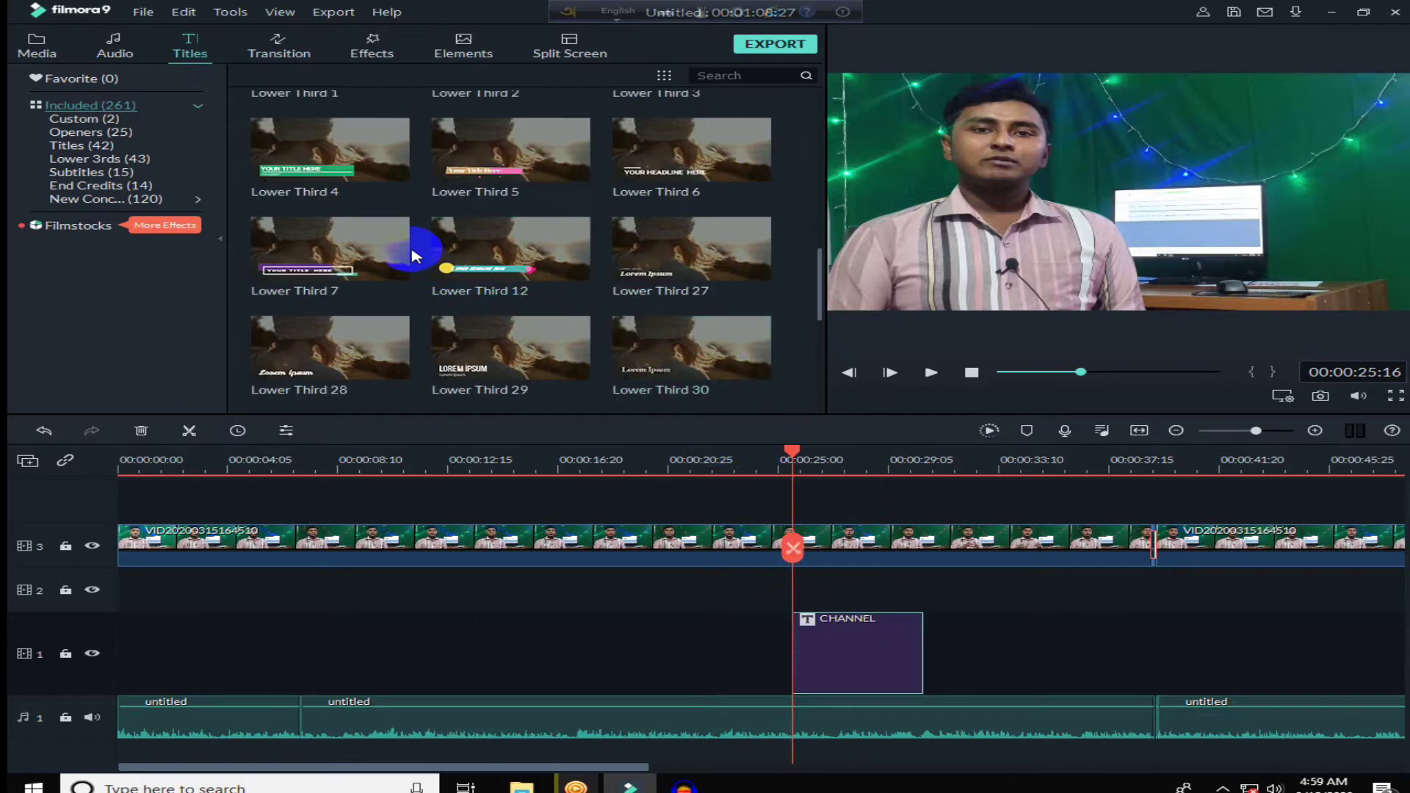
{"action": "mouse_move", "coordinate": [481, 269]}
Move the CHANNEL title to a new track above the video and preview it over the footage
{"action": "double_click", "coordinate": [864, 636]}
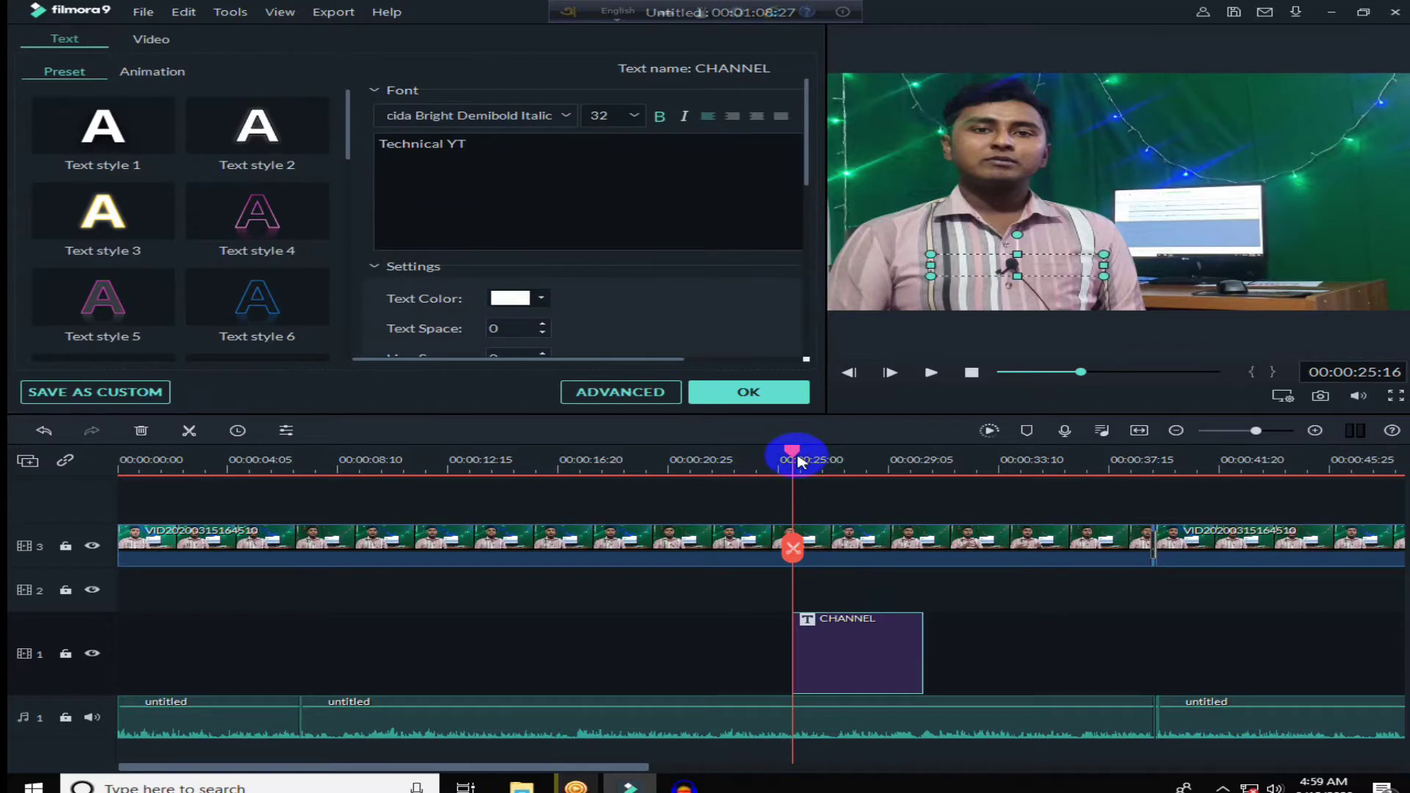
{"action": "left_click_drag", "start_coordinate": [793, 451], "coordinate": [839, 461]}
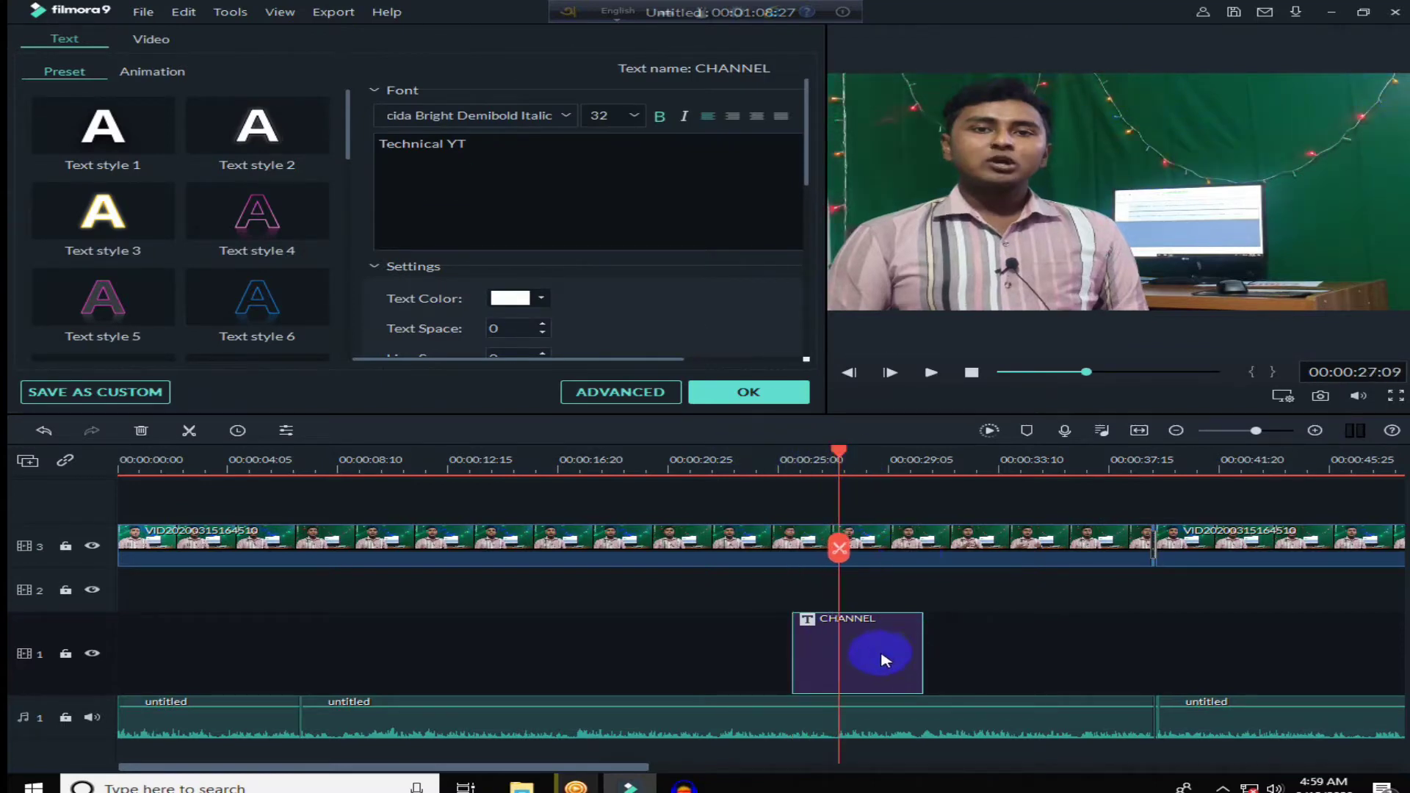
{"action": "key", "text": "space"}
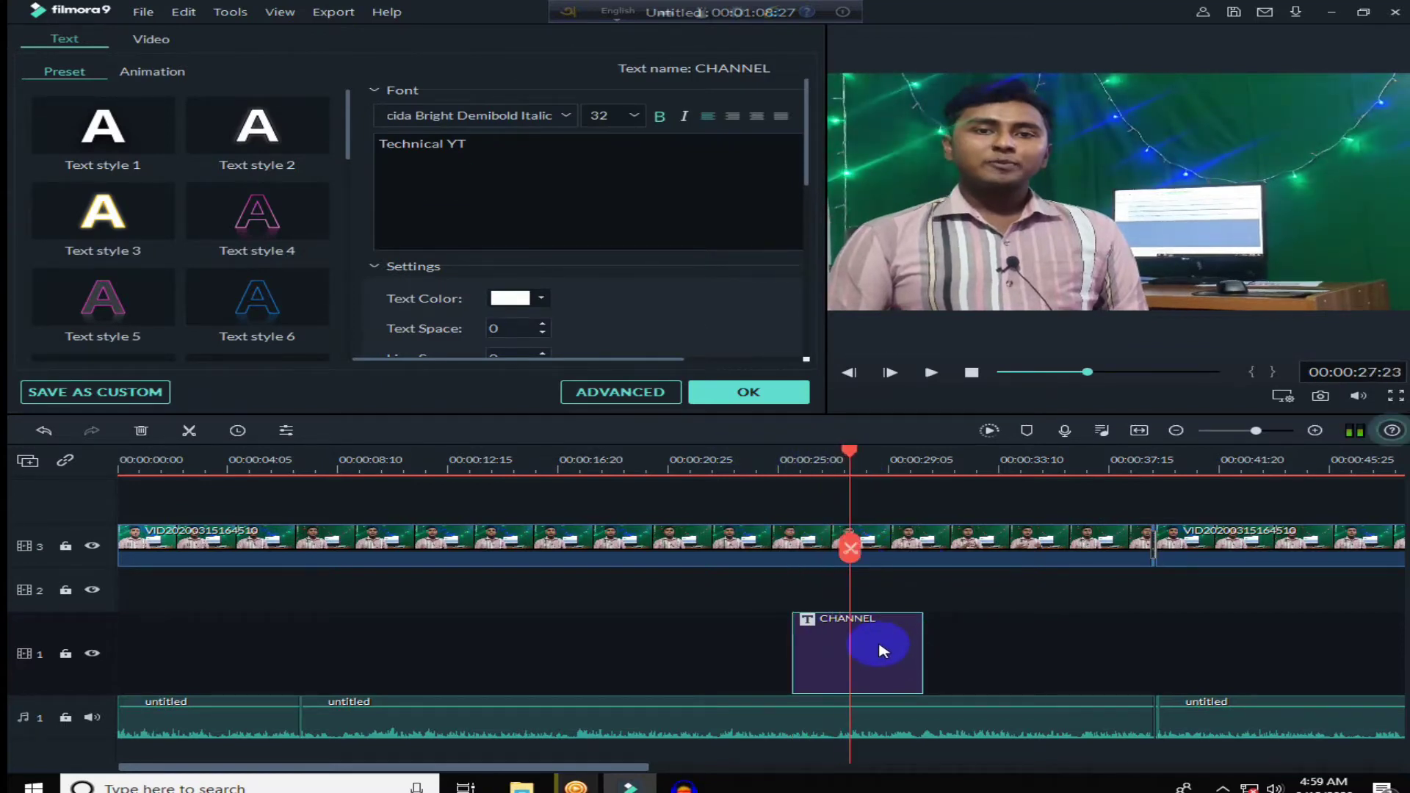
{"action": "left_click_drag", "start_coordinate": [858, 647], "coordinate": [850, 514]}
{"action": "left_click", "coordinate": [846, 461]}
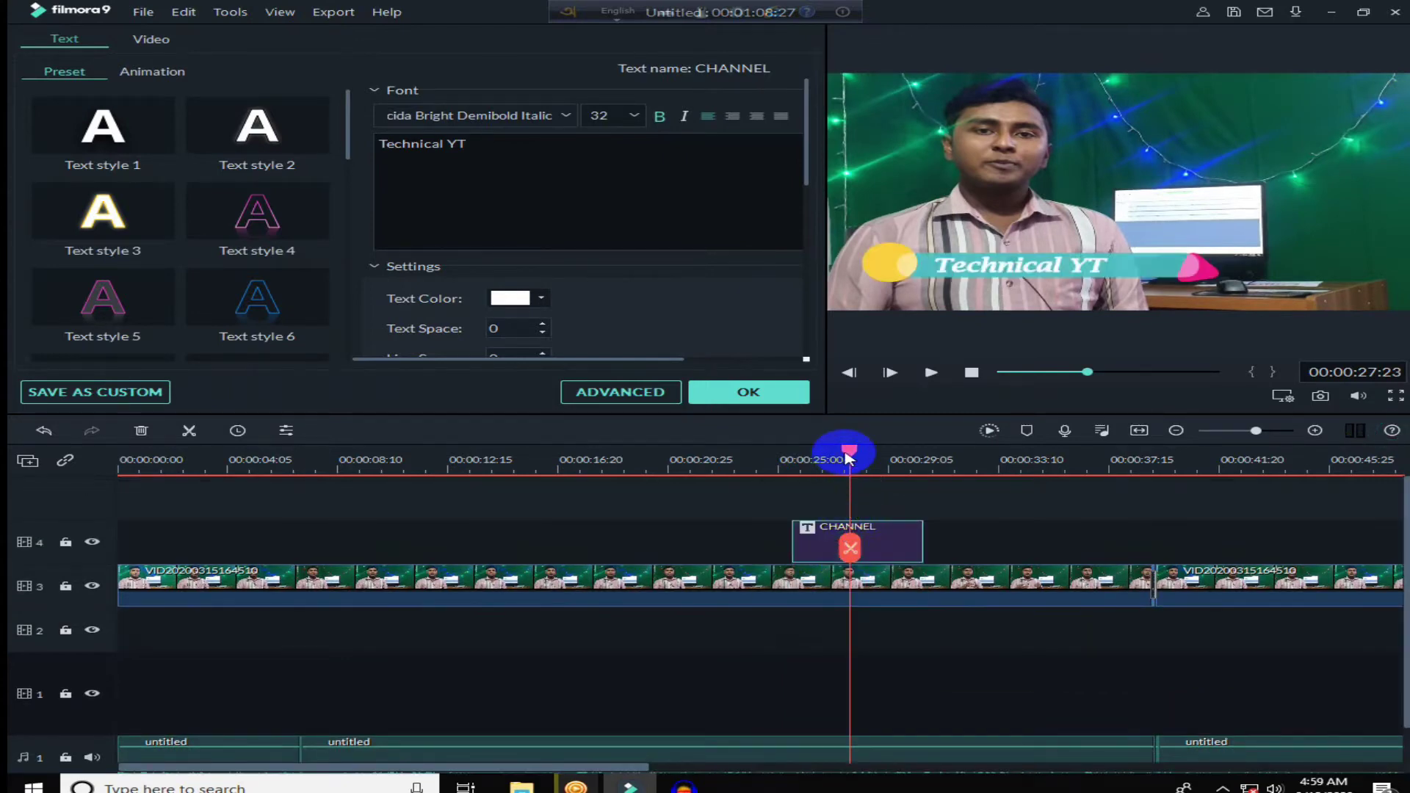
{"action": "left_click_drag", "start_coordinate": [847, 457], "coordinate": [799, 459]}
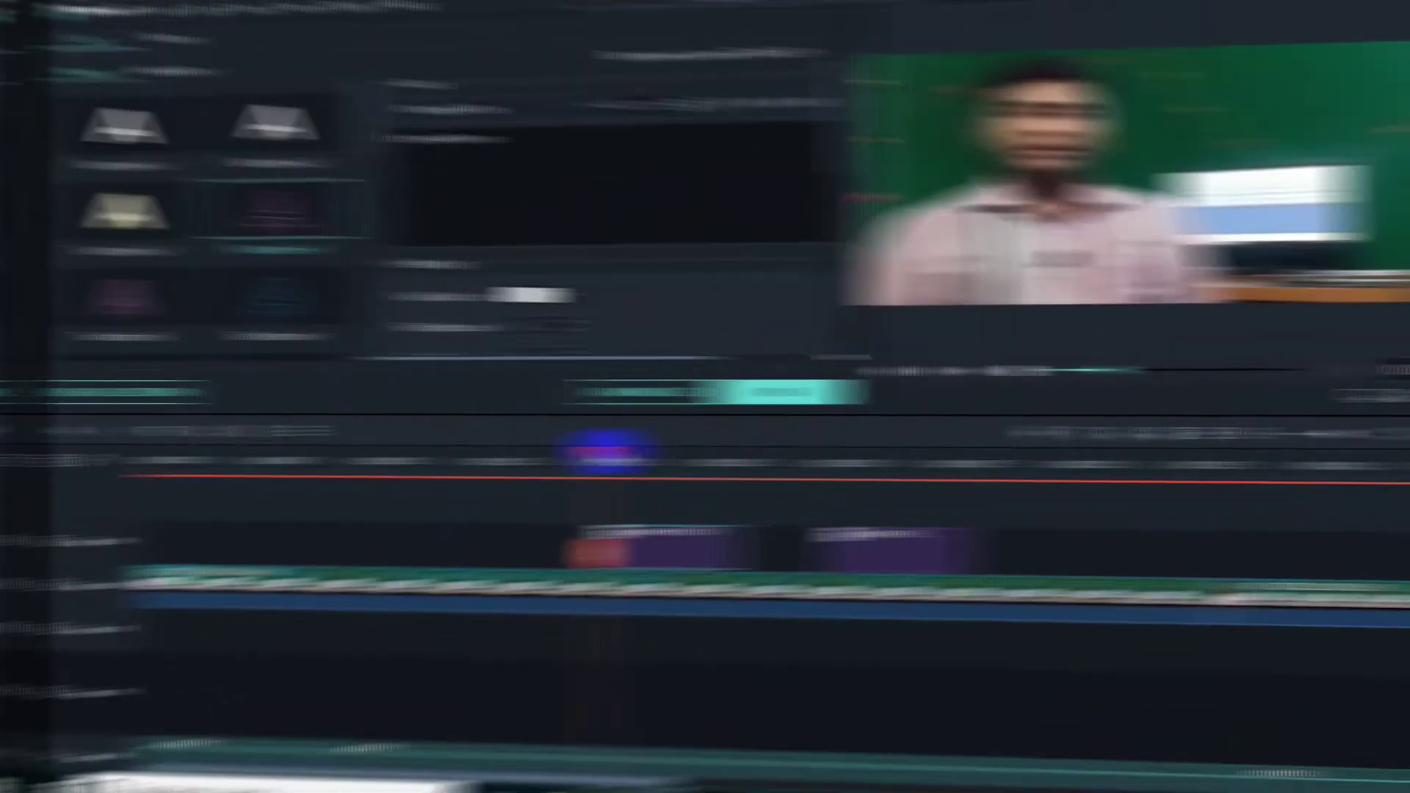
Replace the Lower Third 39 title's text with "Technical YT" and set its font to Verdana
{"action": "left_click", "coordinate": [599, 454]}
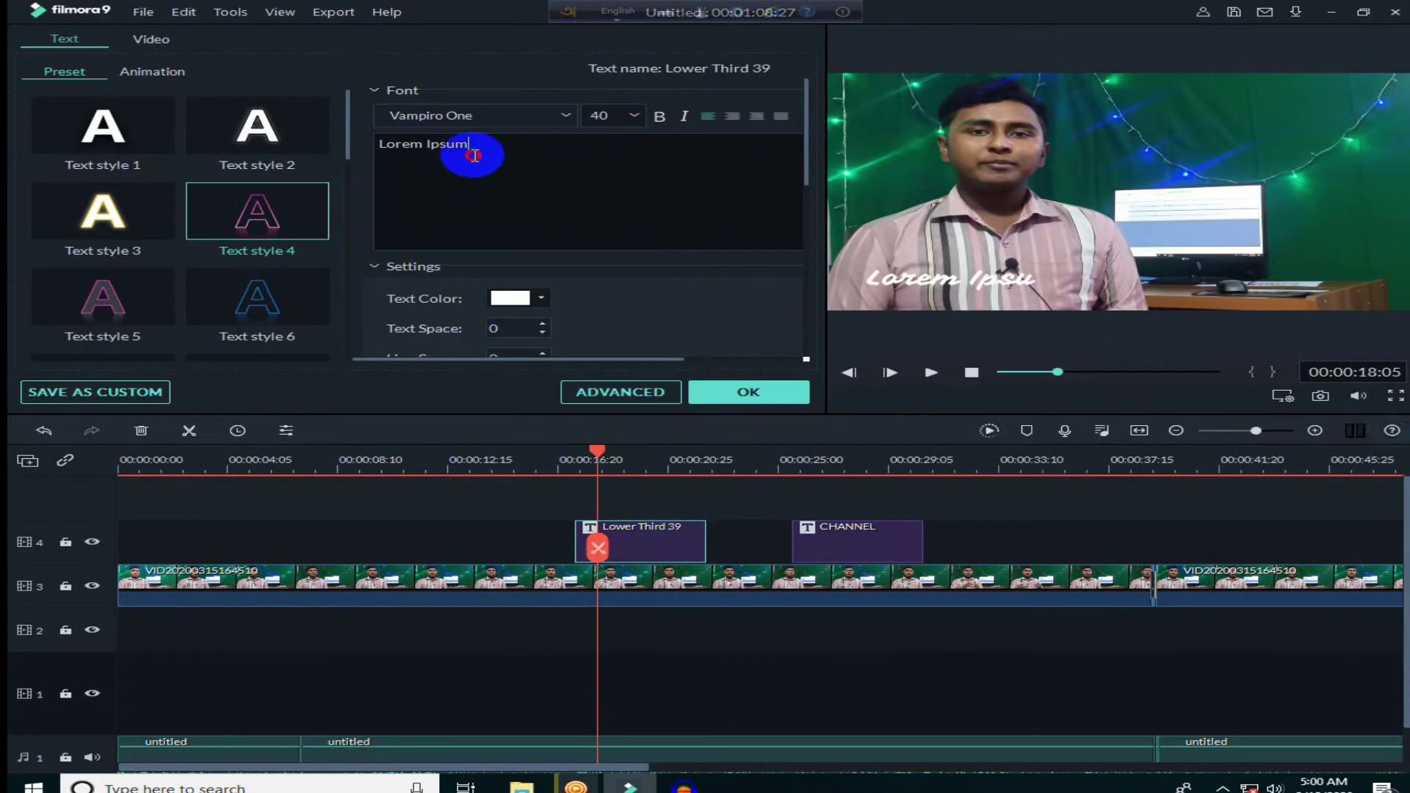
{"action": "left_click", "coordinate": [523, 142]}
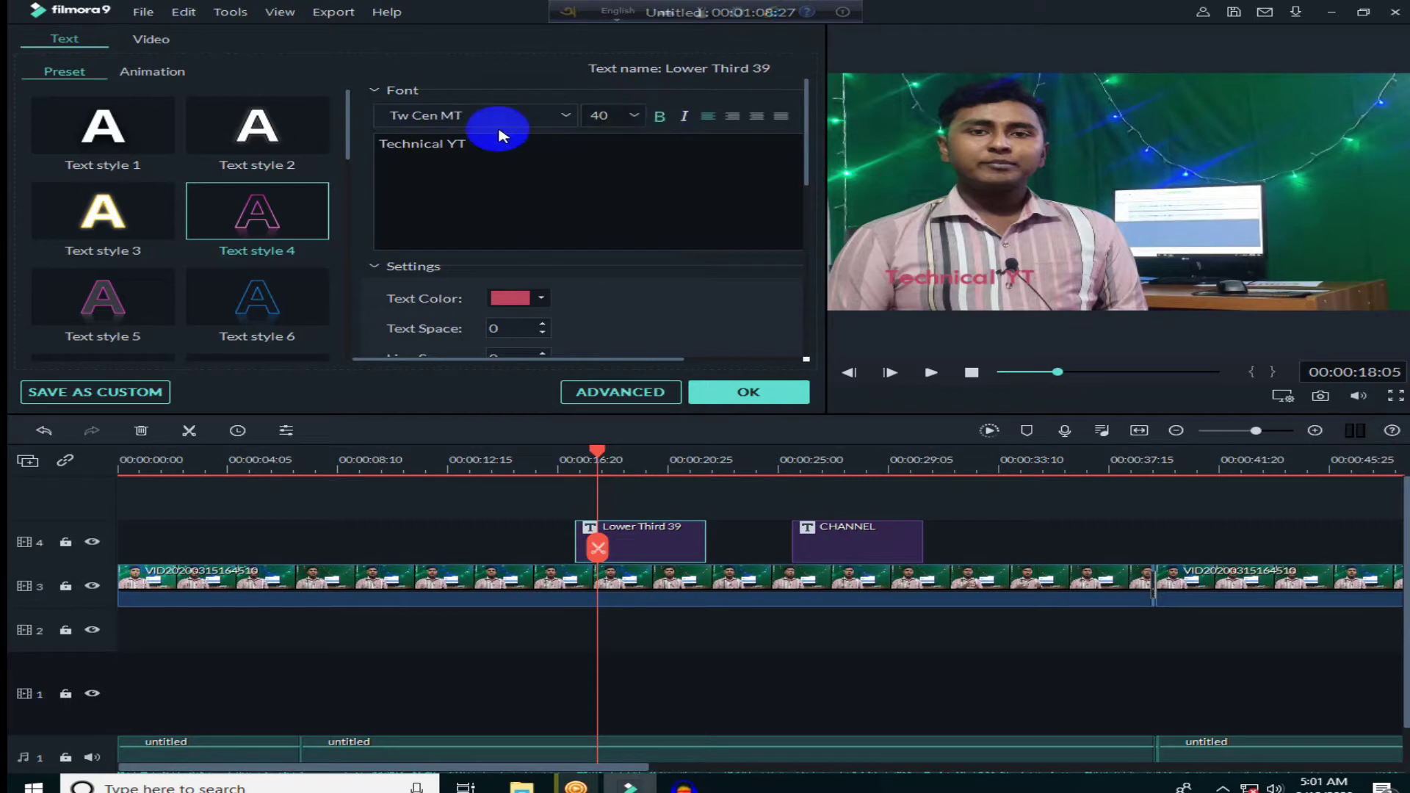
{"action": "left_click", "coordinate": [569, 119]}
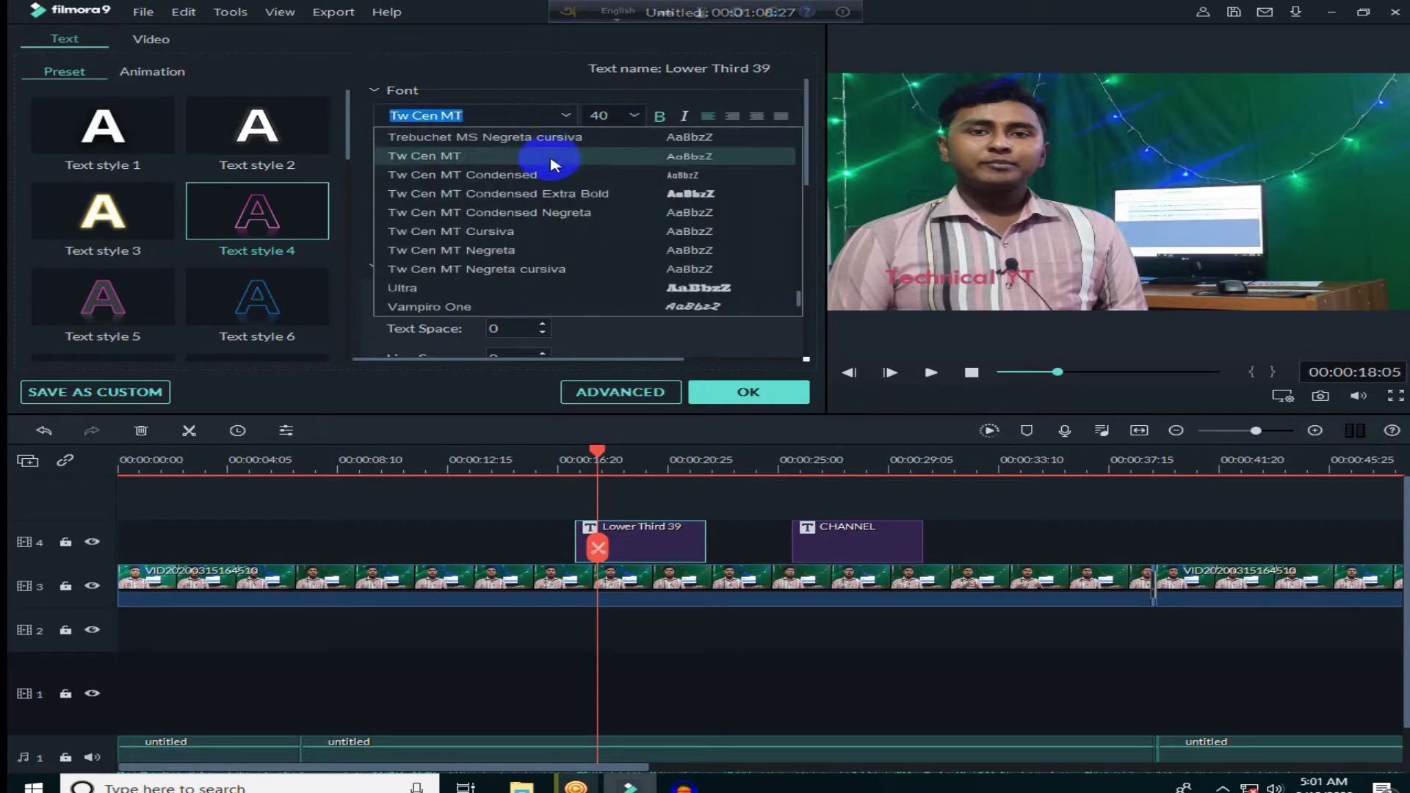
{"action": "left_click", "coordinate": [558, 195]}
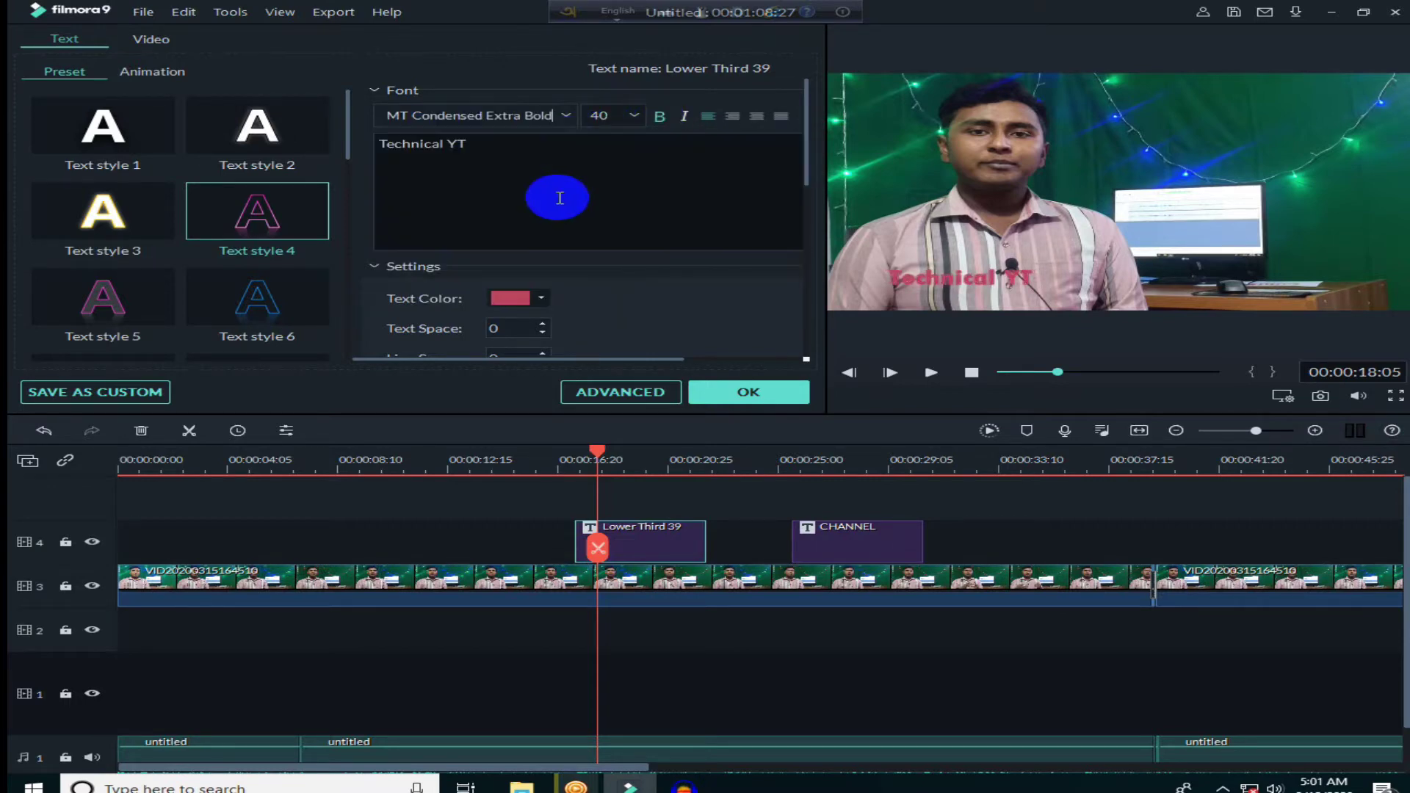
{"action": "left_click", "coordinate": [571, 115]}
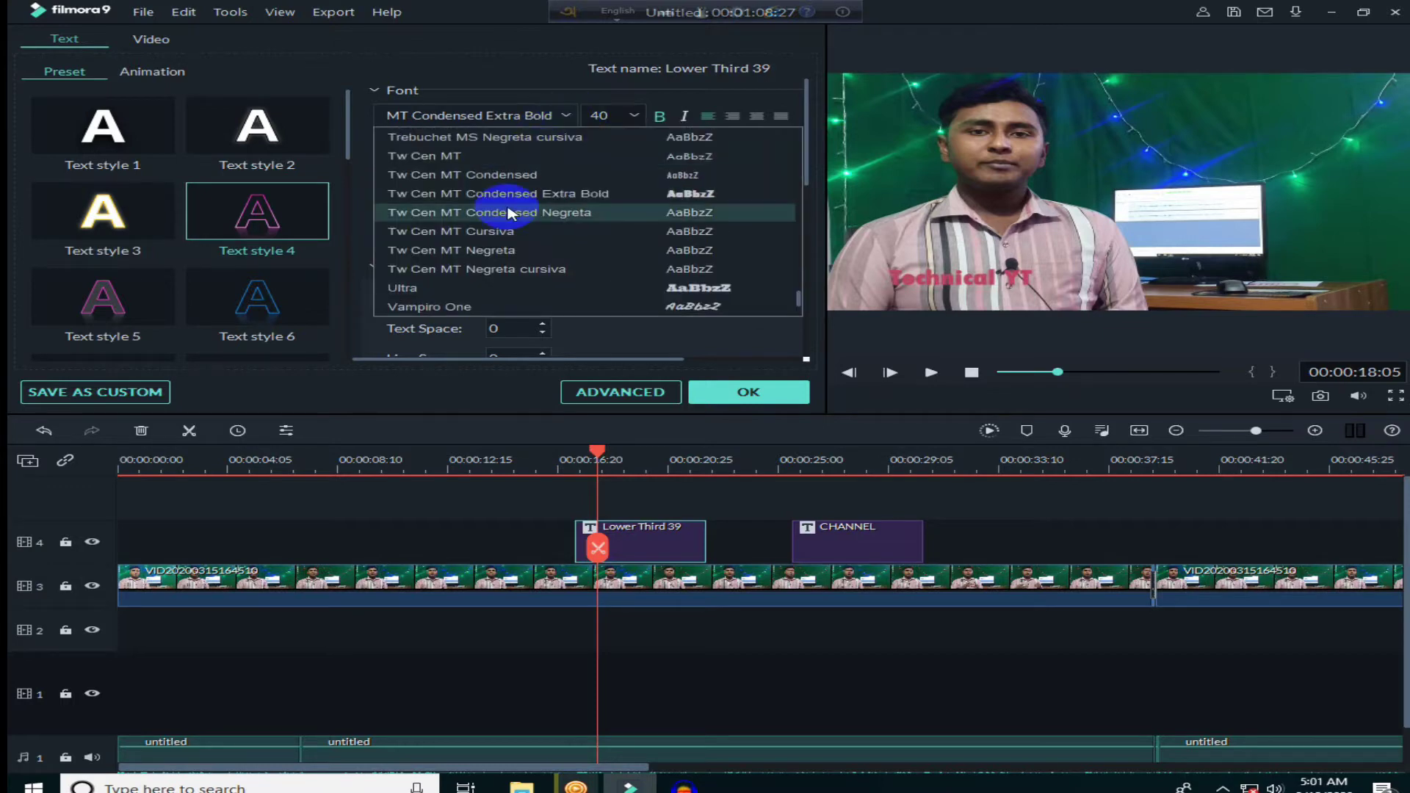
{"action": "scroll", "coordinate": [499, 192], "scroll_direction": "down", "scroll_amount": 3}
{"action": "left_click", "coordinate": [522, 213]}
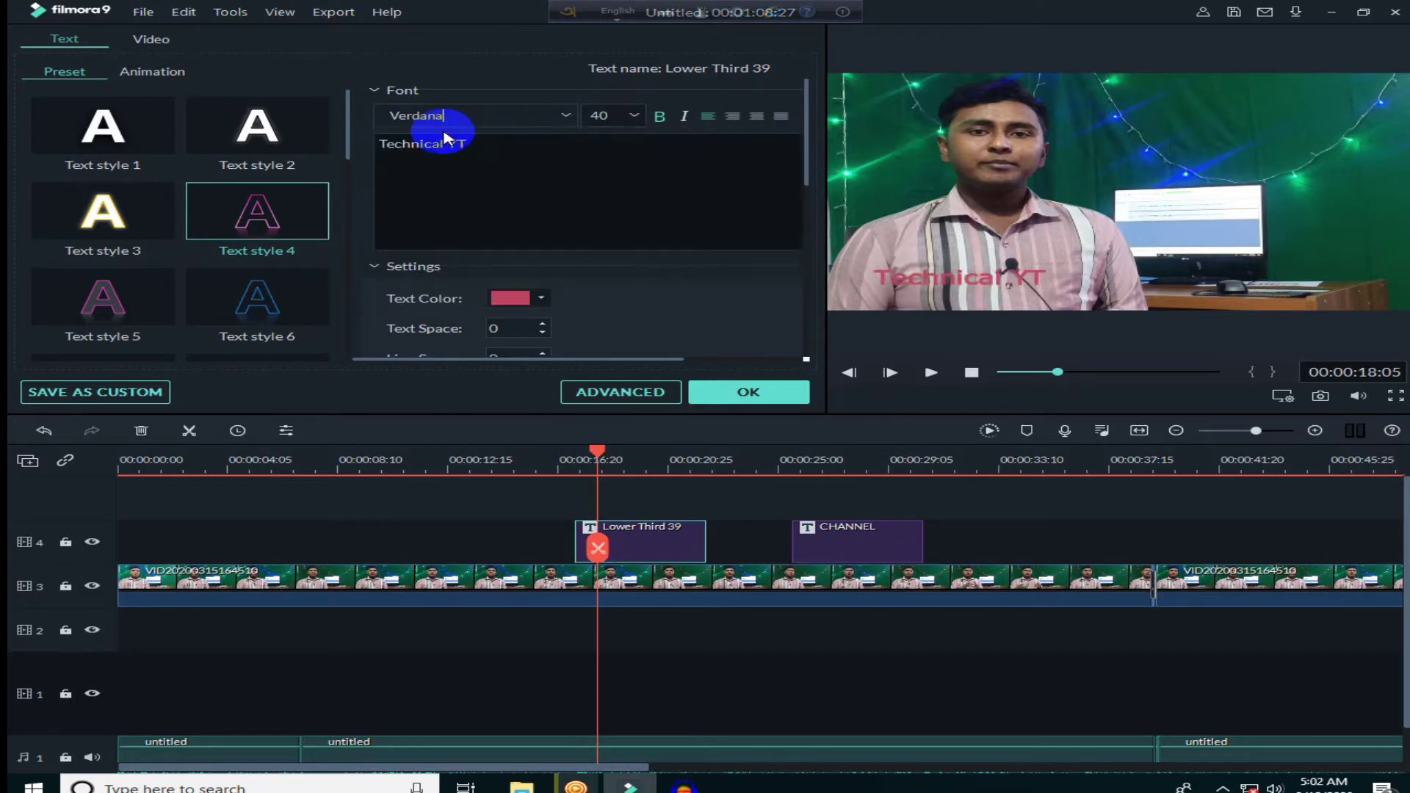
Apply the Text style 2 preset to the Lower Third 39 title, accept it, and play the title
{"action": "scroll", "coordinate": [478, 324], "scroll_direction": "down", "scroll_amount": 3}
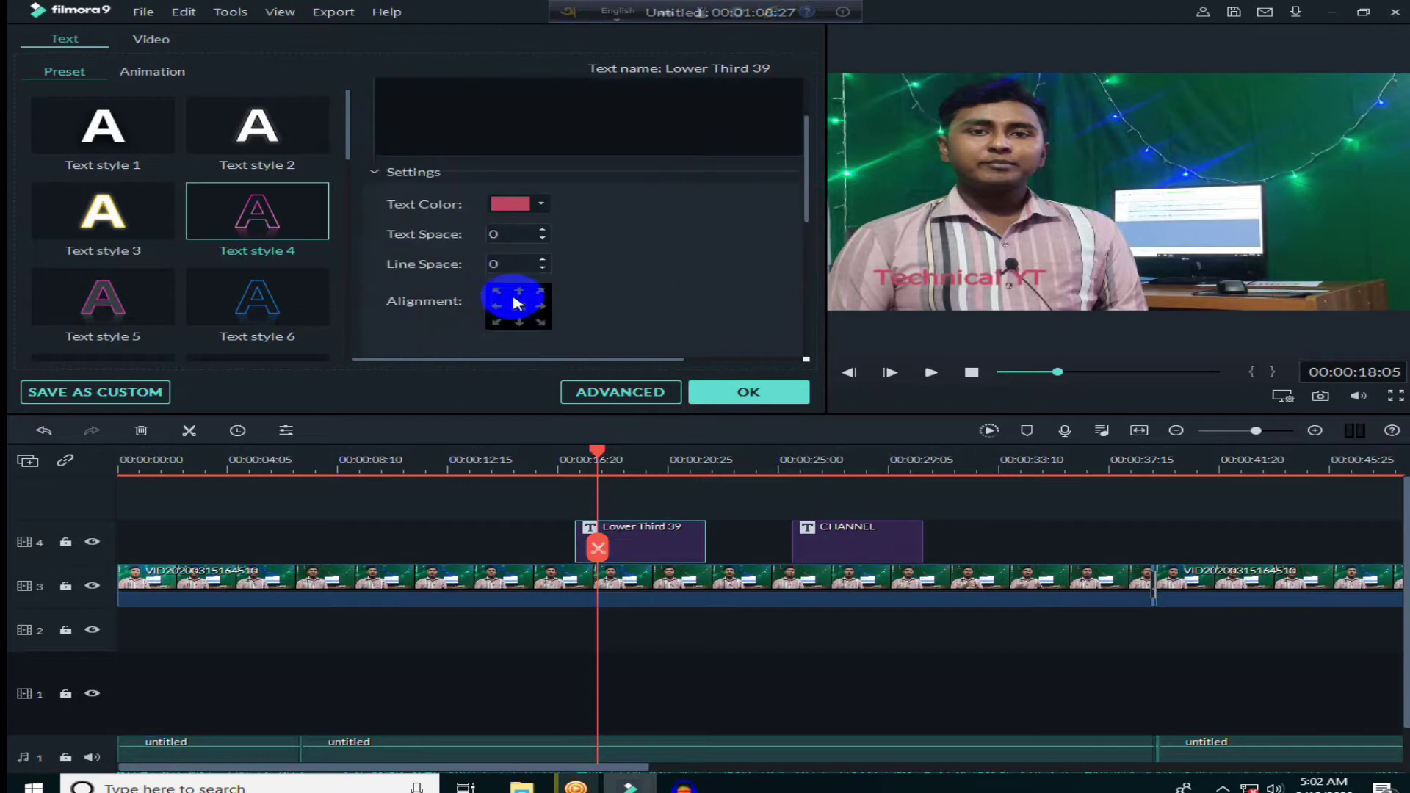
{"action": "left_click", "coordinate": [155, 234]}
{"action": "left_click", "coordinate": [271, 136]}
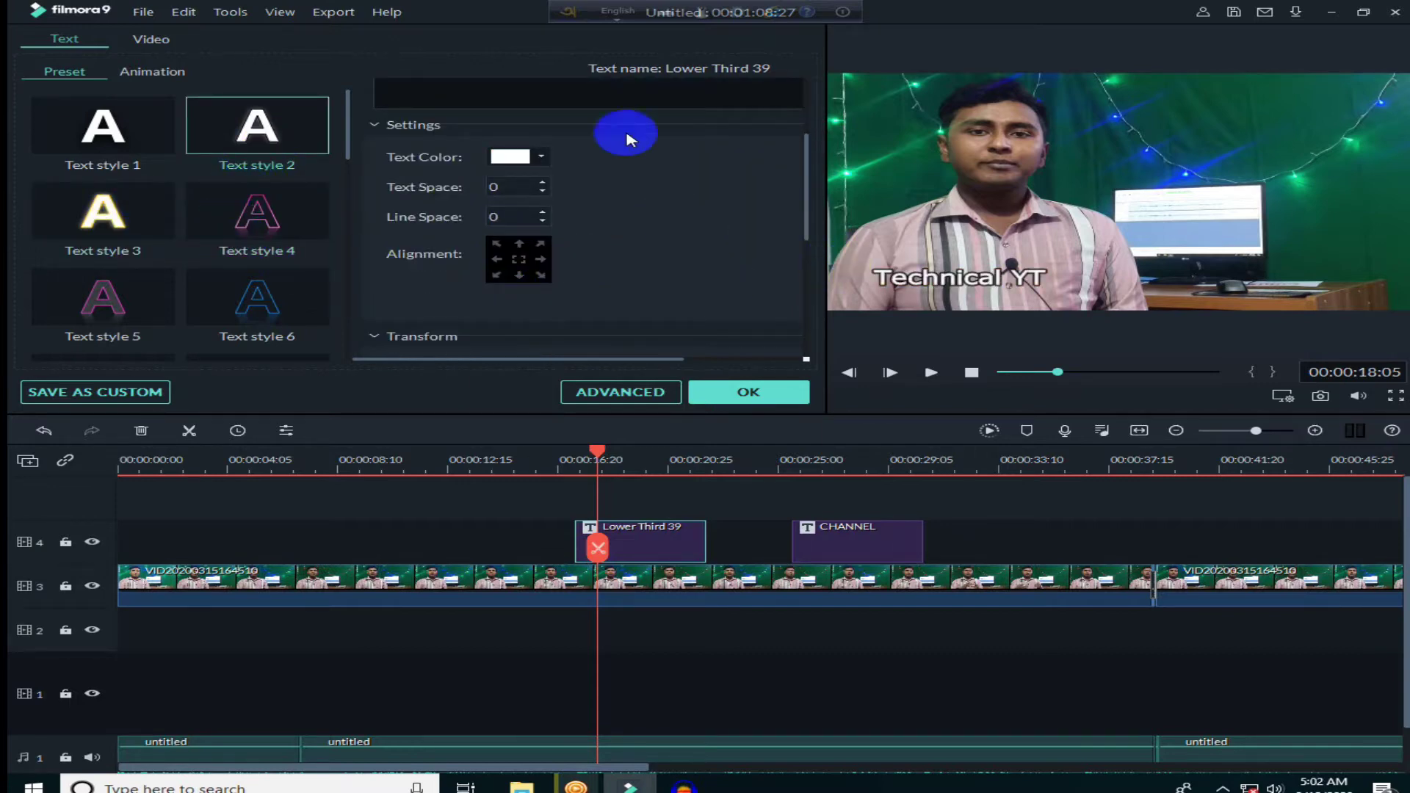
{"action": "left_click", "coordinate": [726, 393]}
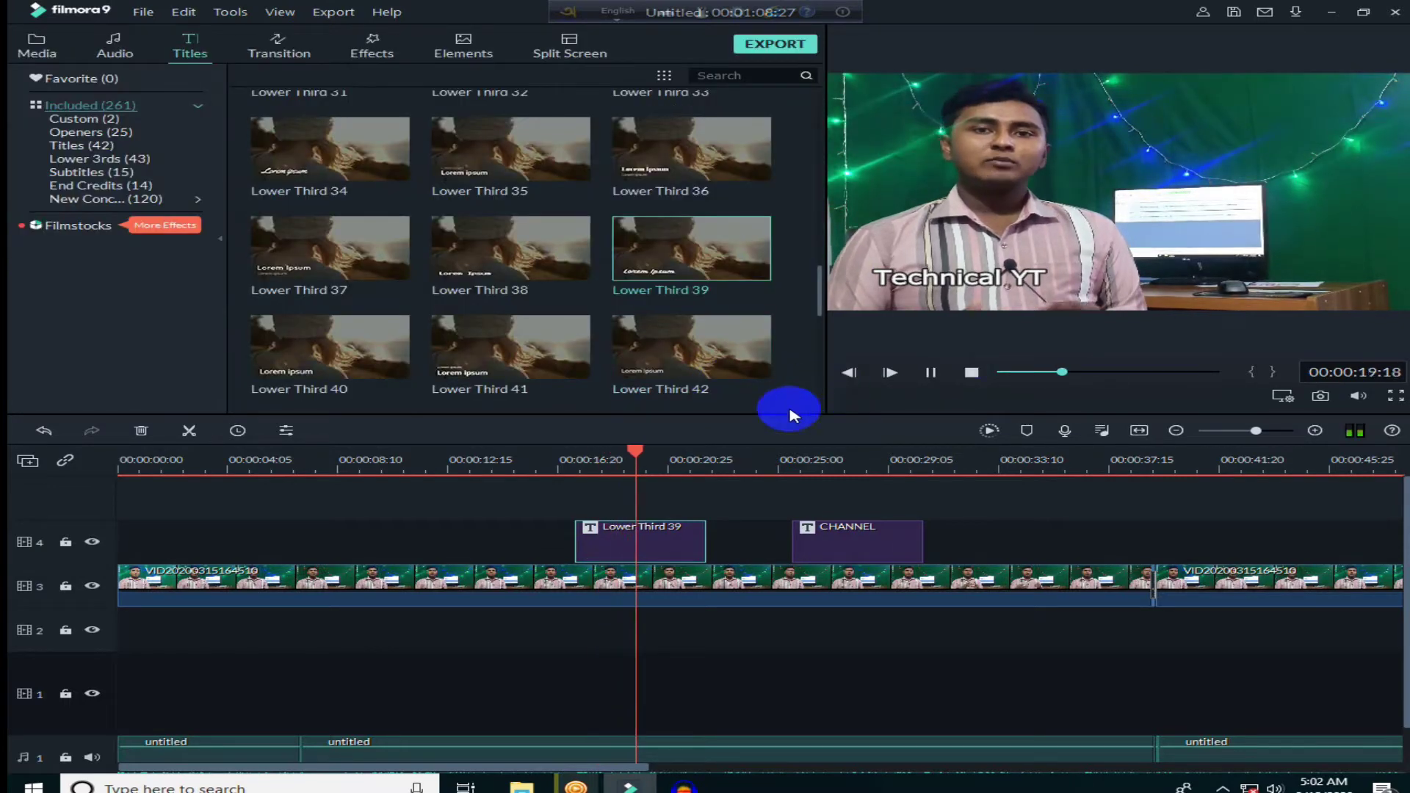
{"action": "key", "text": "space"}
Apply the Cinema style animation to the Lower Third 39 title and play it from 00:00:17:07
{"action": "double_click", "coordinate": [674, 543]}
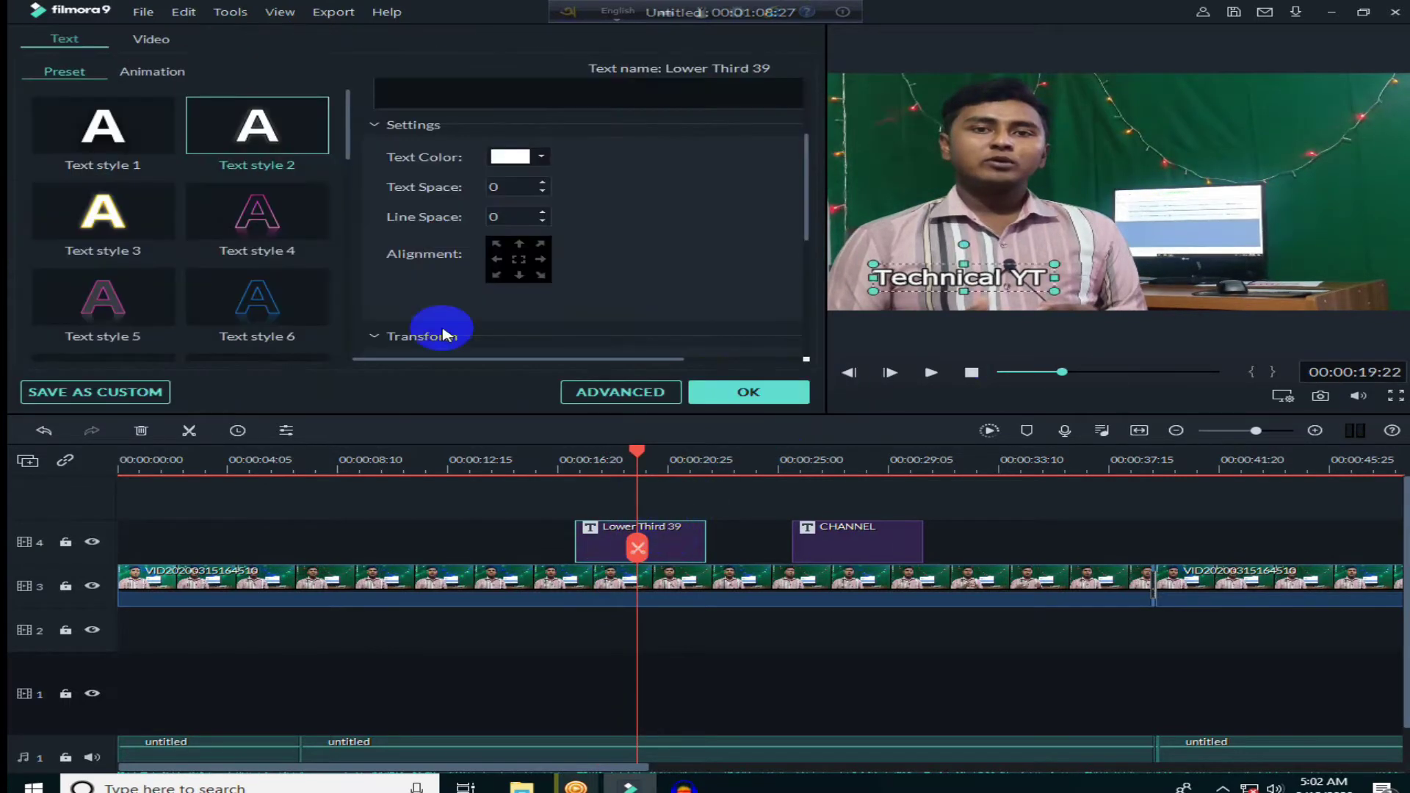
{"action": "left_click", "coordinate": [153, 73]}
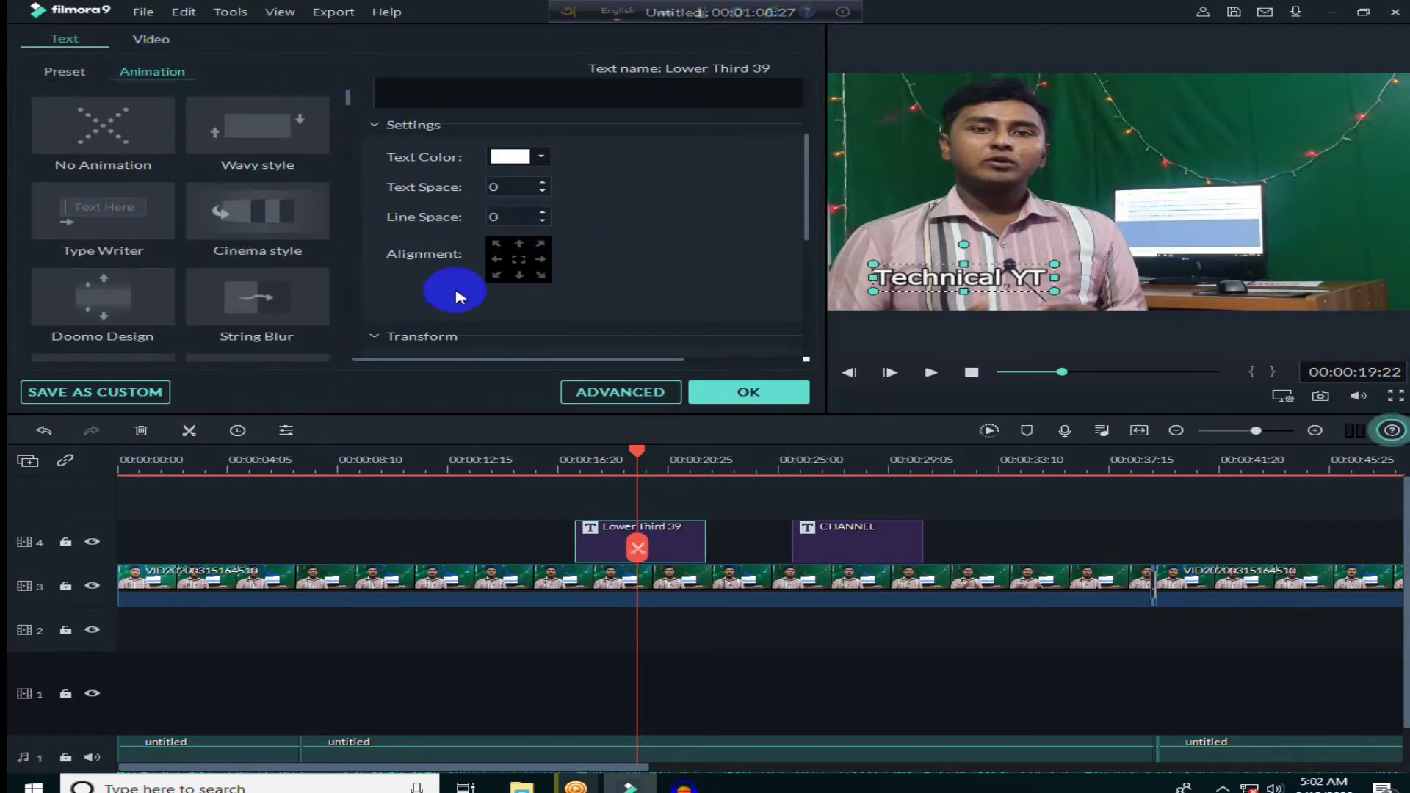
{"action": "left_click_drag", "start_coordinate": [630, 448], "coordinate": [573, 449]}
{"action": "left_click", "coordinate": [245, 224]}
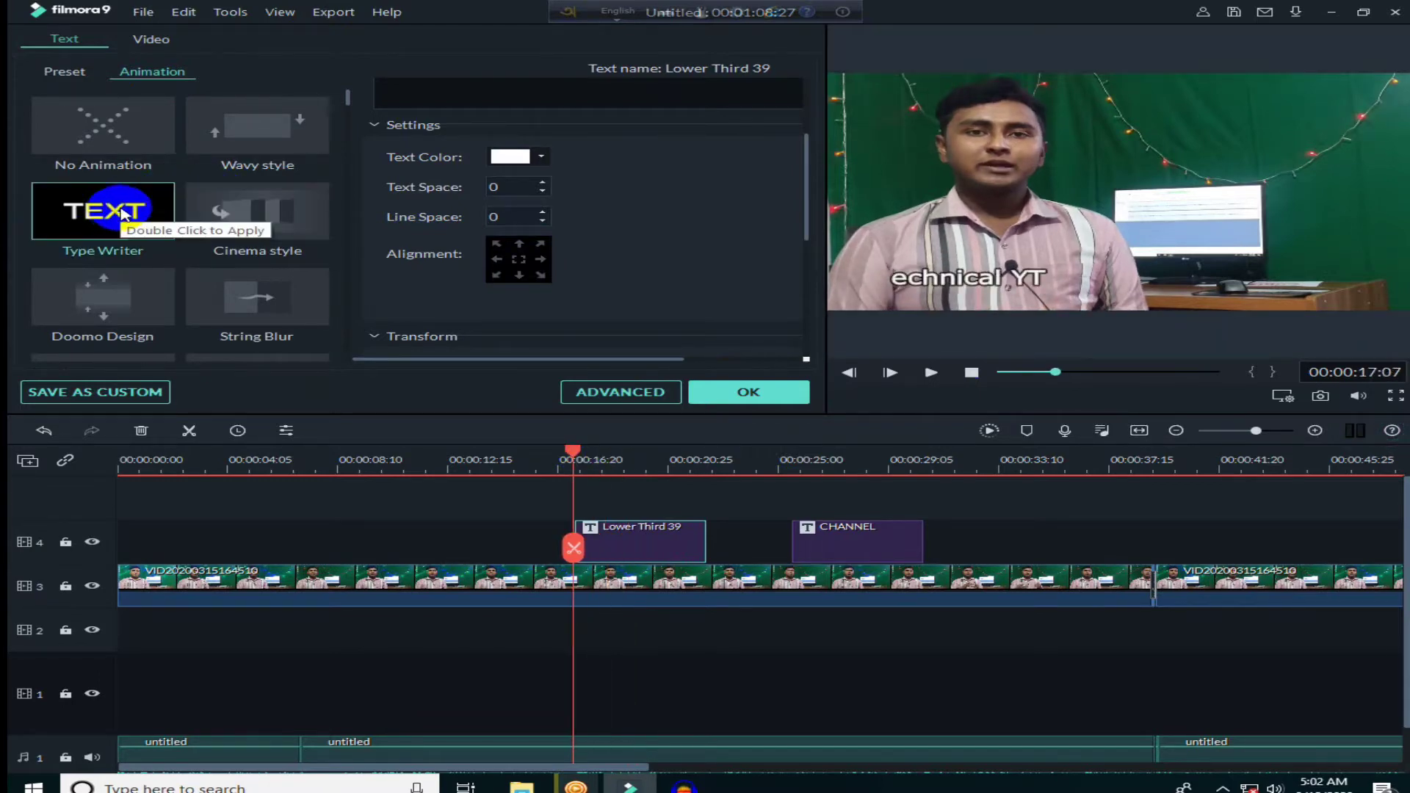
{"action": "left_click", "coordinate": [255, 213]}
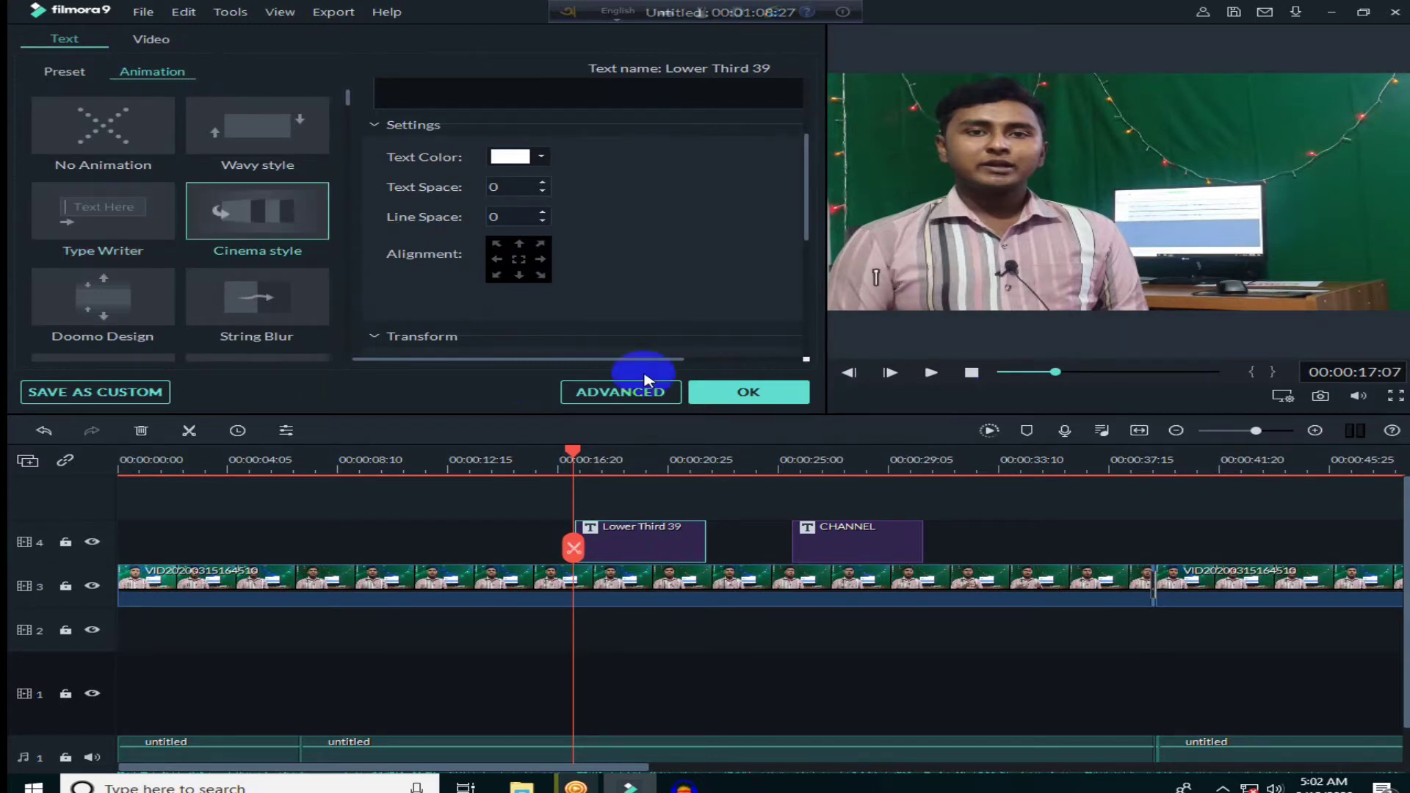
{"action": "left_click", "coordinate": [747, 385]}
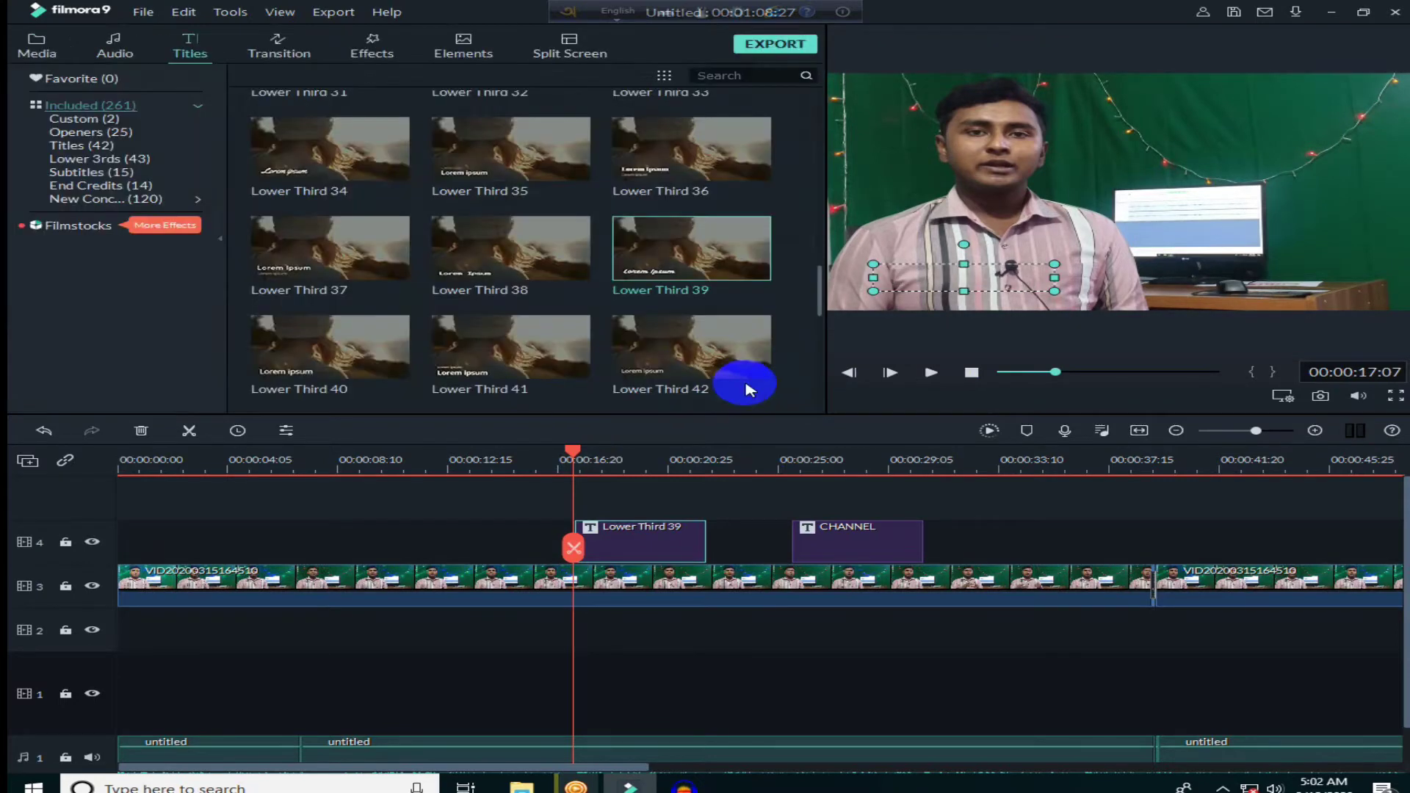
{"action": "key", "text": "space"}
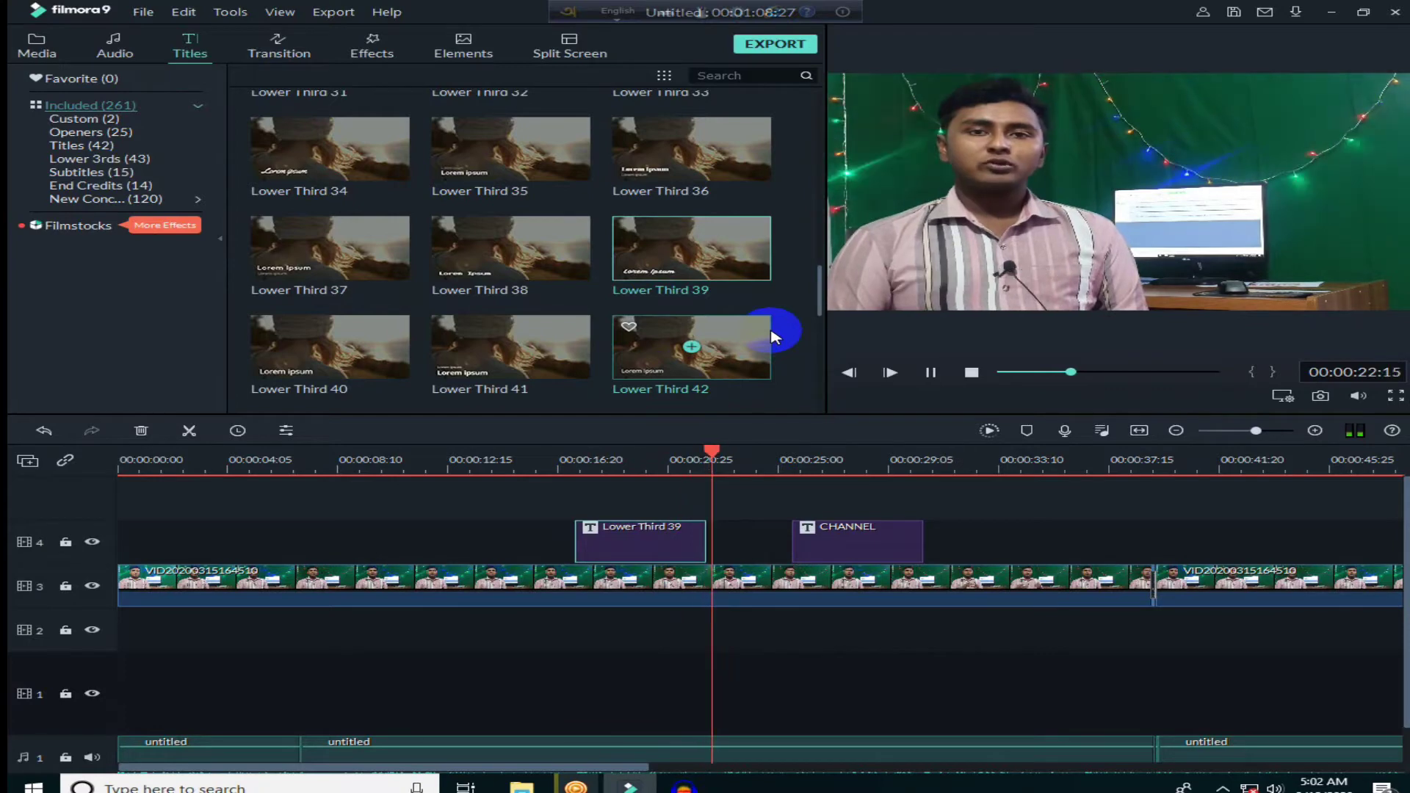
{"action": "key", "text": "space"}
Delete the CHANNEL title from track 4 and move the playhead to 00:00:42:29
{"action": "right_click", "coordinate": [882, 550]}
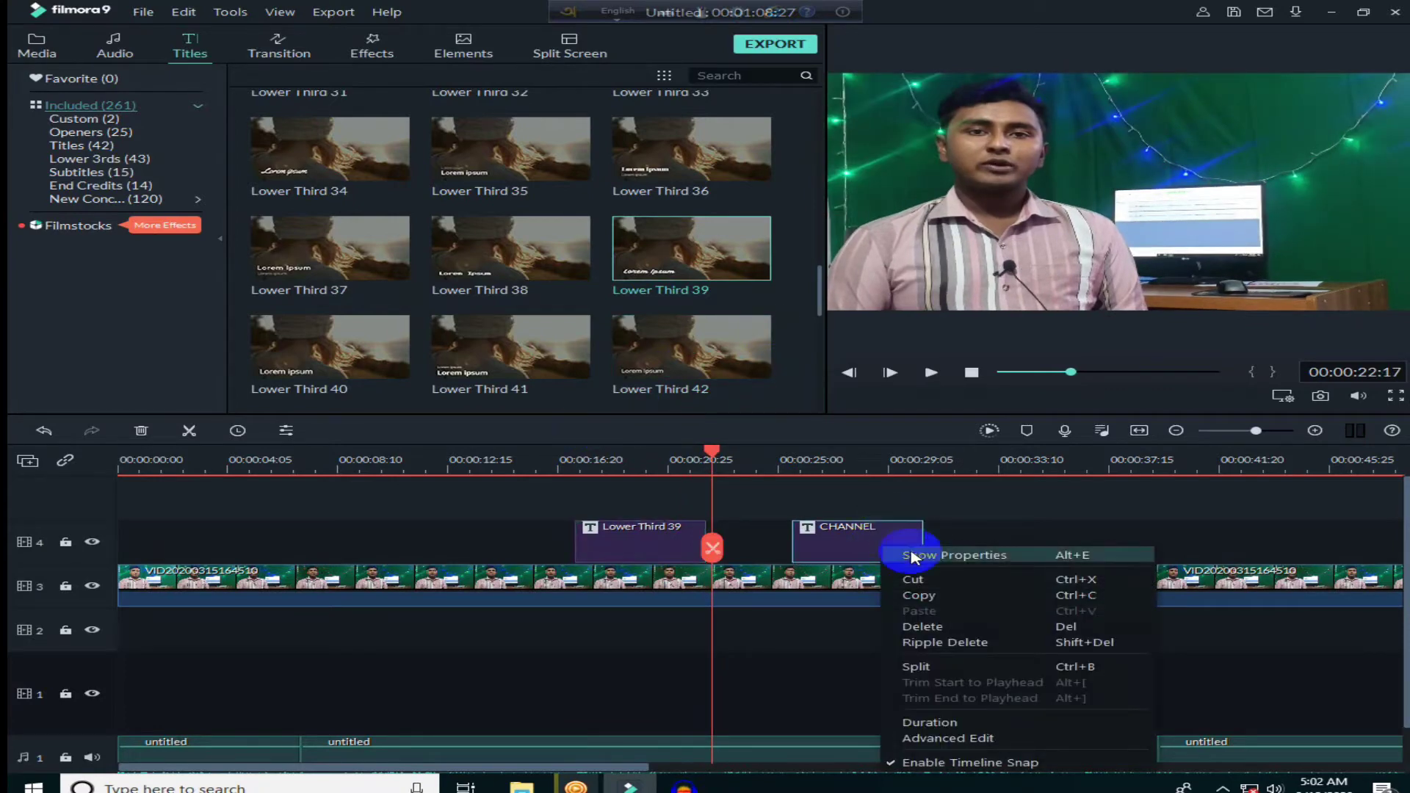
{"action": "left_click", "coordinate": [941, 627]}
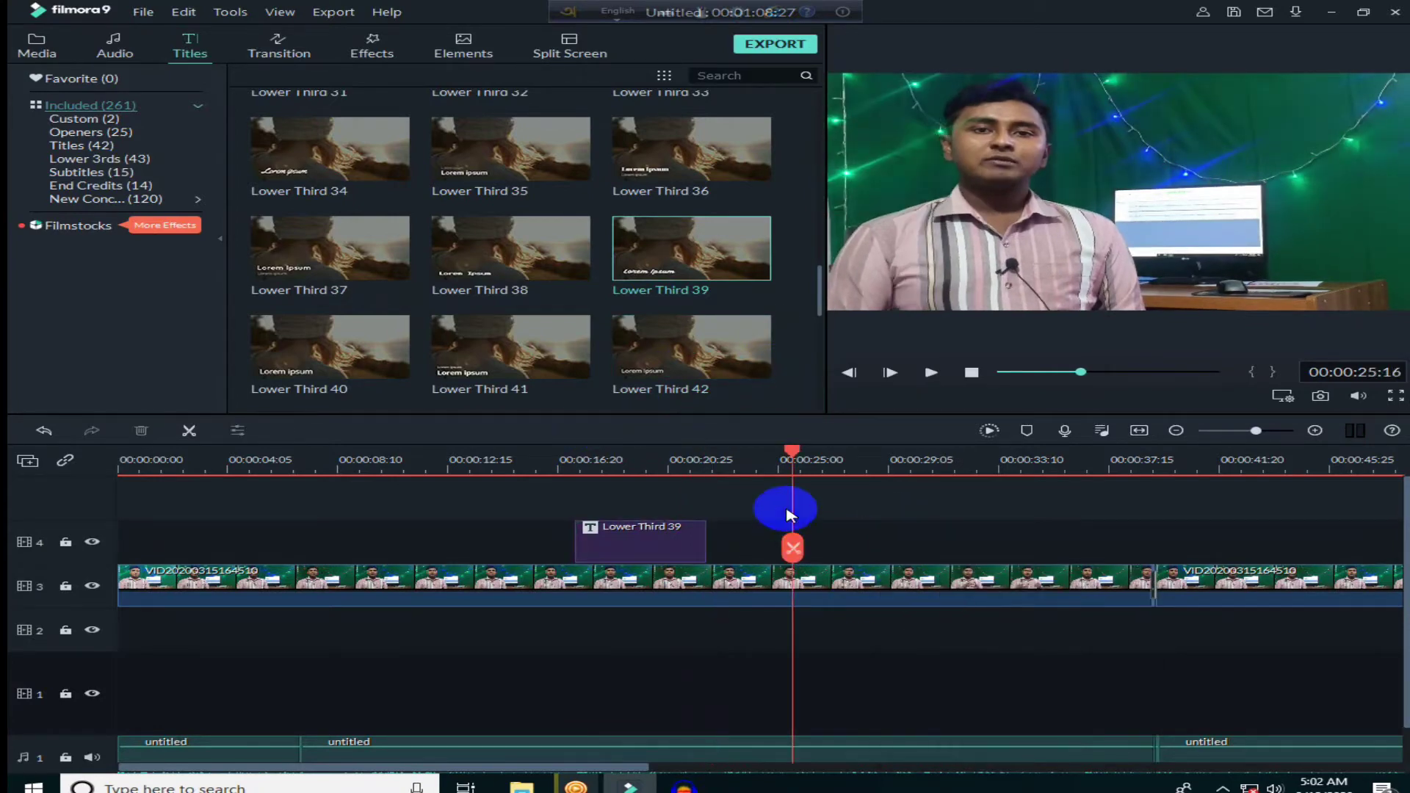
{"action": "left_click_drag", "start_coordinate": [792, 453], "coordinate": [1253, 453]}
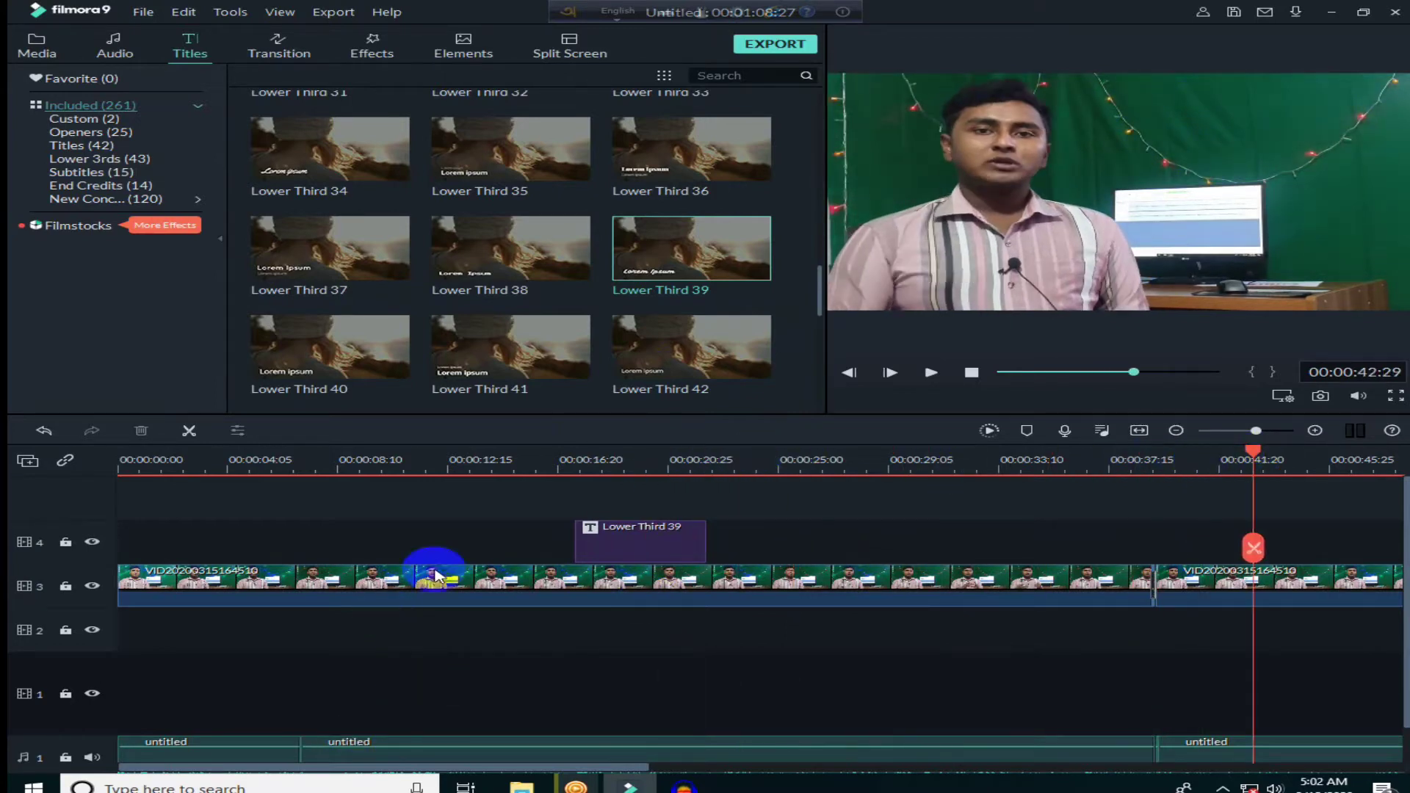
Expand the first video clip's Transform settings, turn on Stabilization, and accept the clip's properties
{"action": "double_click", "coordinate": [869, 580]}
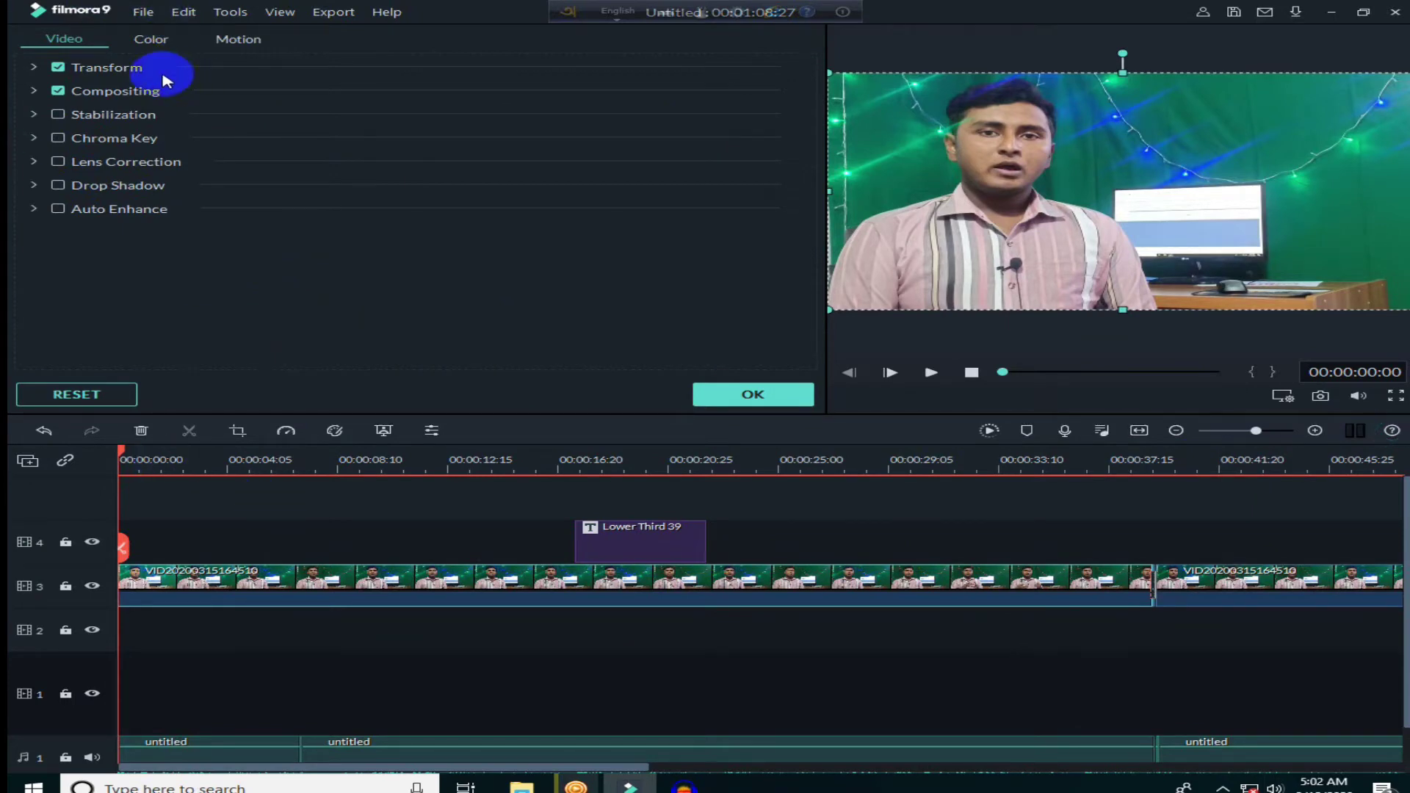
{"action": "left_click", "coordinate": [110, 68]}
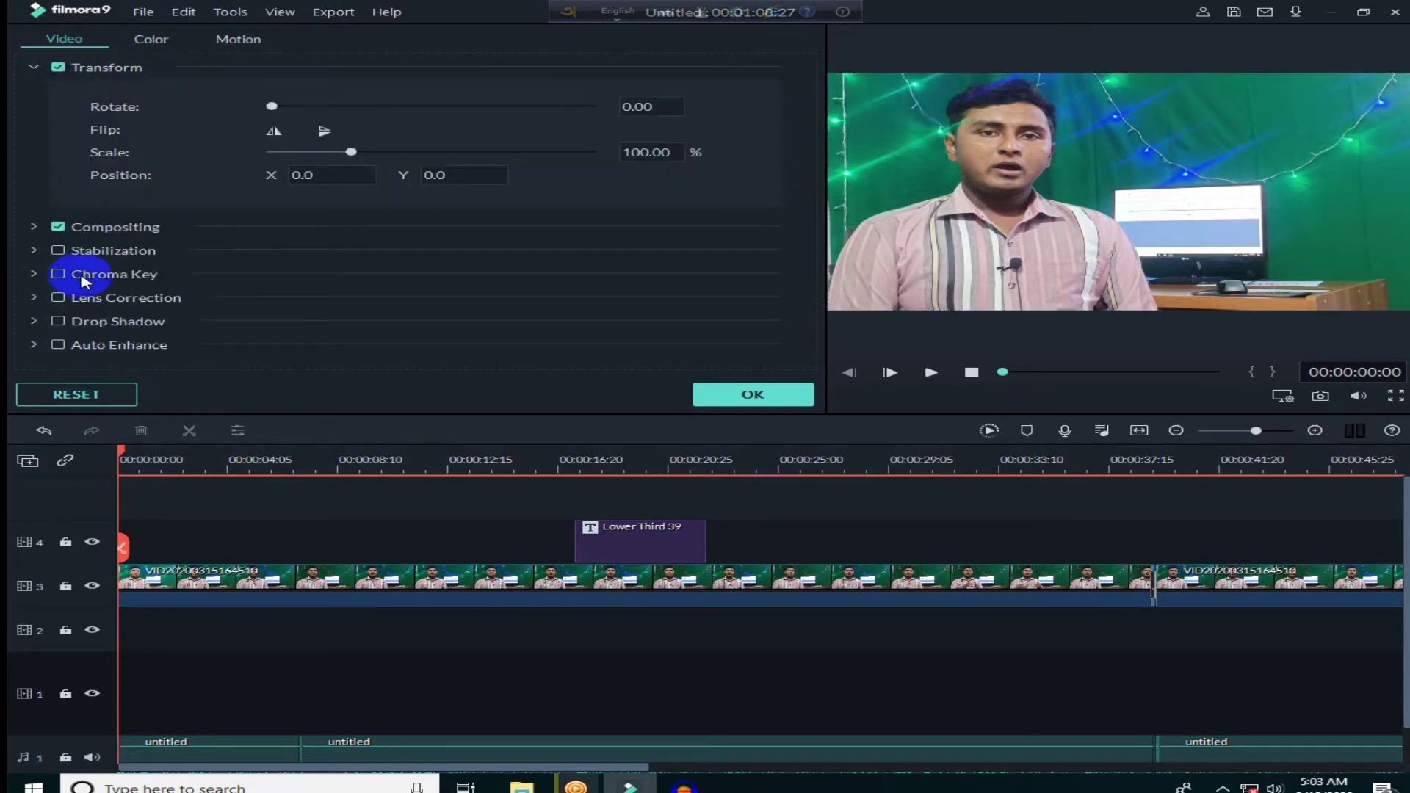
{"action": "left_click", "coordinate": [108, 257]}
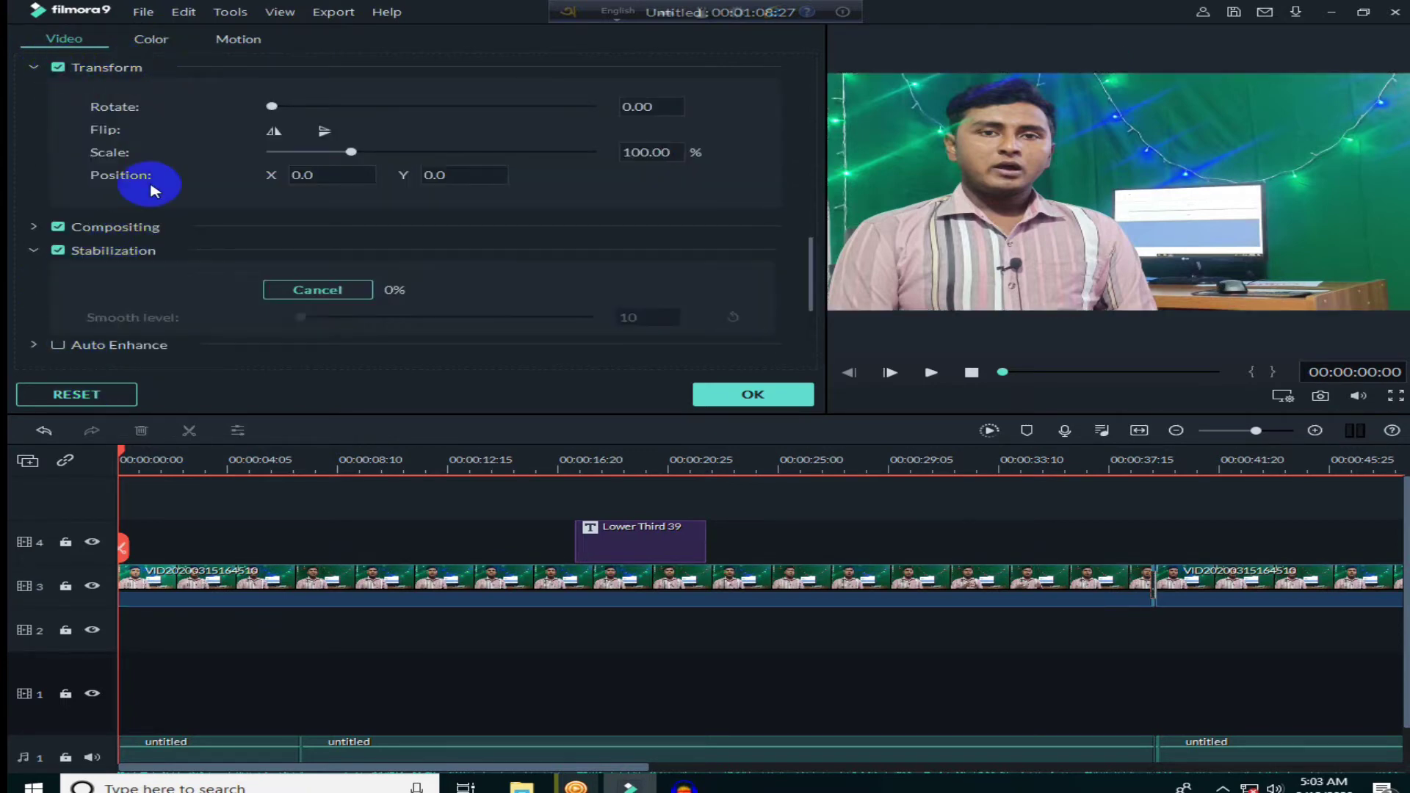
{"action": "left_click", "coordinate": [727, 395]}
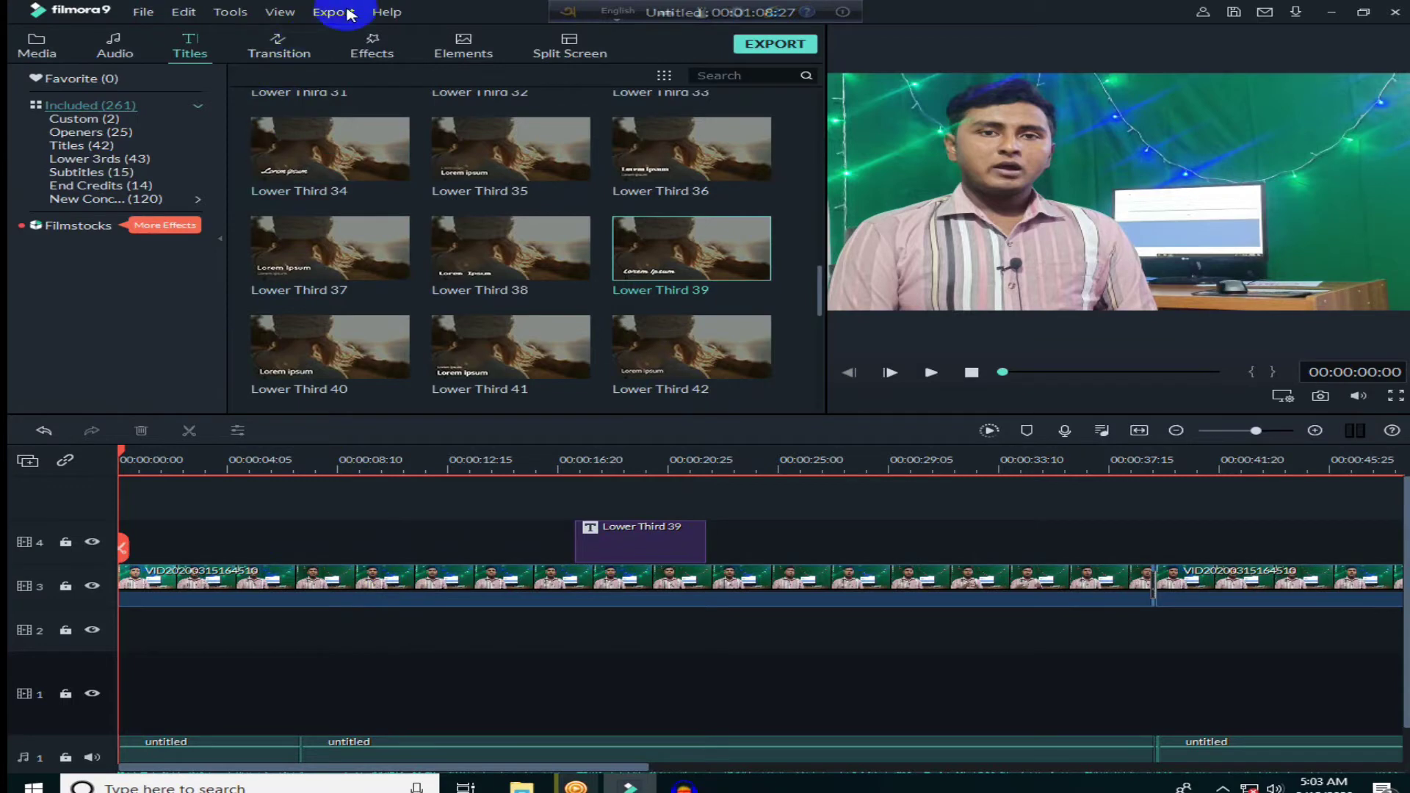
Show the effects library and split the first video clip at 00:00:13:15 and 00:00:10:15
{"action": "left_click", "coordinate": [383, 54]}
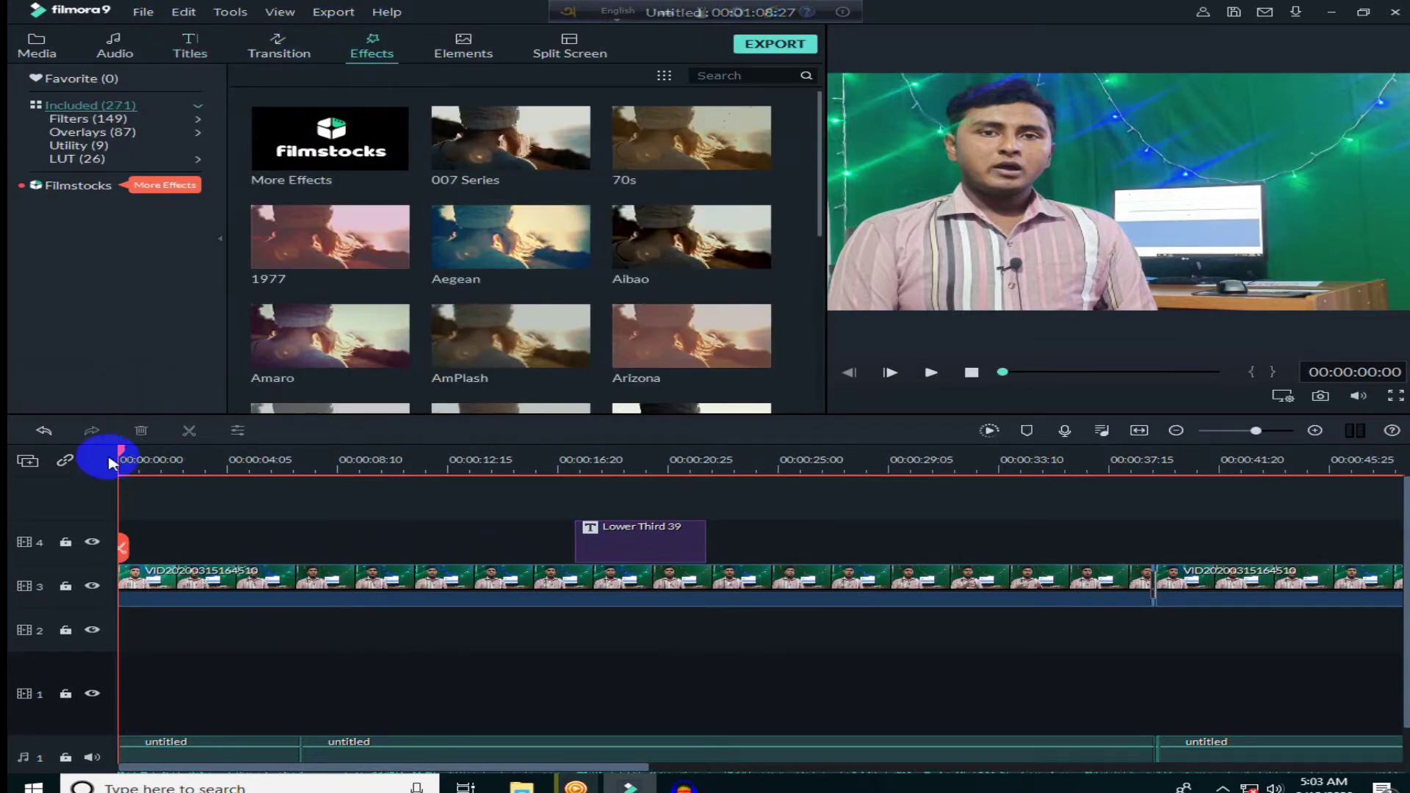
{"action": "left_click_drag", "start_coordinate": [121, 459], "coordinate": [476, 476]}
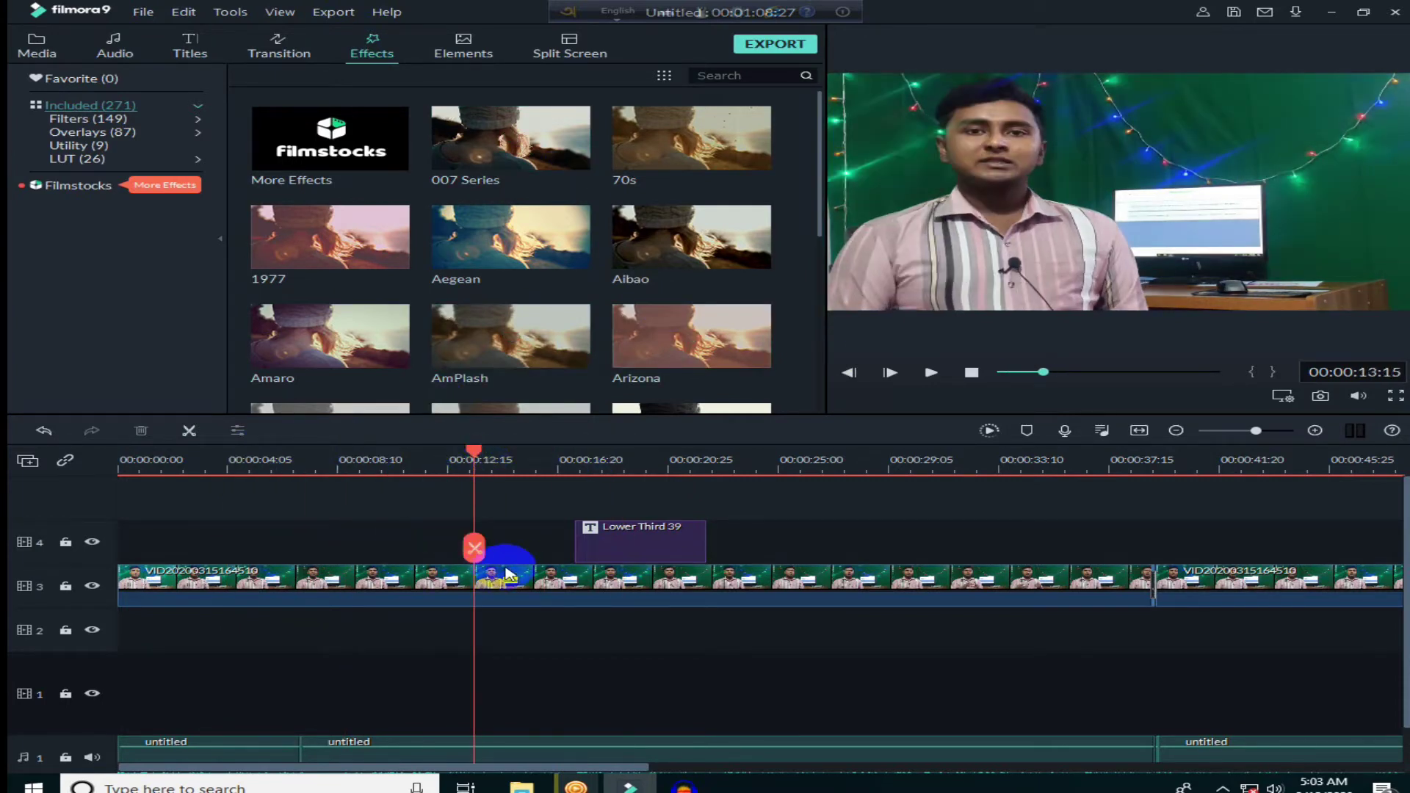
{"action": "left_click", "coordinate": [530, 606]}
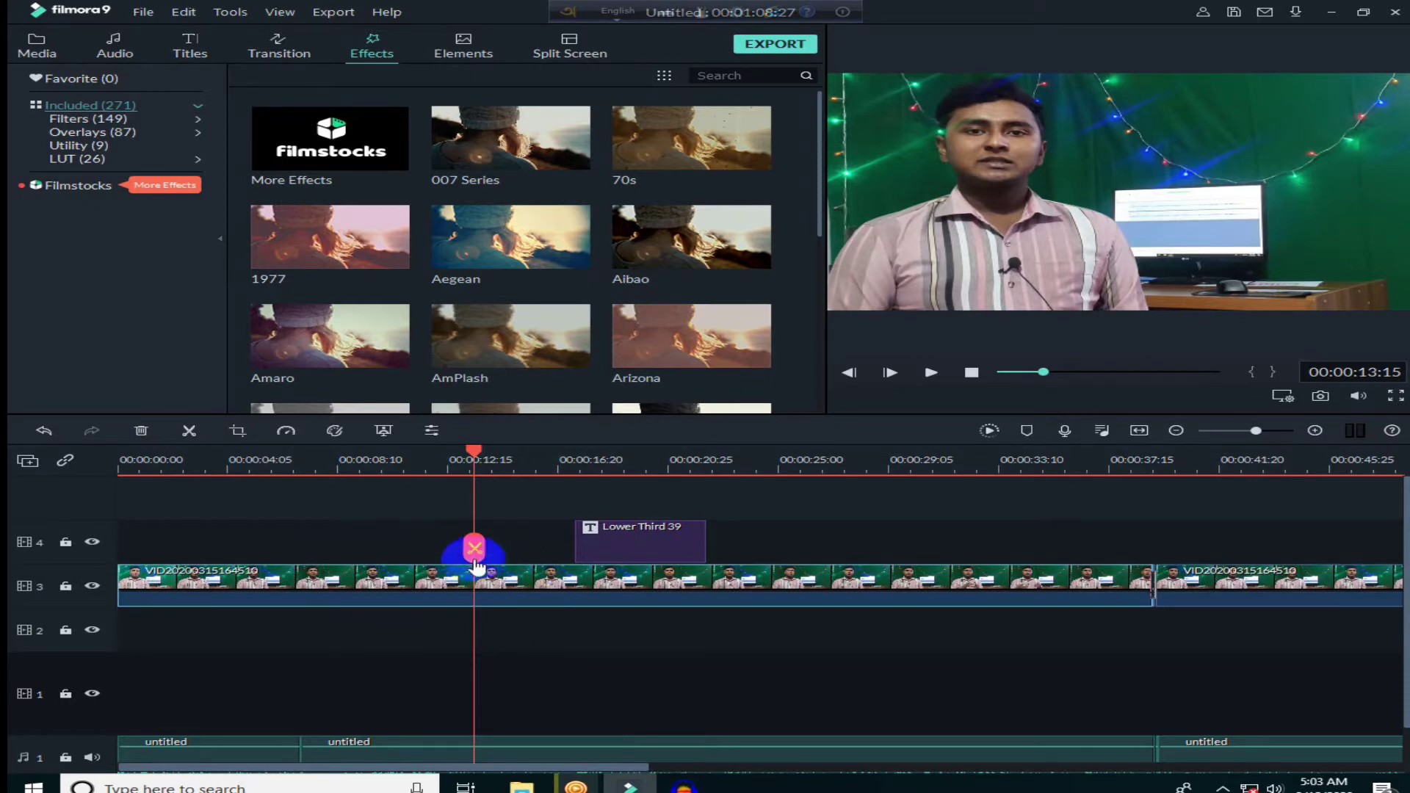
{"action": "left_click", "coordinate": [470, 543]}
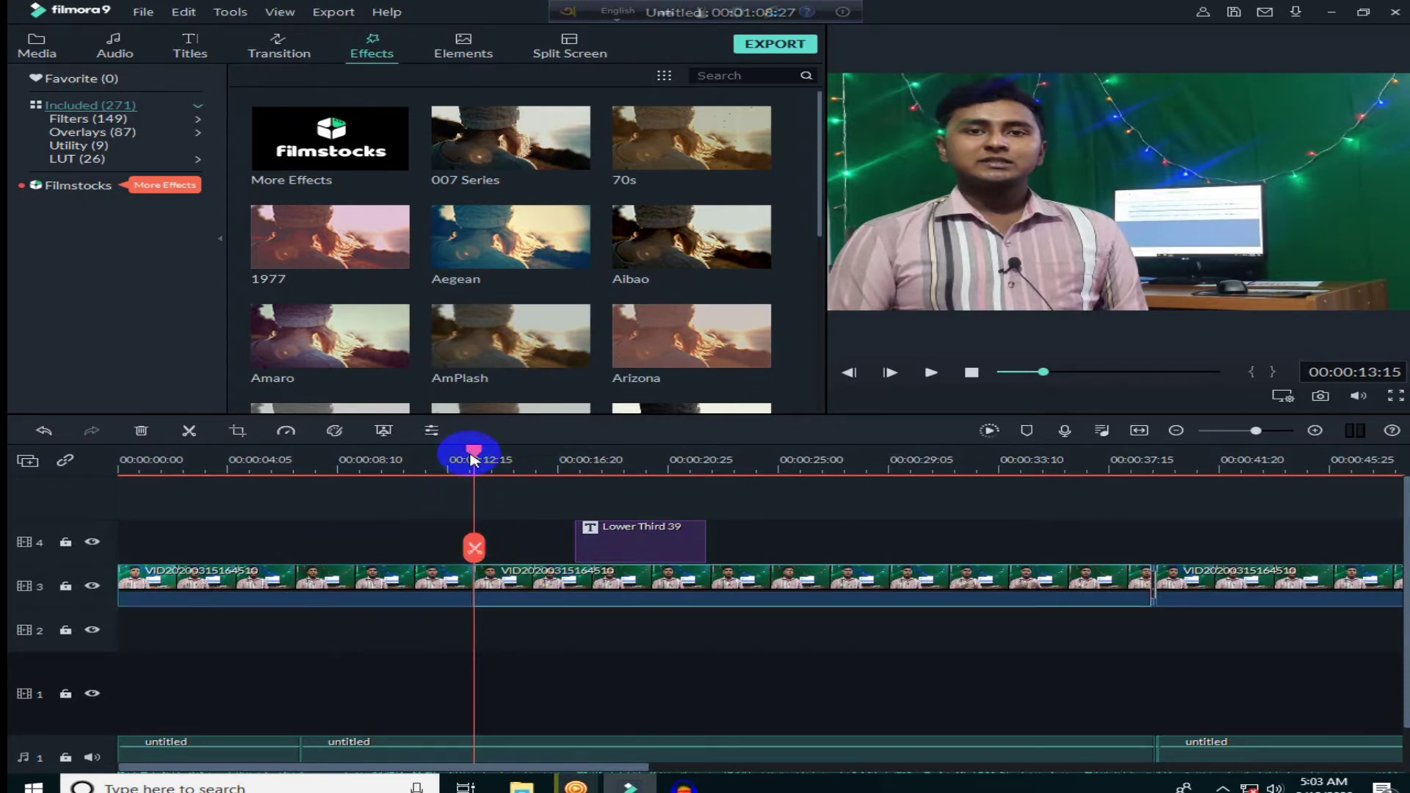
{"action": "left_click_drag", "start_coordinate": [470, 459], "coordinate": [395, 459]}
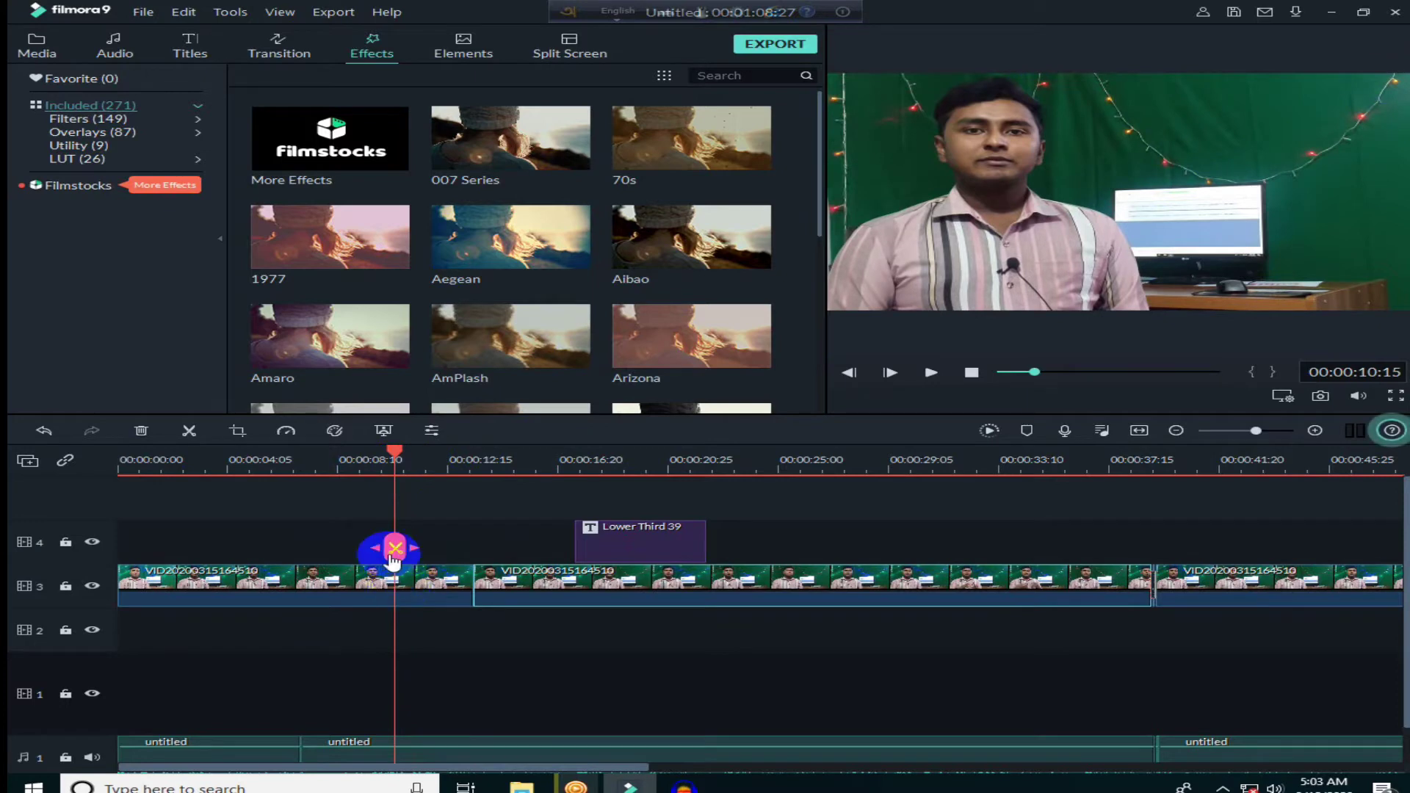
{"action": "left_click", "coordinate": [393, 556]}
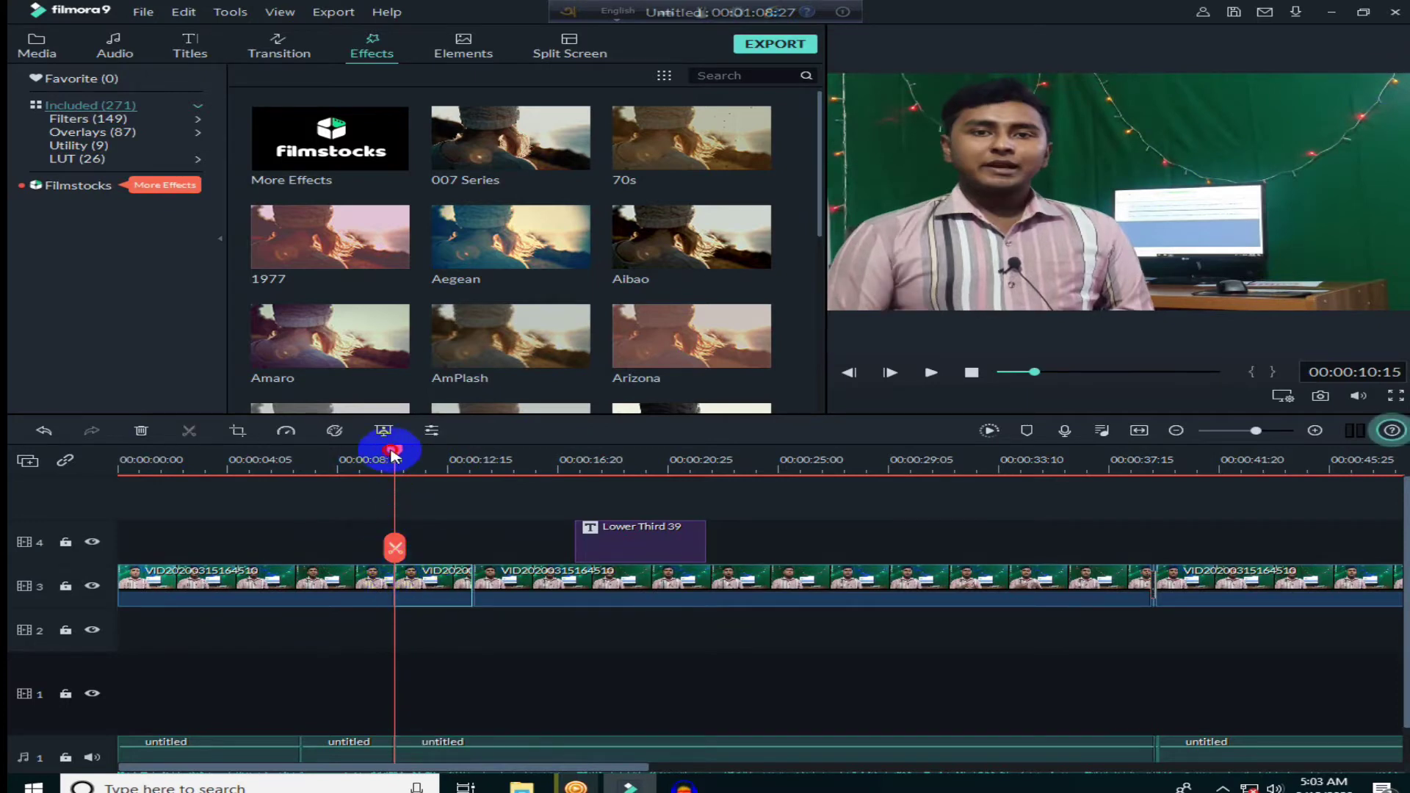
Place the Aegean filter on track 4 above the short split segment, check its settings, and scrub through the filtered footage
{"action": "left_click_drag", "start_coordinate": [394, 455], "coordinate": [423, 456]}
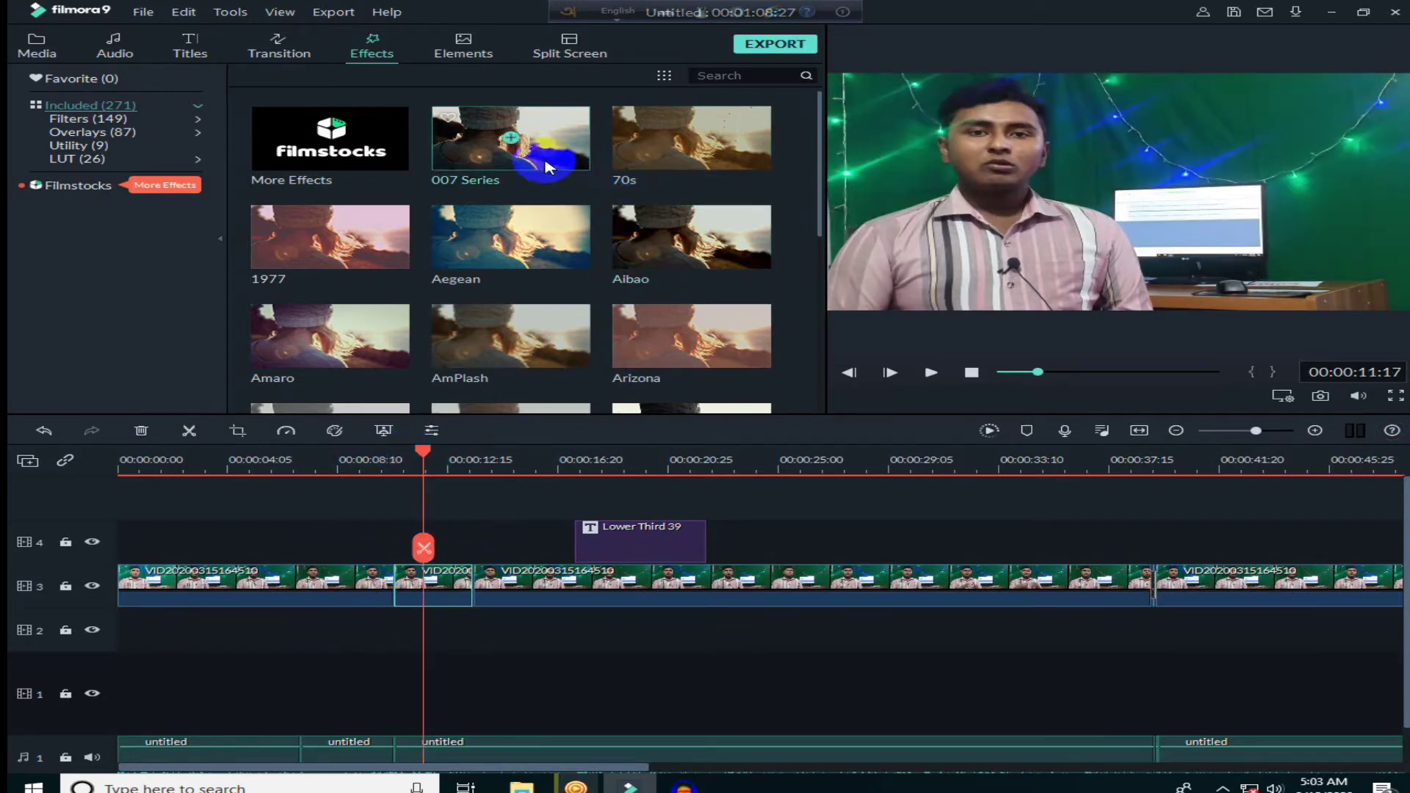
{"action": "left_click_drag", "start_coordinate": [504, 236], "coordinate": [400, 545]}
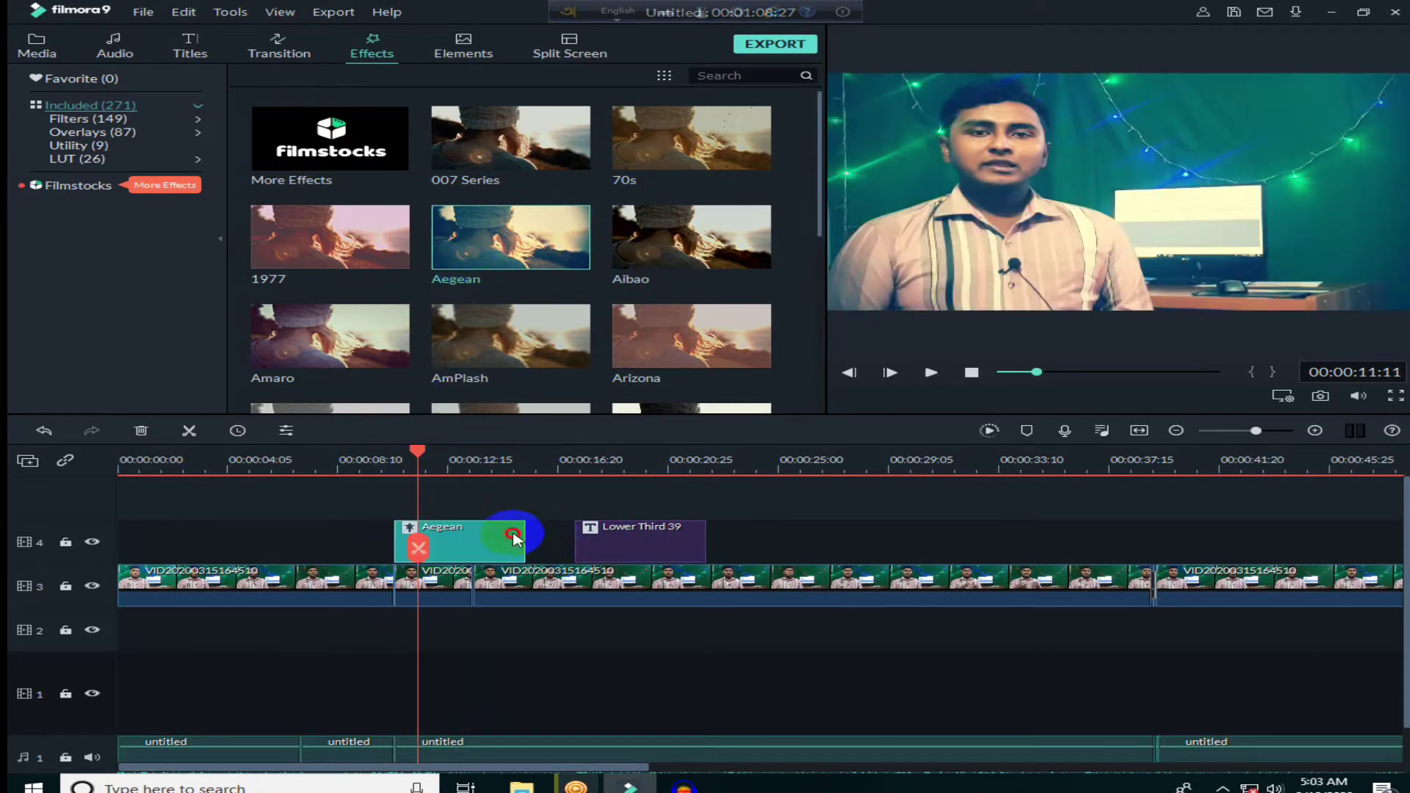
{"action": "double_click", "coordinate": [482, 544]}
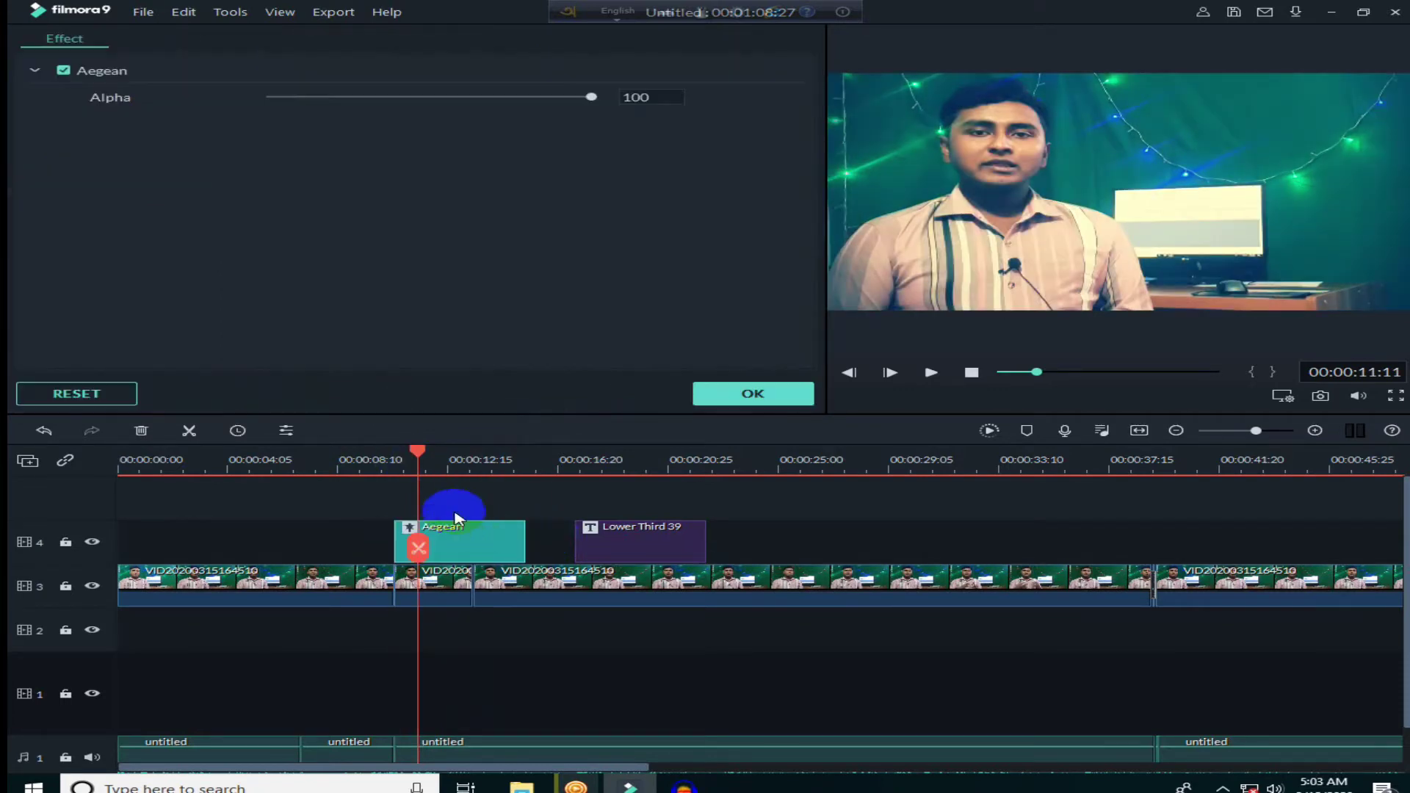
{"action": "left_click", "coordinate": [418, 457]}
{"action": "left_click_drag", "start_coordinate": [438, 459], "coordinate": [512, 462]}
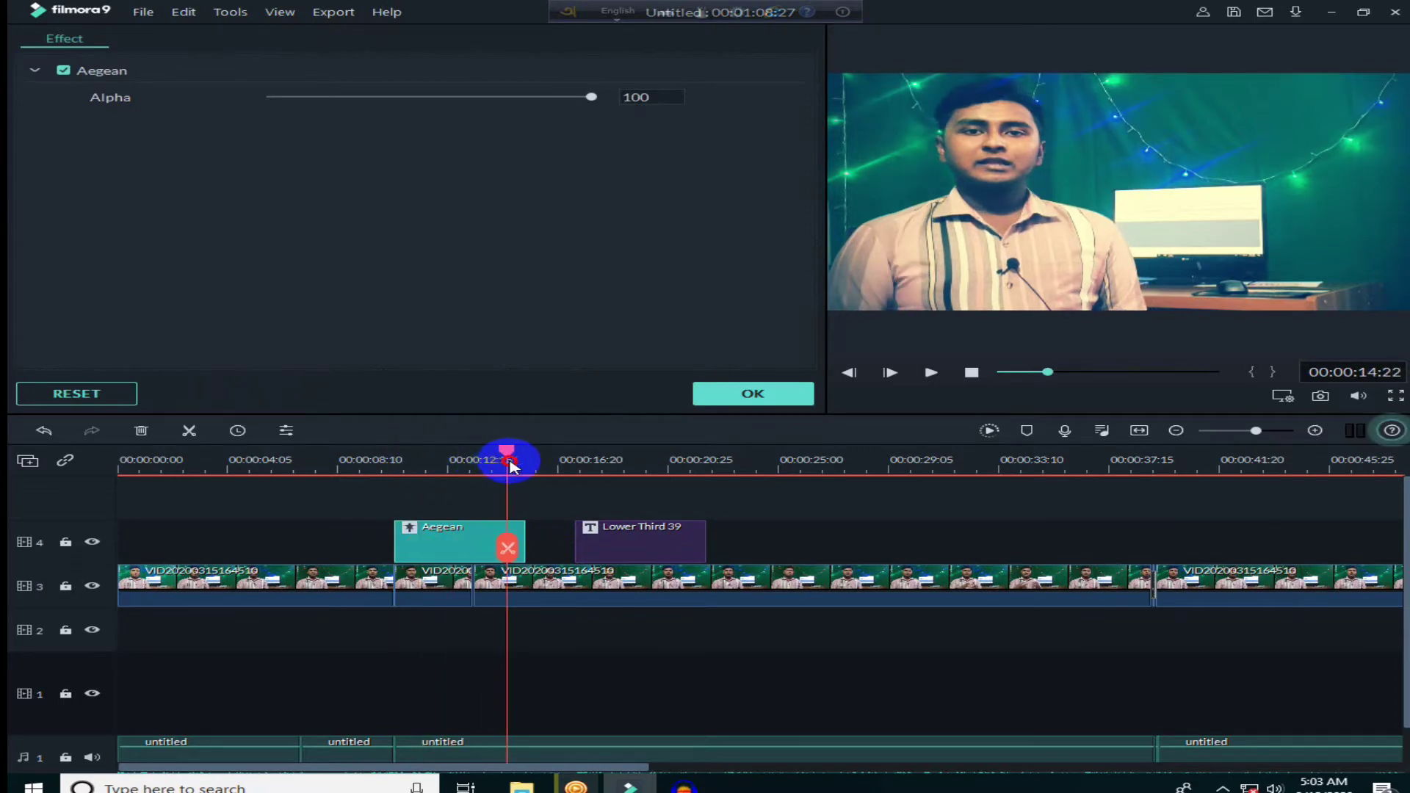
{"action": "left_click", "coordinate": [753, 394]}
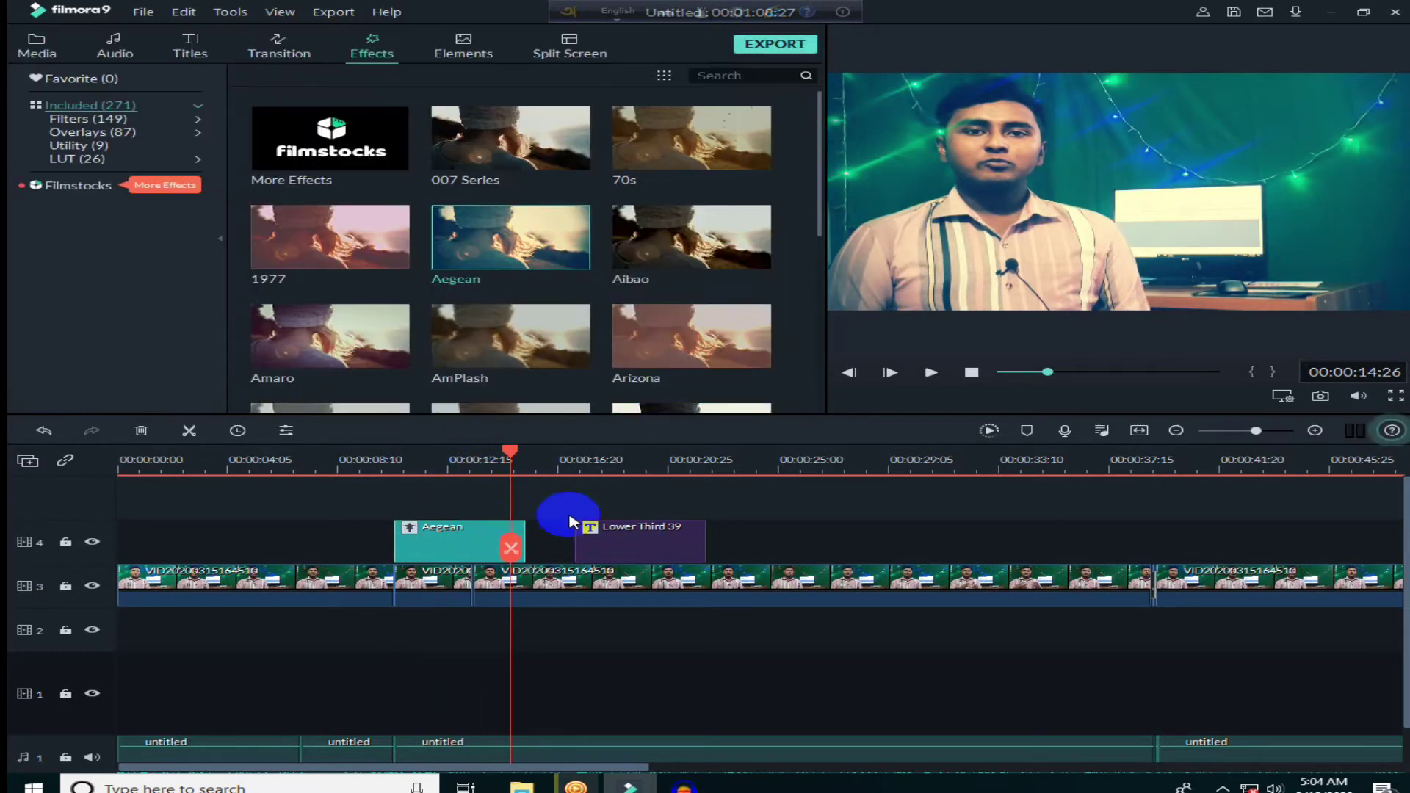
Shorten the Aegean filter to end with the short split segment and play it from 00:00:08:23
{"action": "left_click_drag", "start_coordinate": [525, 531], "coordinate": [474, 530]}
{"action": "left_click_drag", "start_coordinate": [510, 451], "coordinate": [367, 481]}
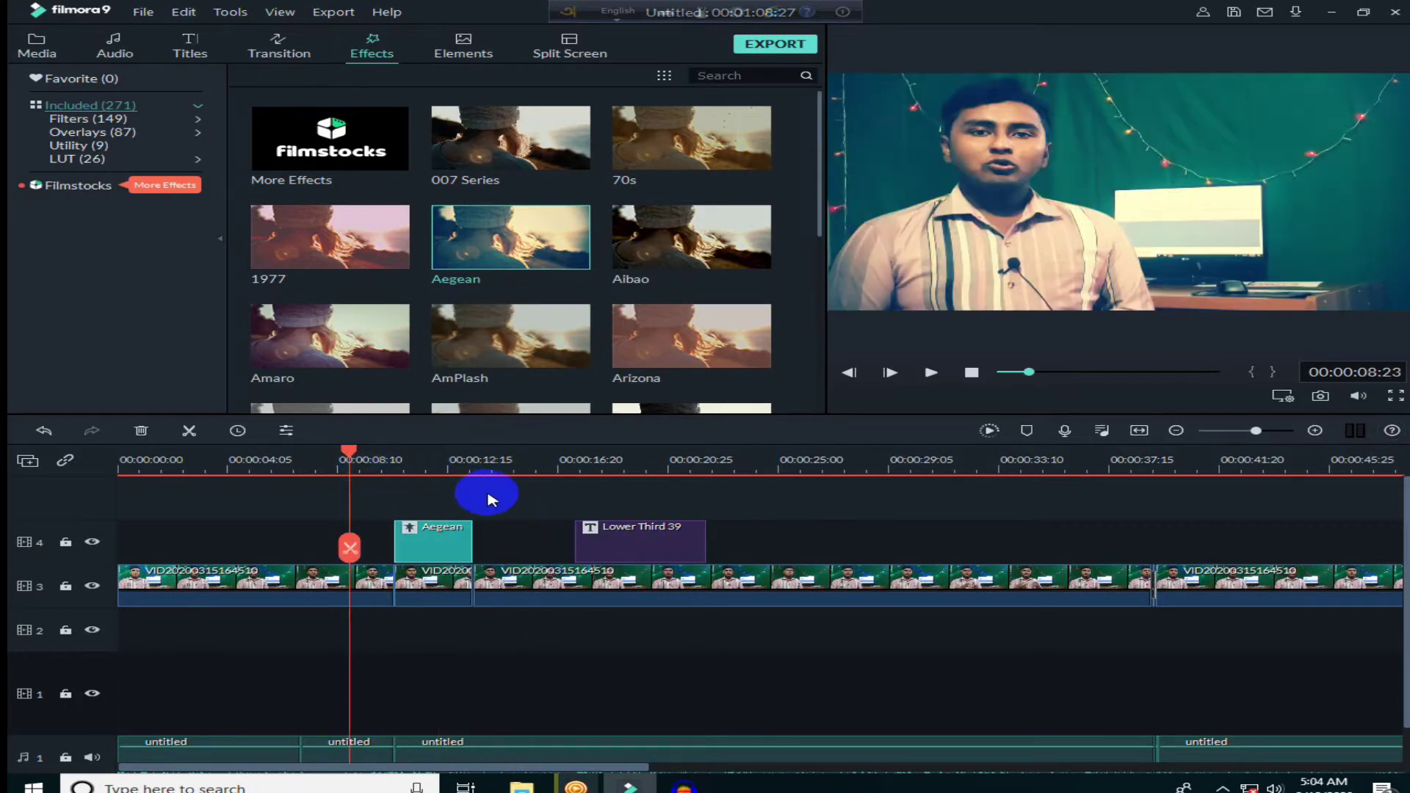
{"action": "key", "text": "space"}
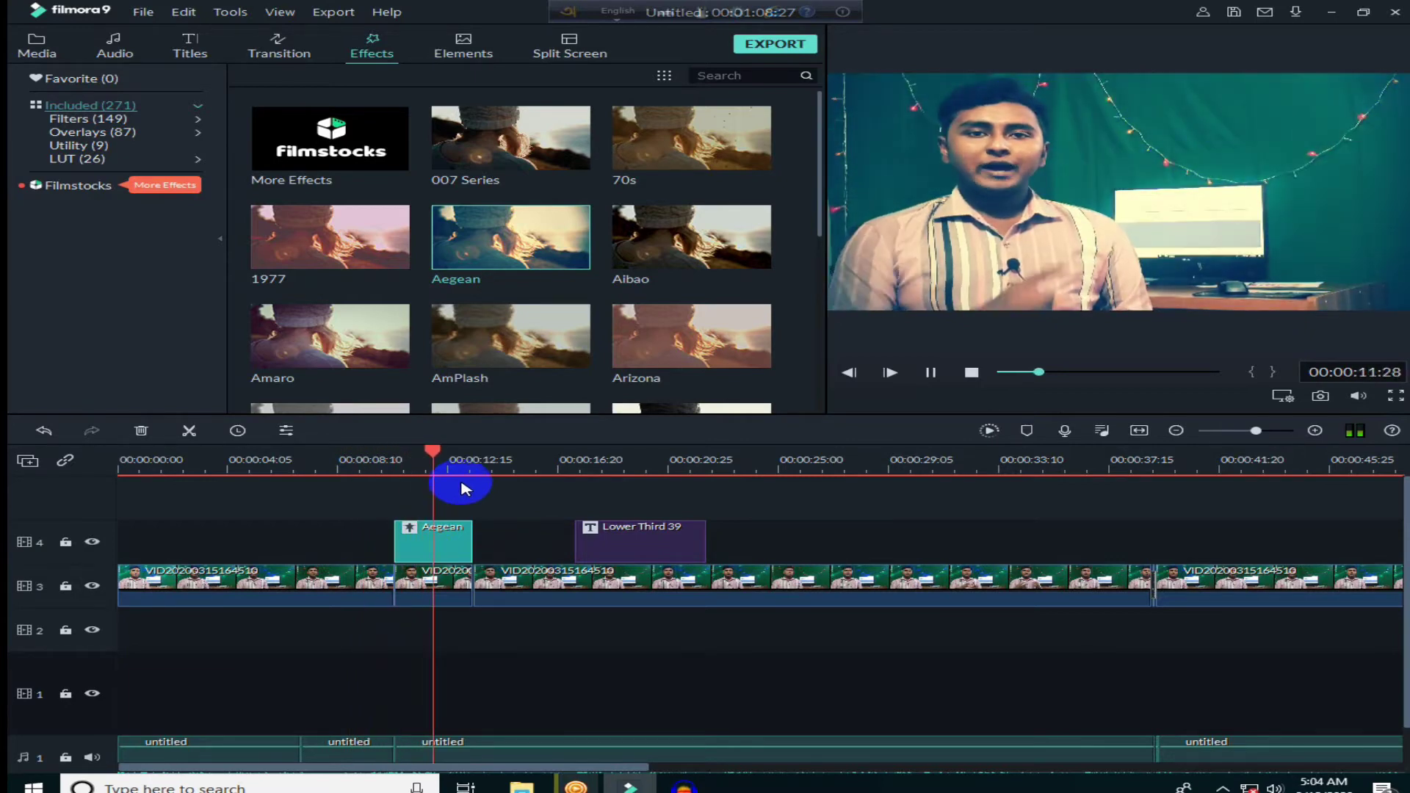
{"action": "key", "text": "space"}
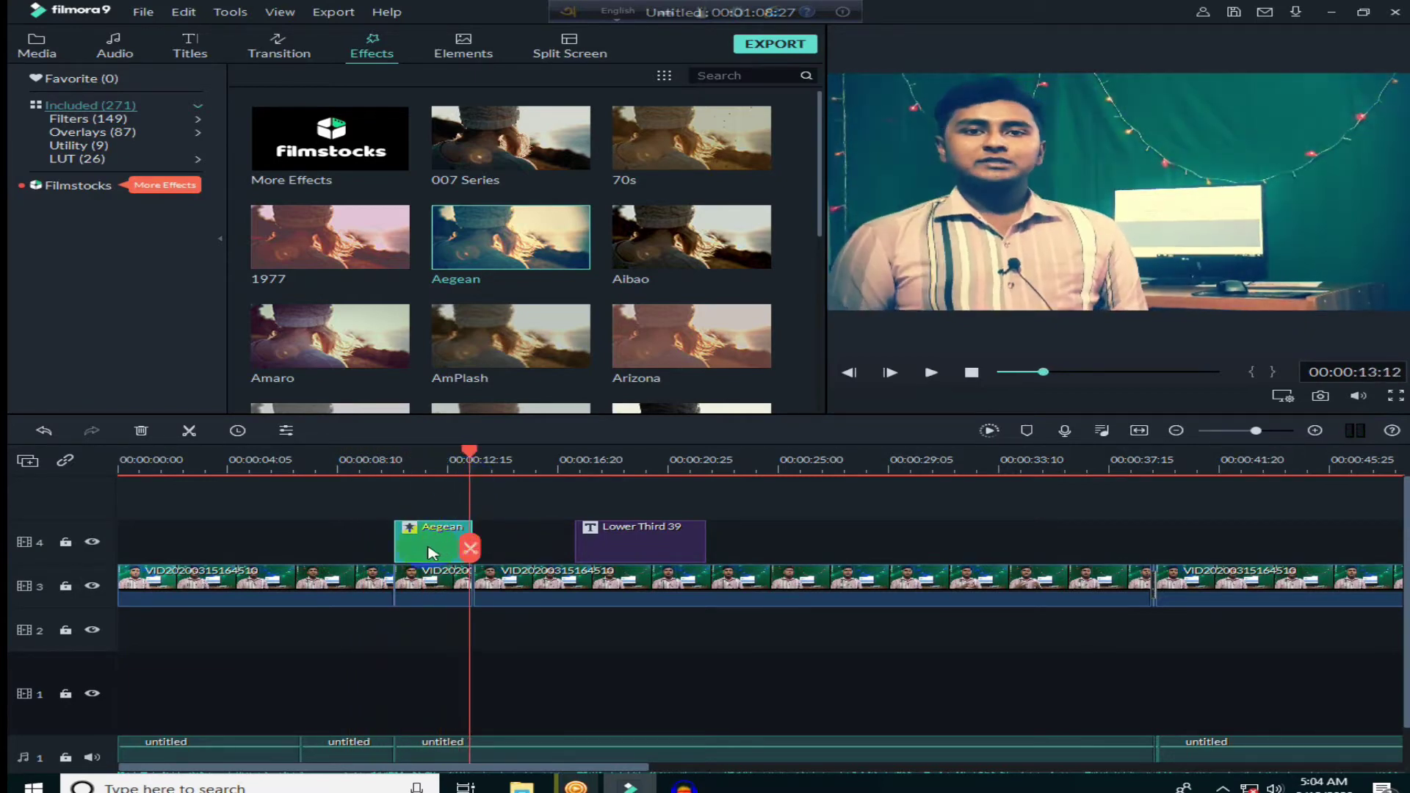
Delete the Aegean filter, and undo the recent edits back to before the video clip was split
{"action": "key", "text": "Delete"}
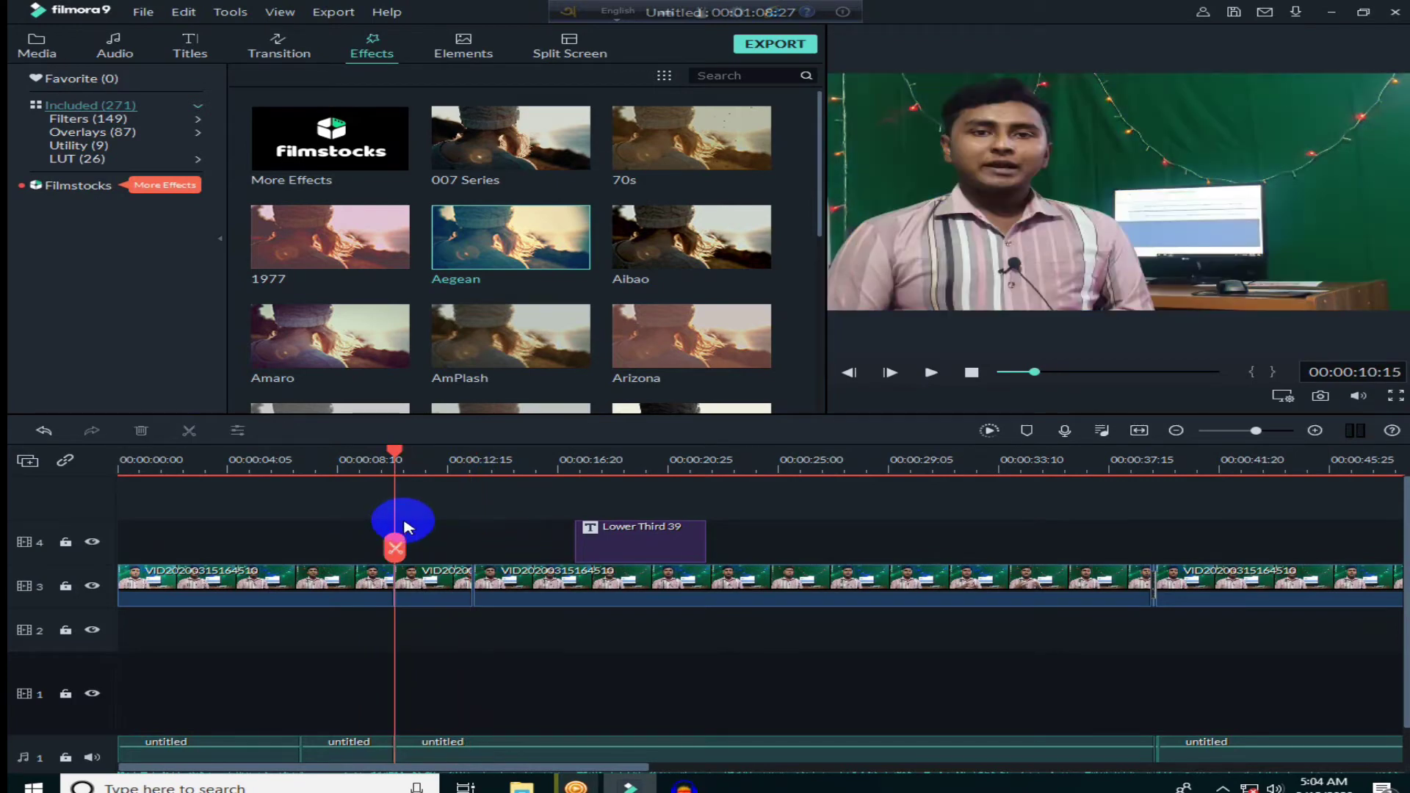
{"action": "key", "text": "ctrl+z"}
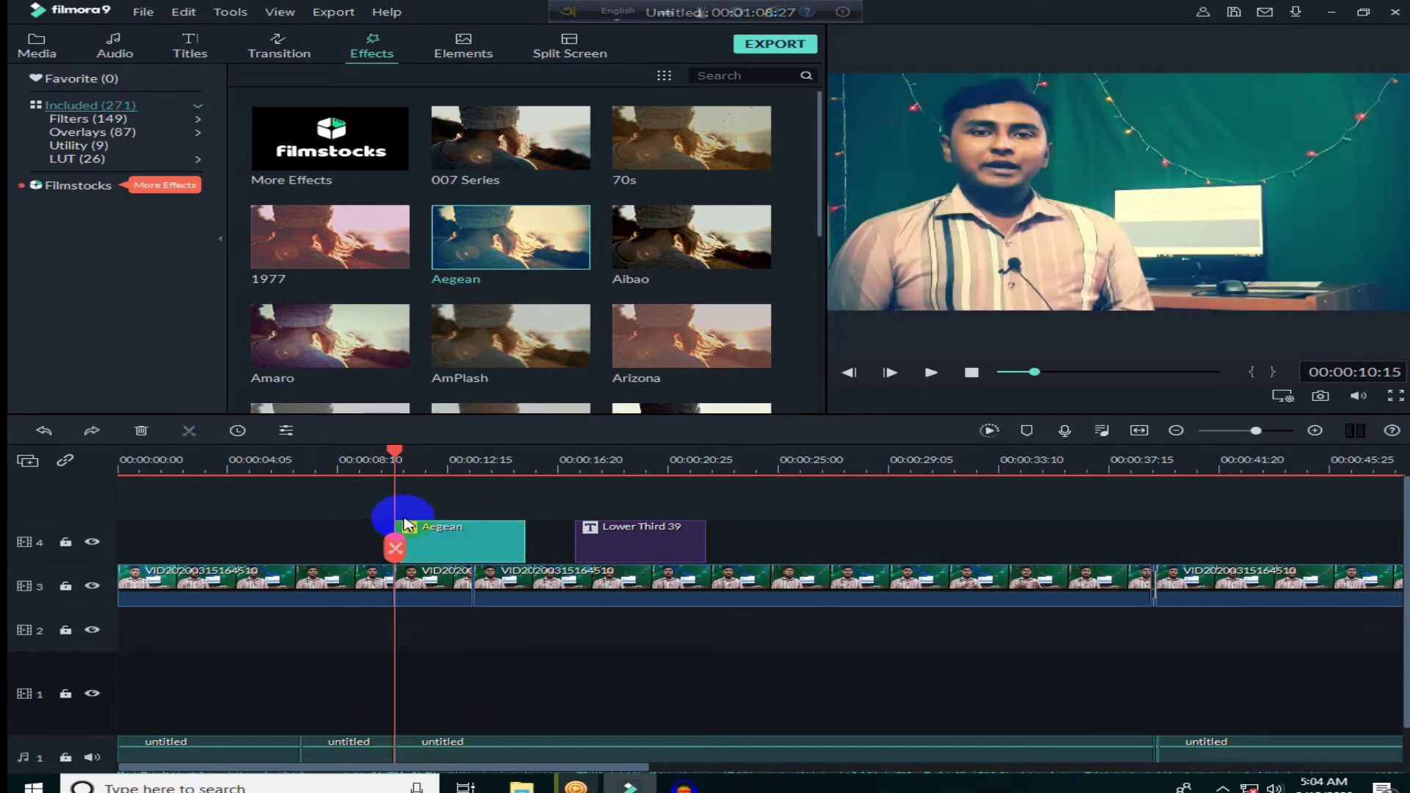
{"action": "key", "text": "ctrl+z"}
{"action": "key", "text": "ctrl+z"}
{"action": "key", "text": "ctrl+z"}
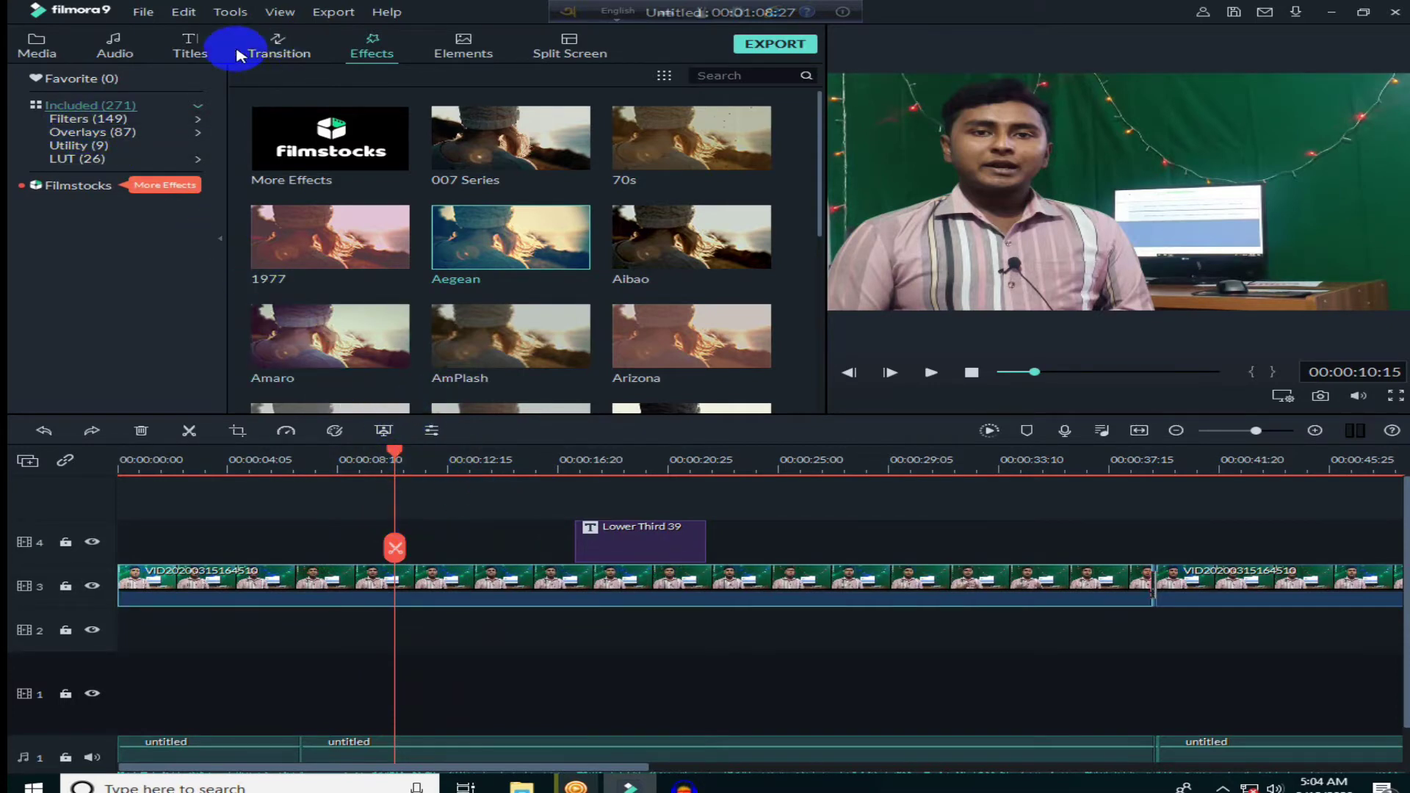
Look through the Openers, Titles and Lower 3rds presets in the titles library
{"action": "left_click", "coordinate": [190, 46]}
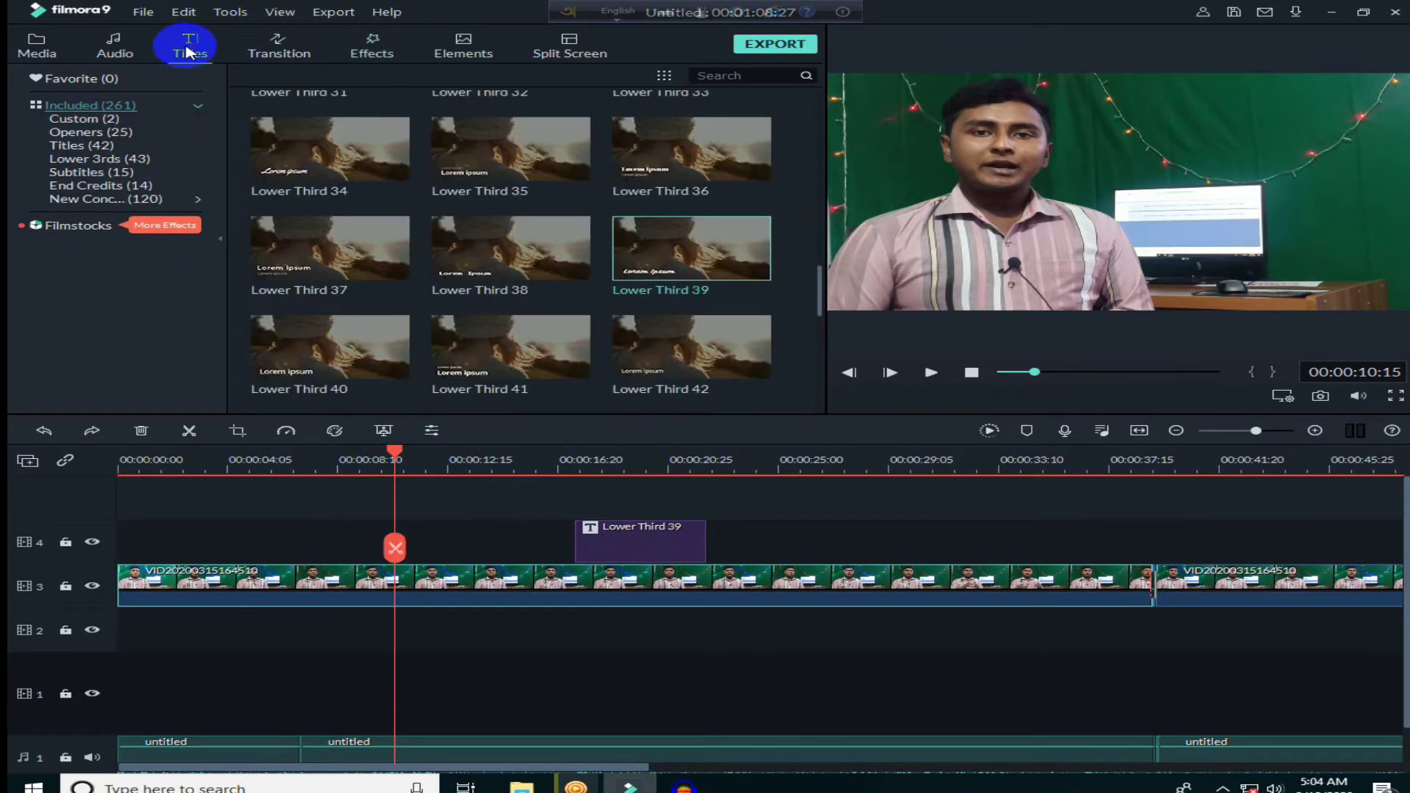
{"action": "left_click", "coordinate": [100, 134]}
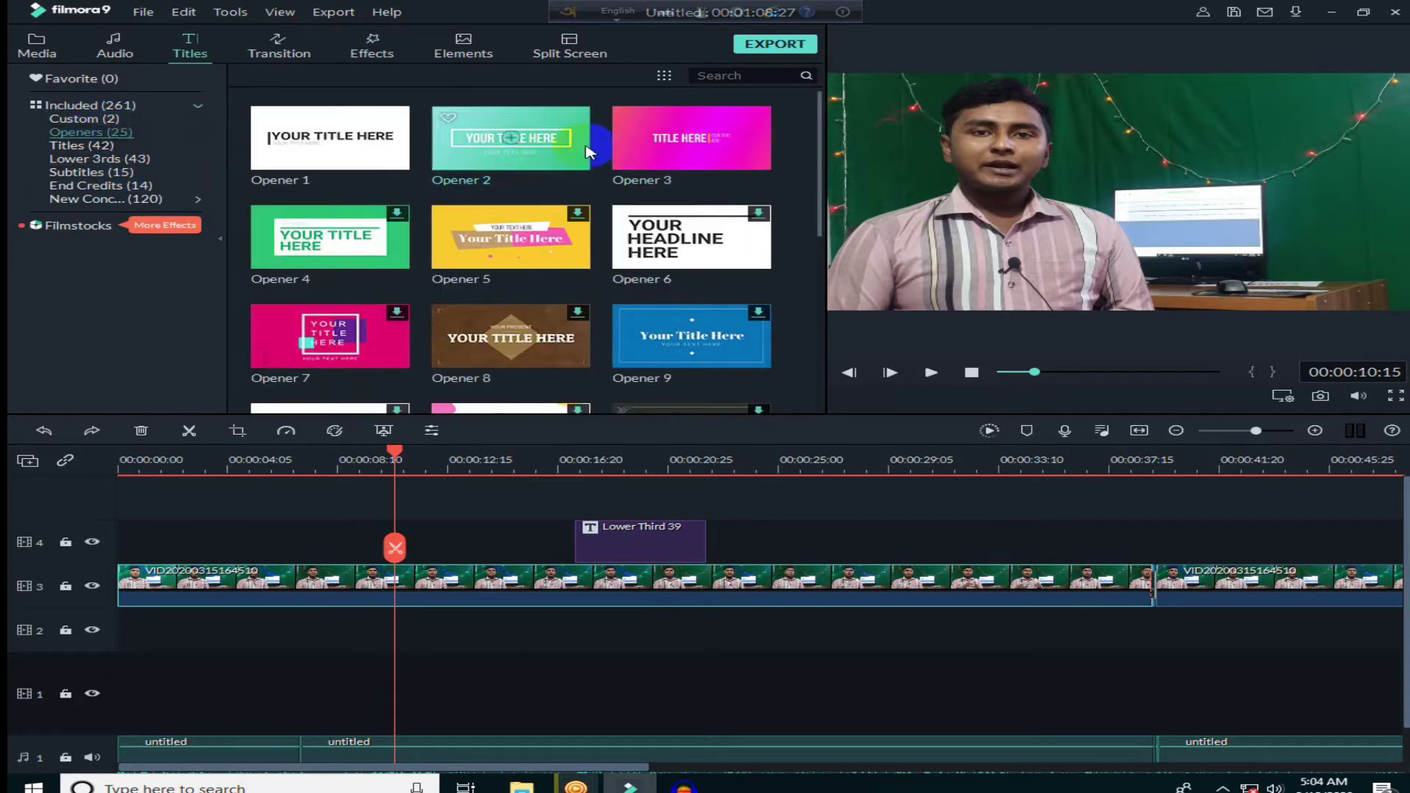
{"action": "scroll", "coordinate": [522, 272], "scroll_direction": "down", "scroll_amount": 6}
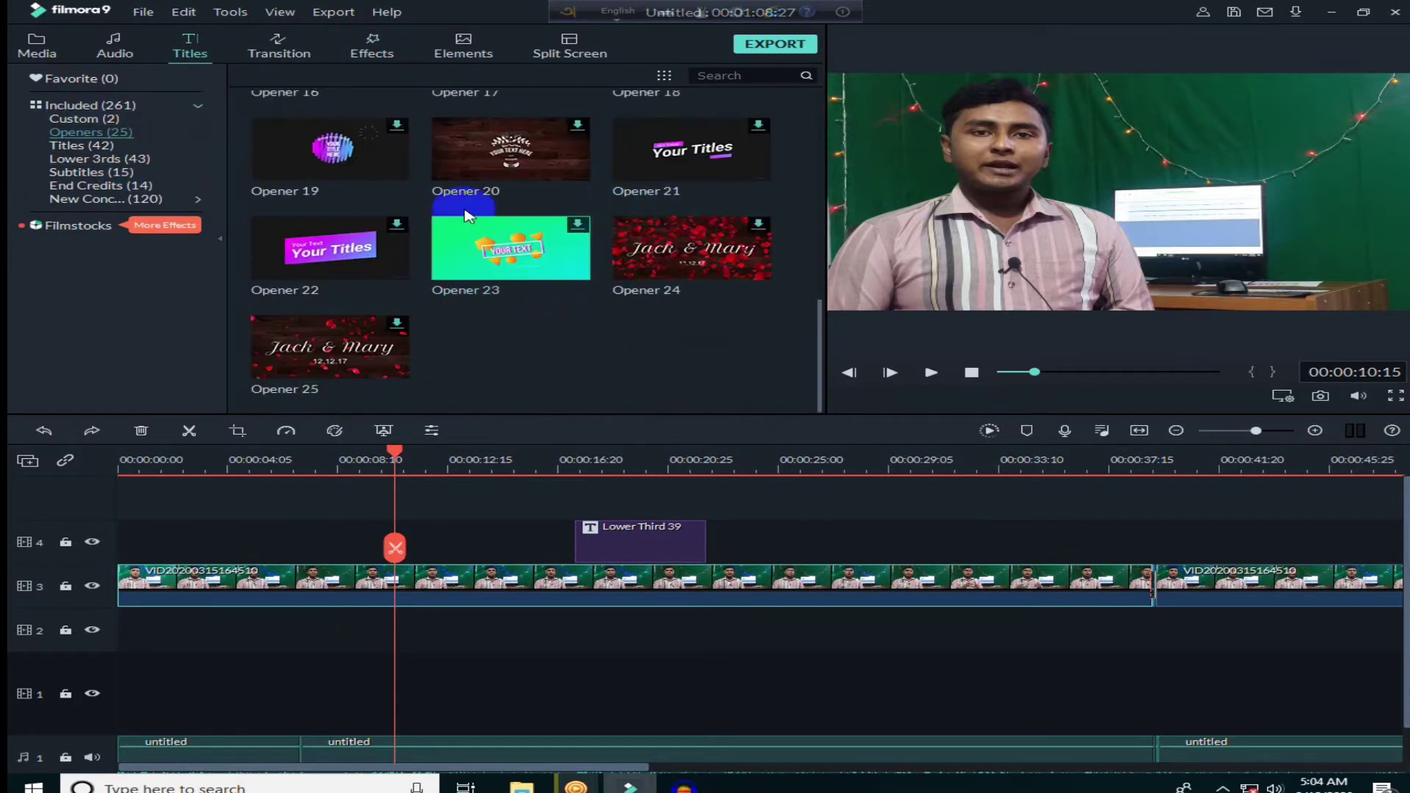
{"action": "scroll", "coordinate": [467, 215], "scroll_direction": "up", "scroll_amount": 3}
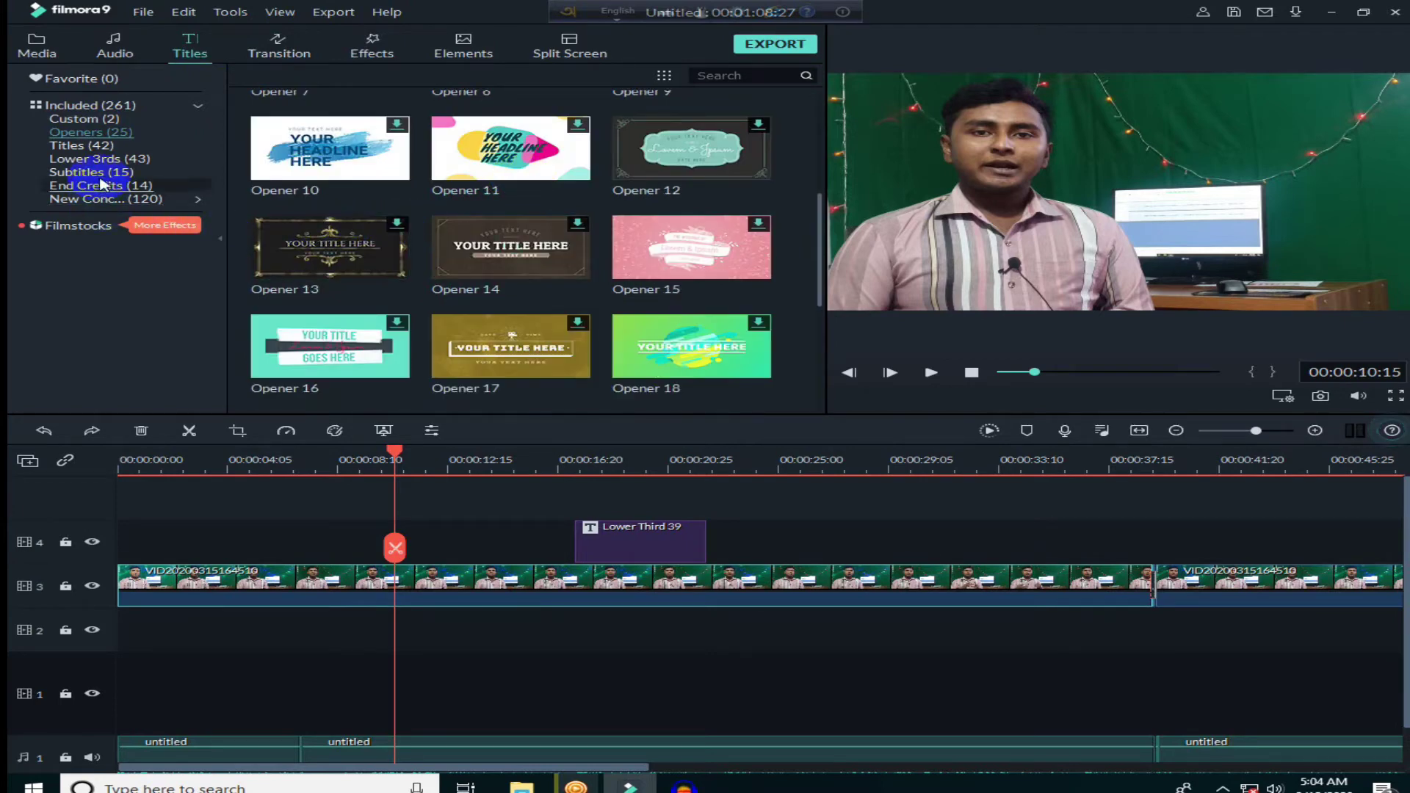
{"action": "left_click", "coordinate": [81, 146]}
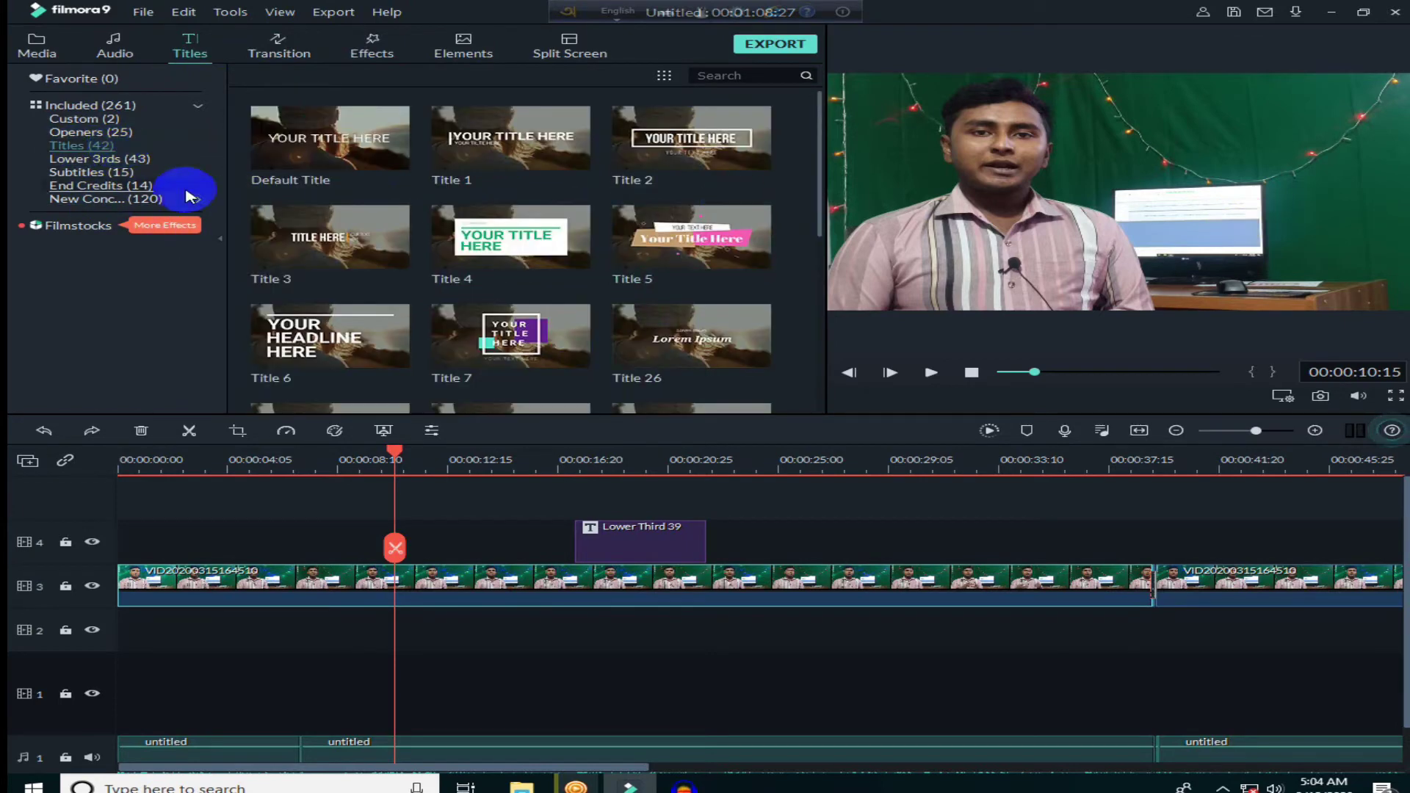
{"action": "left_click", "coordinate": [125, 158]}
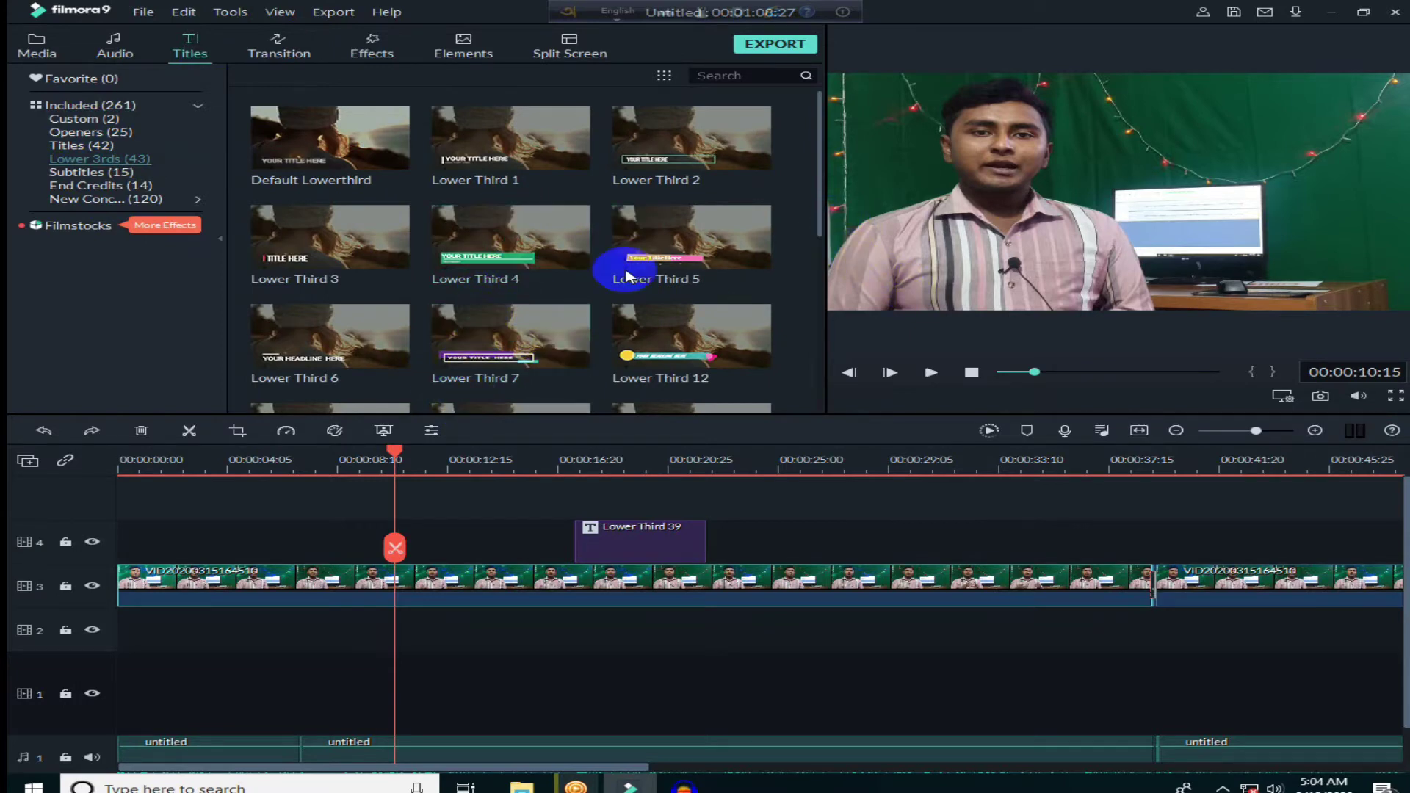
{"action": "scroll", "coordinate": [645, 276], "scroll_direction": "down", "scroll_amount": 5}
{"action": "scroll", "coordinate": [448, 293], "scroll_direction": "up", "scroll_amount": 4}
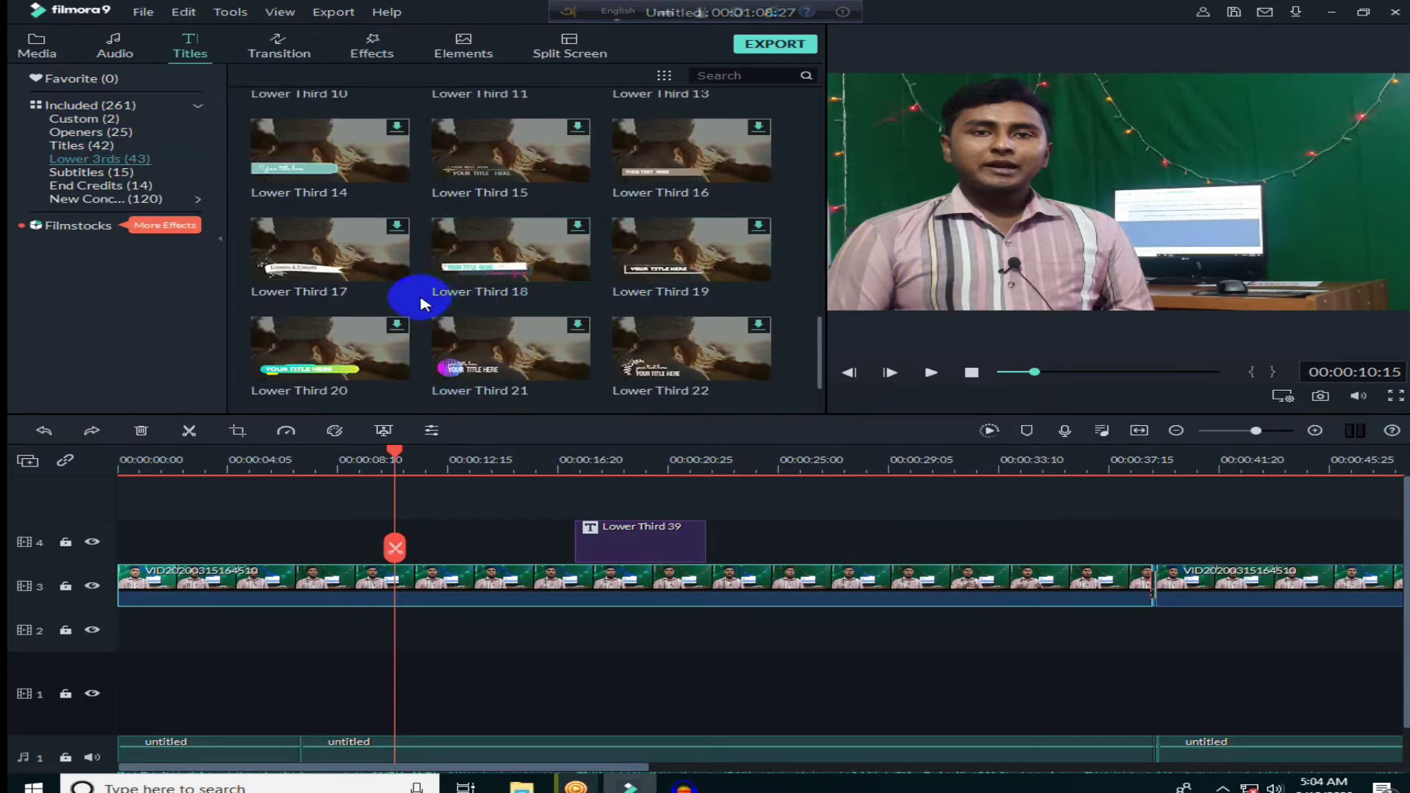
{"action": "scroll", "coordinate": [316, 346], "scroll_direction": "down", "scroll_amount": 2}
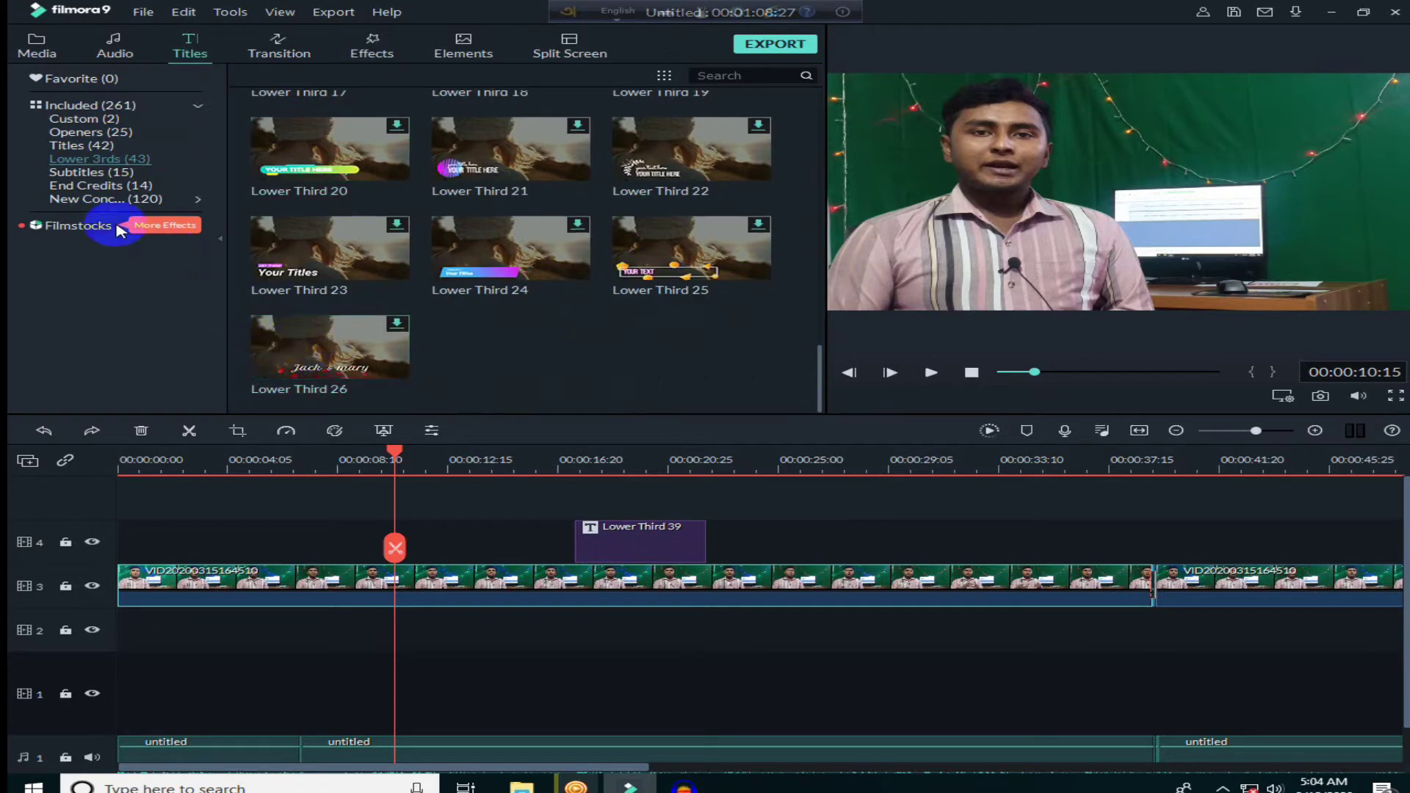
Add the Subtitle 2 preset at 00:00:10:15 and move it to track 4 above the video, before Lower Third 39
{"action": "left_click", "coordinate": [88, 176]}
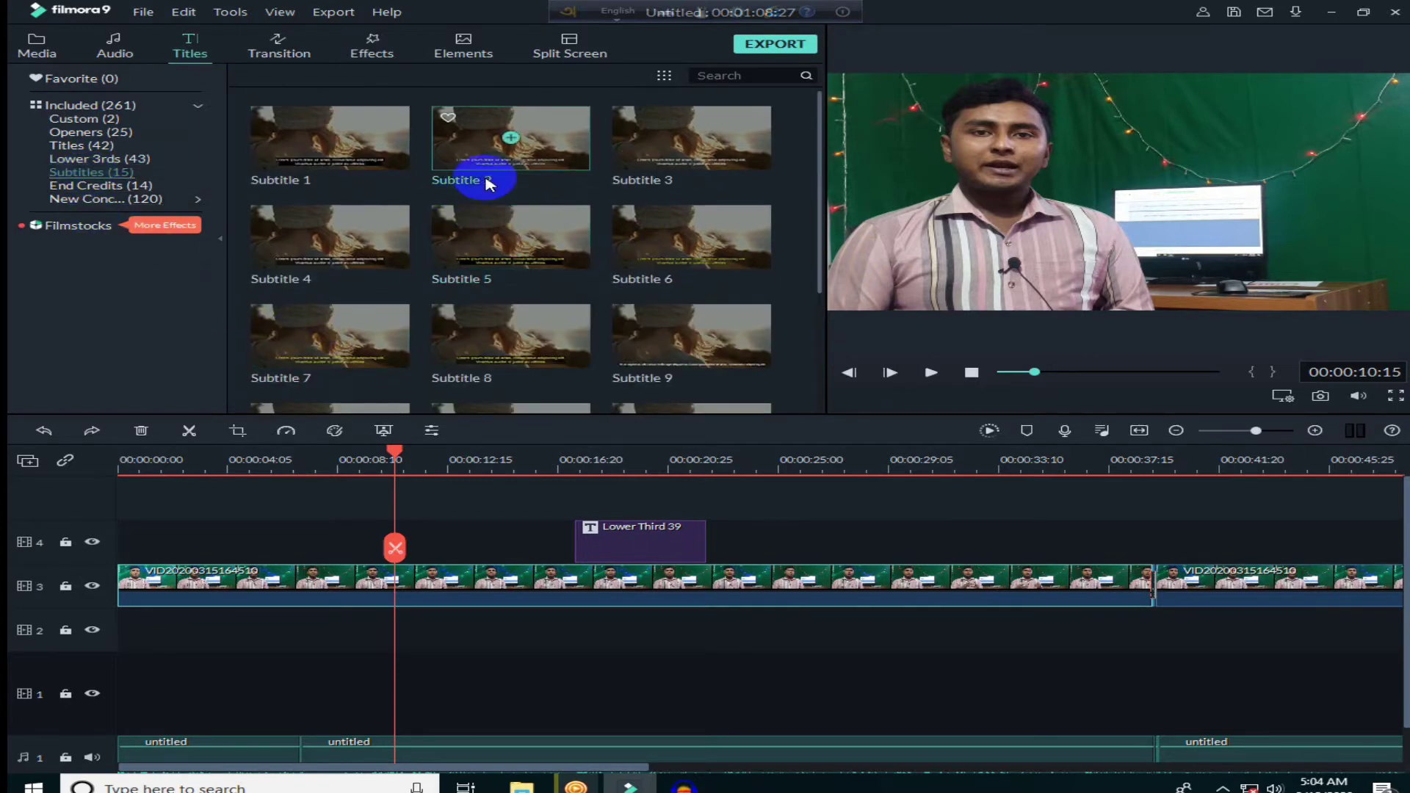
{"action": "left_click", "coordinate": [526, 150]}
{"action": "left_click", "coordinate": [514, 141]}
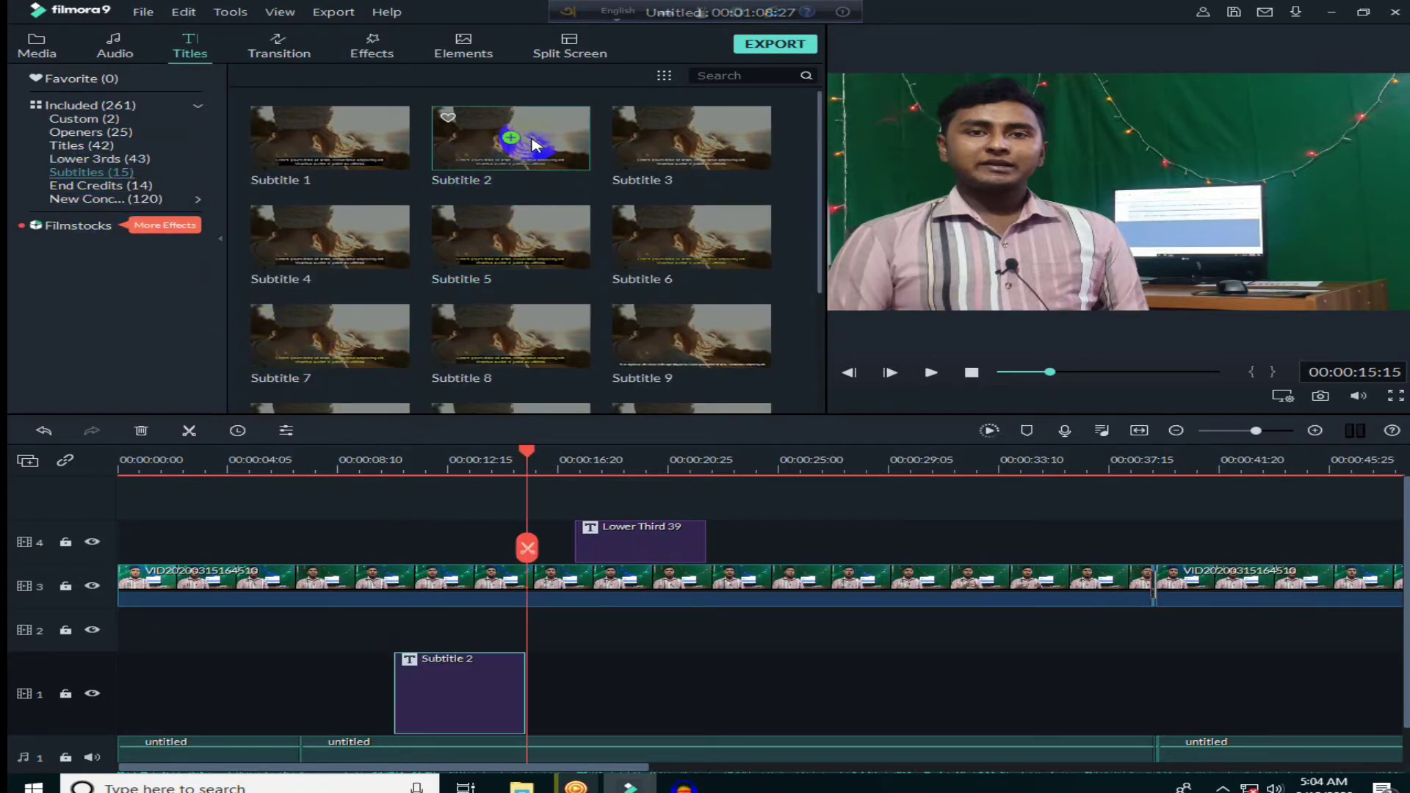
{"action": "left_click_drag", "start_coordinate": [481, 676], "coordinate": [473, 539]}
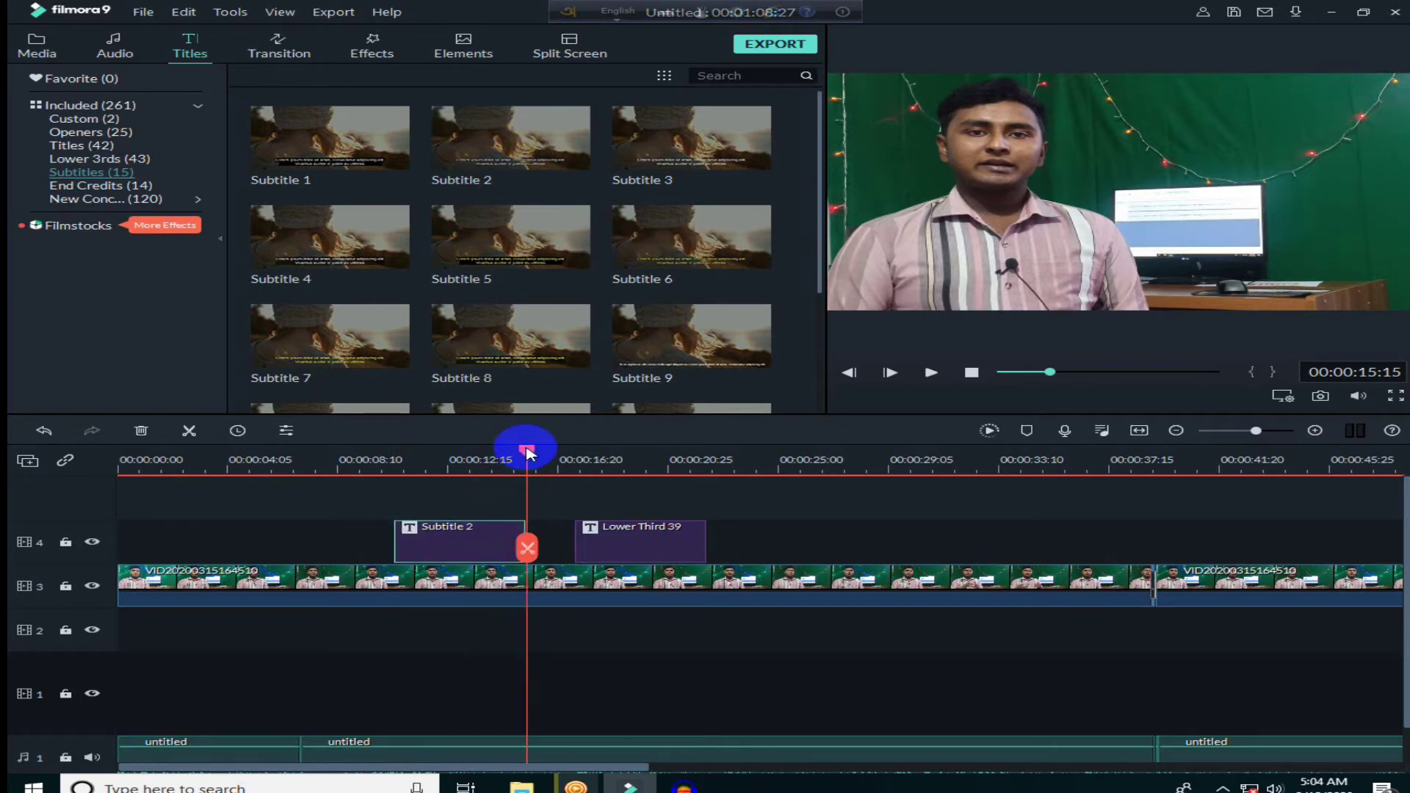
Scrub through Subtitle 2 to 00:00:13:12 and append ":CXBVXGE" to its second text line
{"action": "left_click_drag", "start_coordinate": [528, 453], "coordinate": [409, 468]}
{"action": "left_click_drag", "start_coordinate": [428, 469], "coordinate": [474, 476]}
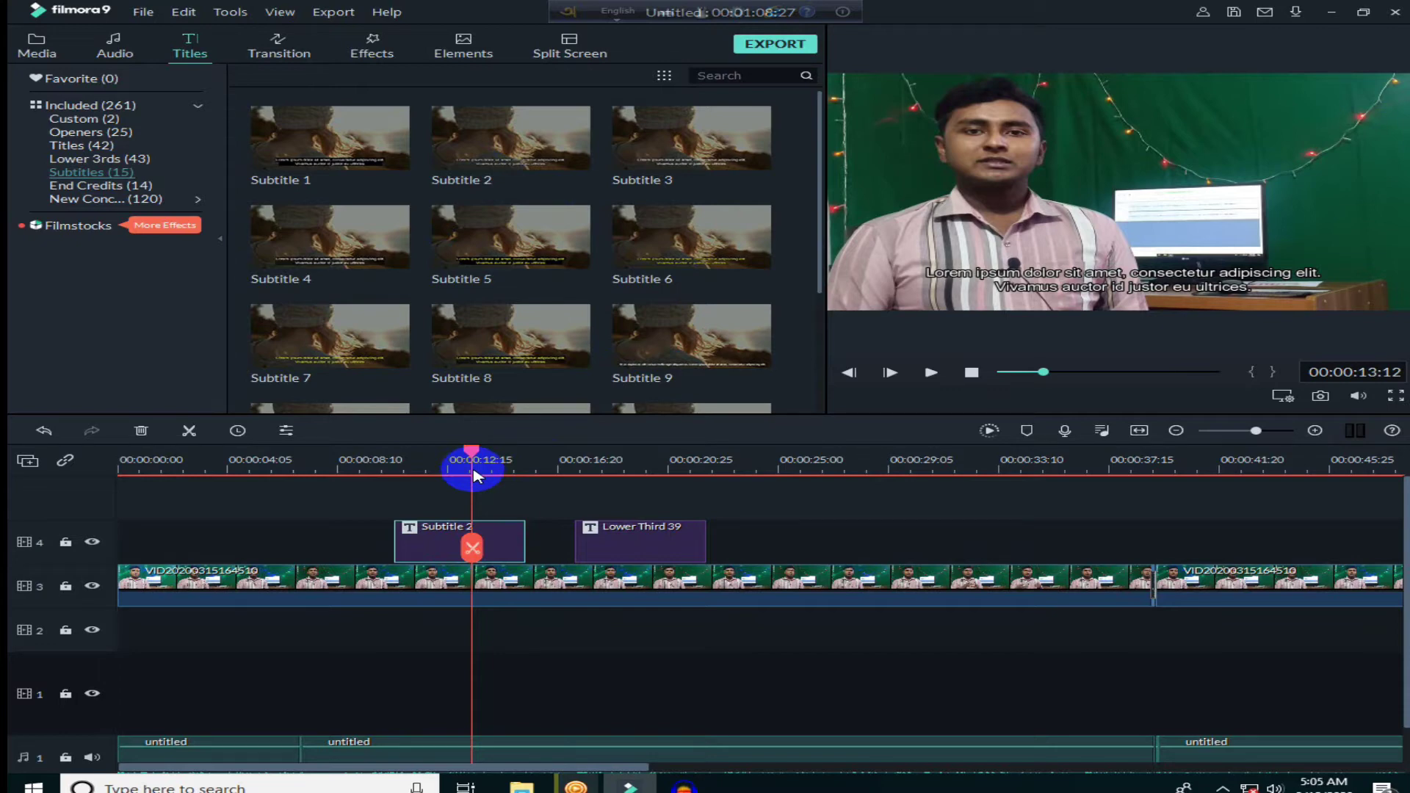
{"action": "left_click", "coordinate": [523, 514]}
{"action": "double_click", "coordinate": [515, 534]}
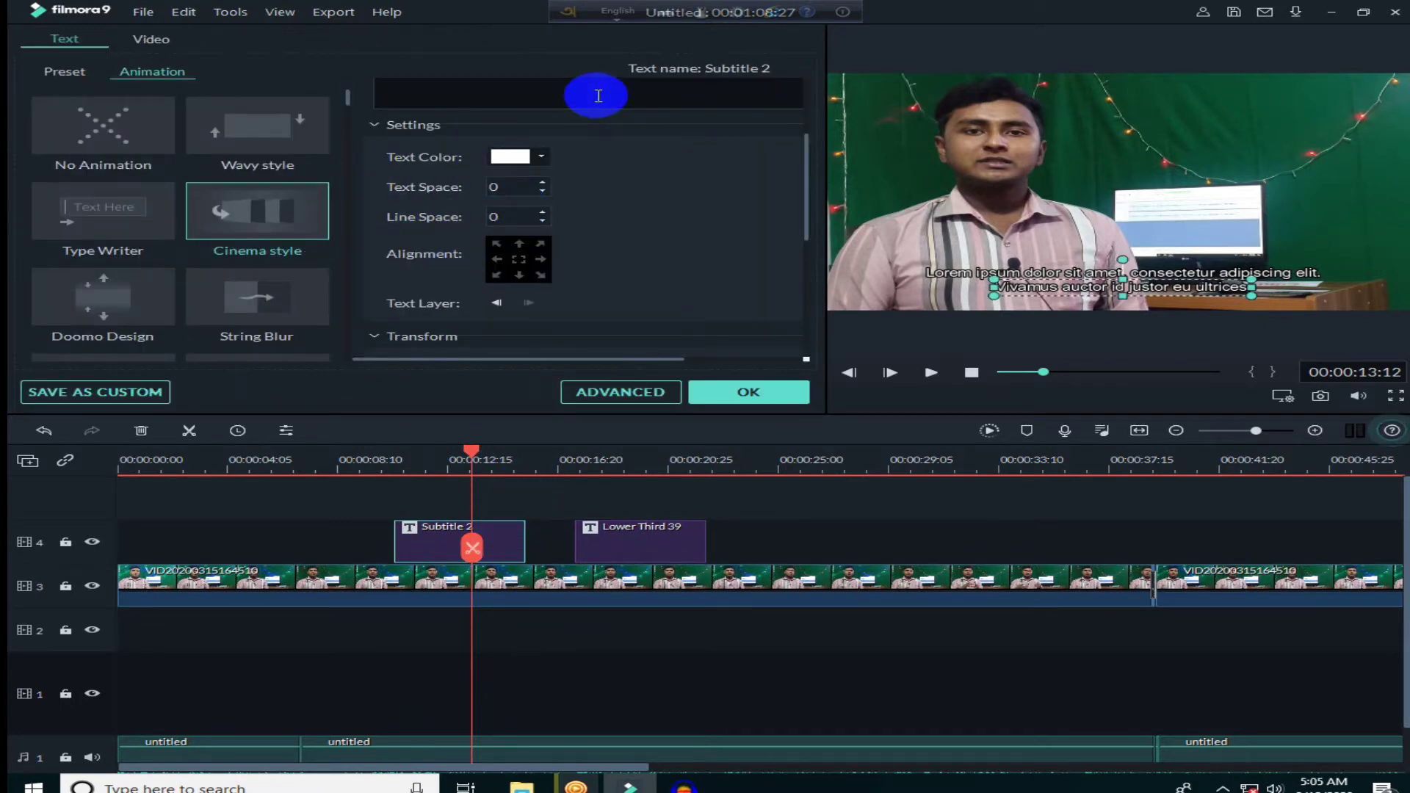
{"action": "type", "text": ":CXBVXGE"}
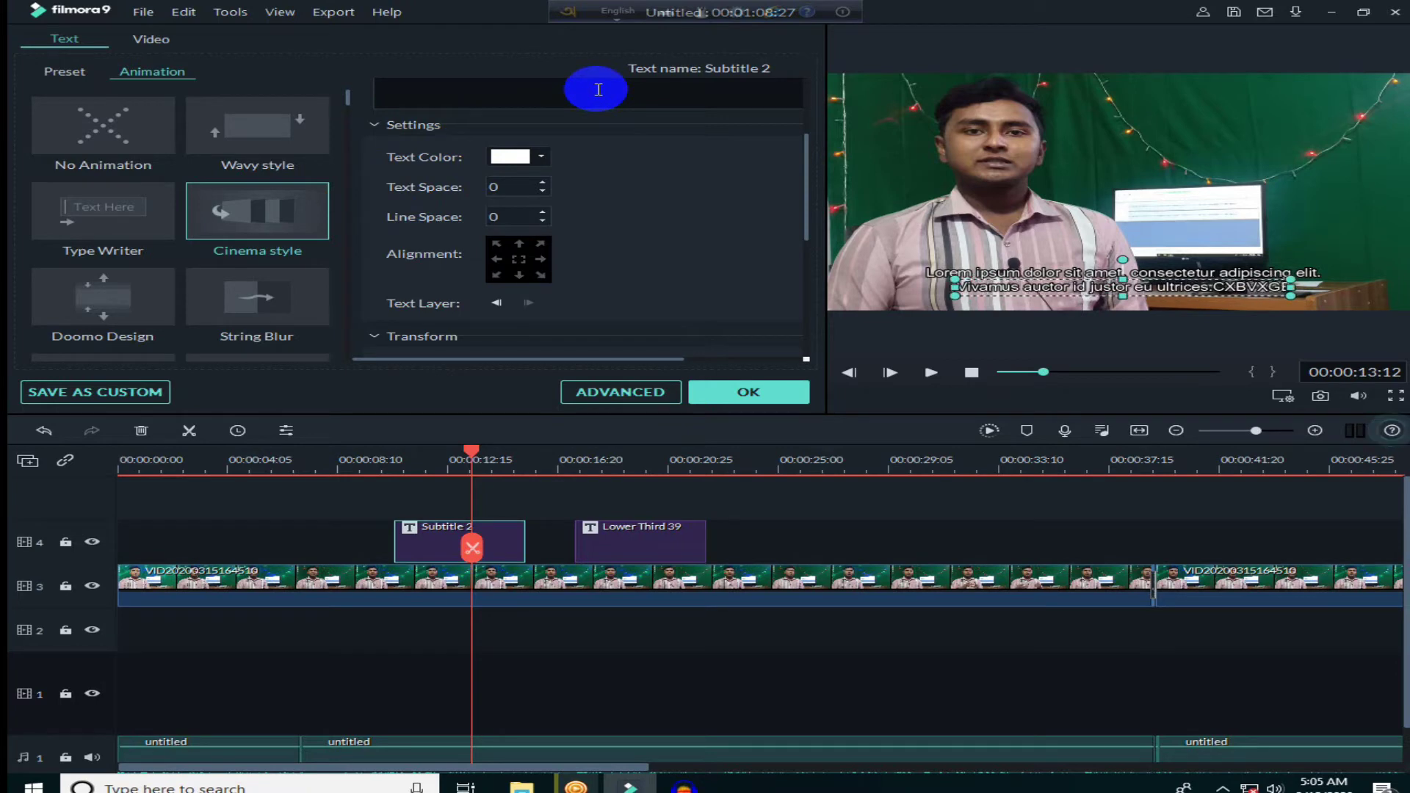
Erase the appended characters and the last letters of "ultrices" from the second line of Subtitle 2
{"action": "key", "text": "BackSpace"}
{"action": "key", "text": "BackSpace"}
{"action": "key", "text": "BackSpace"}
{"action": "key", "text": "BackSpace"}
{"action": "key", "text": "BackSpace"}
{"action": "key", "text": "BackSpace"}
{"action": "key", "text": "BackSpace"}
{"action": "key", "text": "BackSpace"}
{"action": "key", "text": "BackSpace"}
{"action": "key", "text": "BackSpace"}
{"action": "key", "text": "BackSpace"}
{"action": "key", "text": "BackSpace"}
{"action": "key", "text": "BackSpace"}
{"action": "key", "text": "BackSpace"}
{"action": "key", "text": "BackSpace"}
{"action": "key", "text": "BackSpace"}
{"action": "key", "text": "BackSpace"}
{"action": "key", "text": "BackSpace"}
{"action": "key", "text": "BackSpace"}
{"action": "key", "text": "BackSpace"}
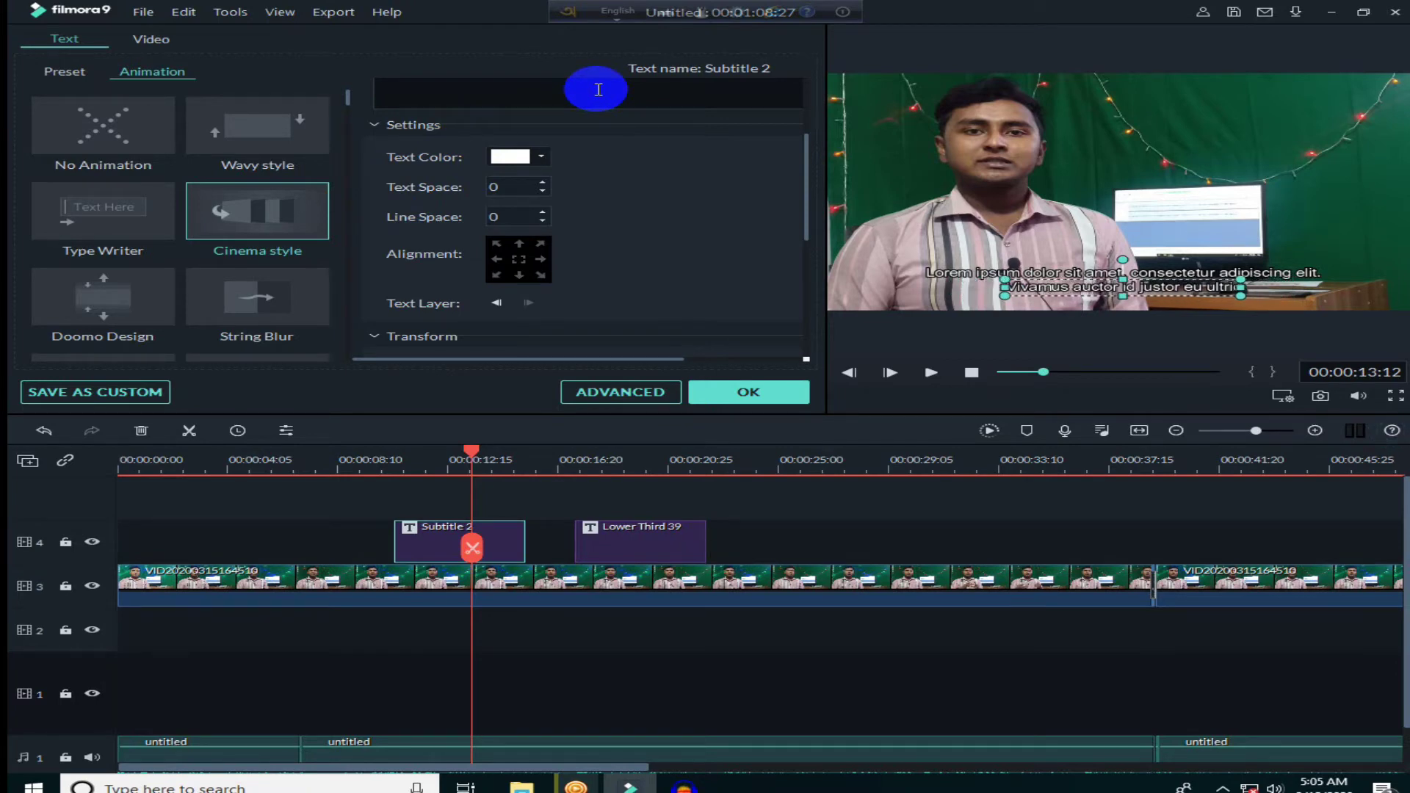
Delete the Subtitle 2 clip from track 4 and close the text editor
{"action": "right_click", "coordinate": [517, 552]}
{"action": "left_click", "coordinate": [558, 617]}
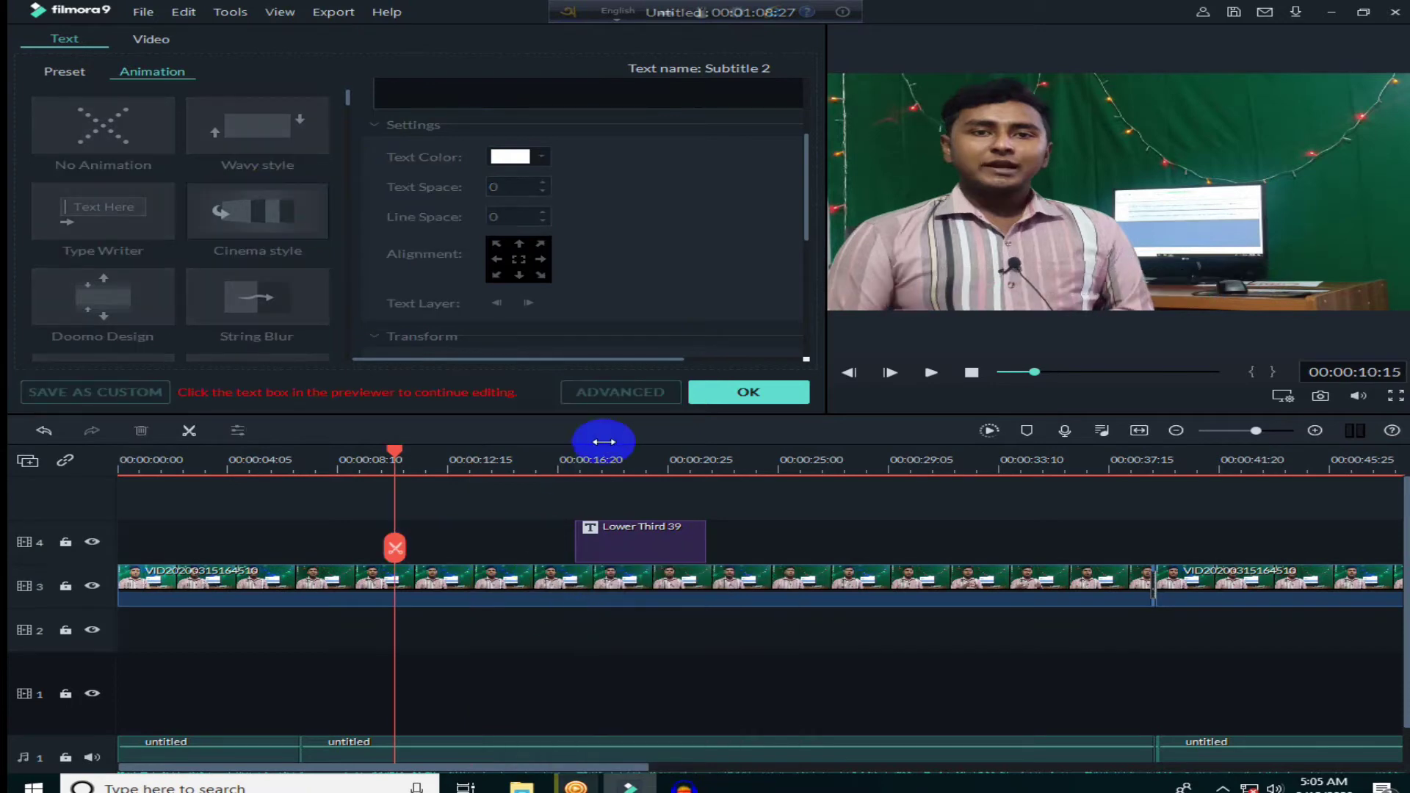
{"action": "left_click", "coordinate": [716, 392]}
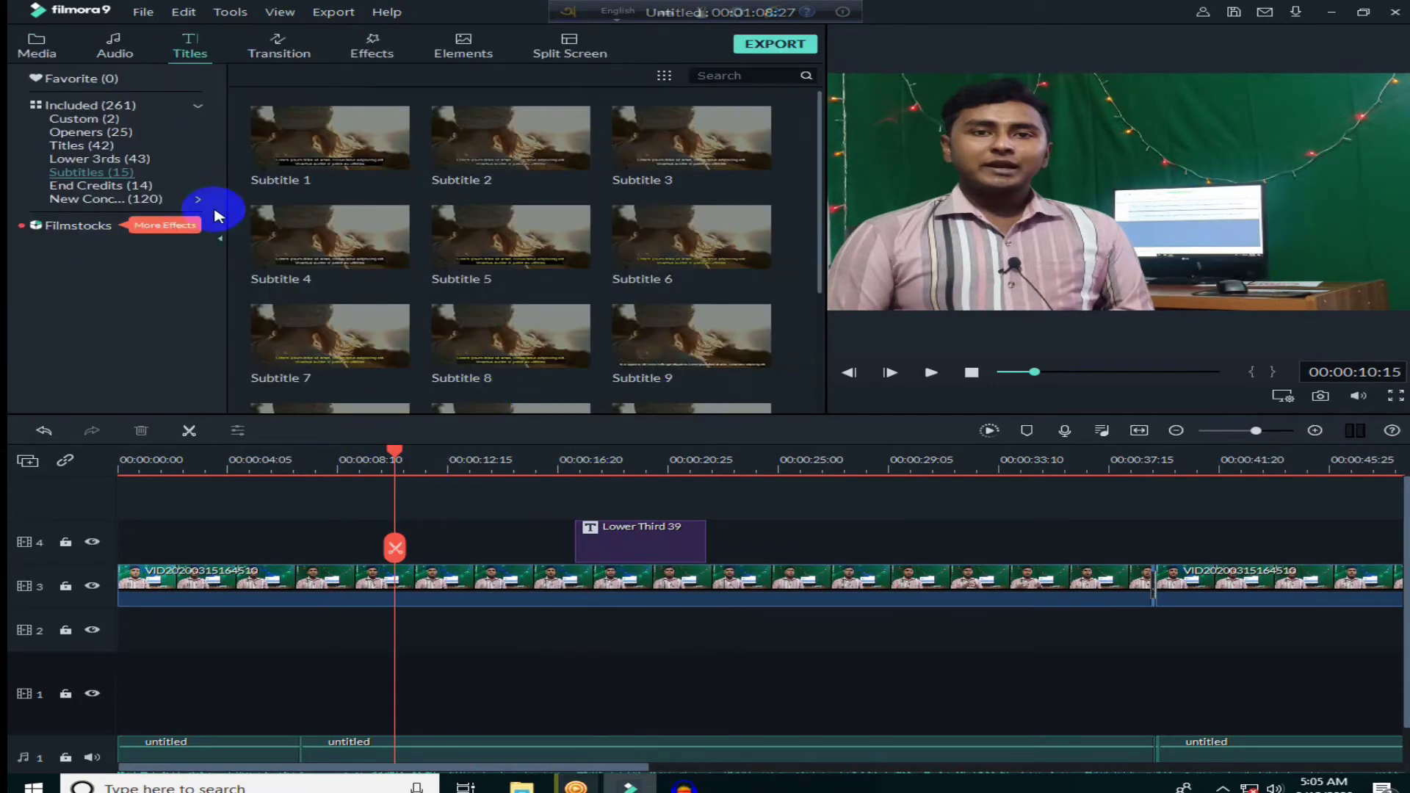
Add the Credit 8 end-credits preset at 00:01:01:28, where the video ends, keeping a single copy on track 1
{"action": "left_click", "coordinate": [103, 185]}
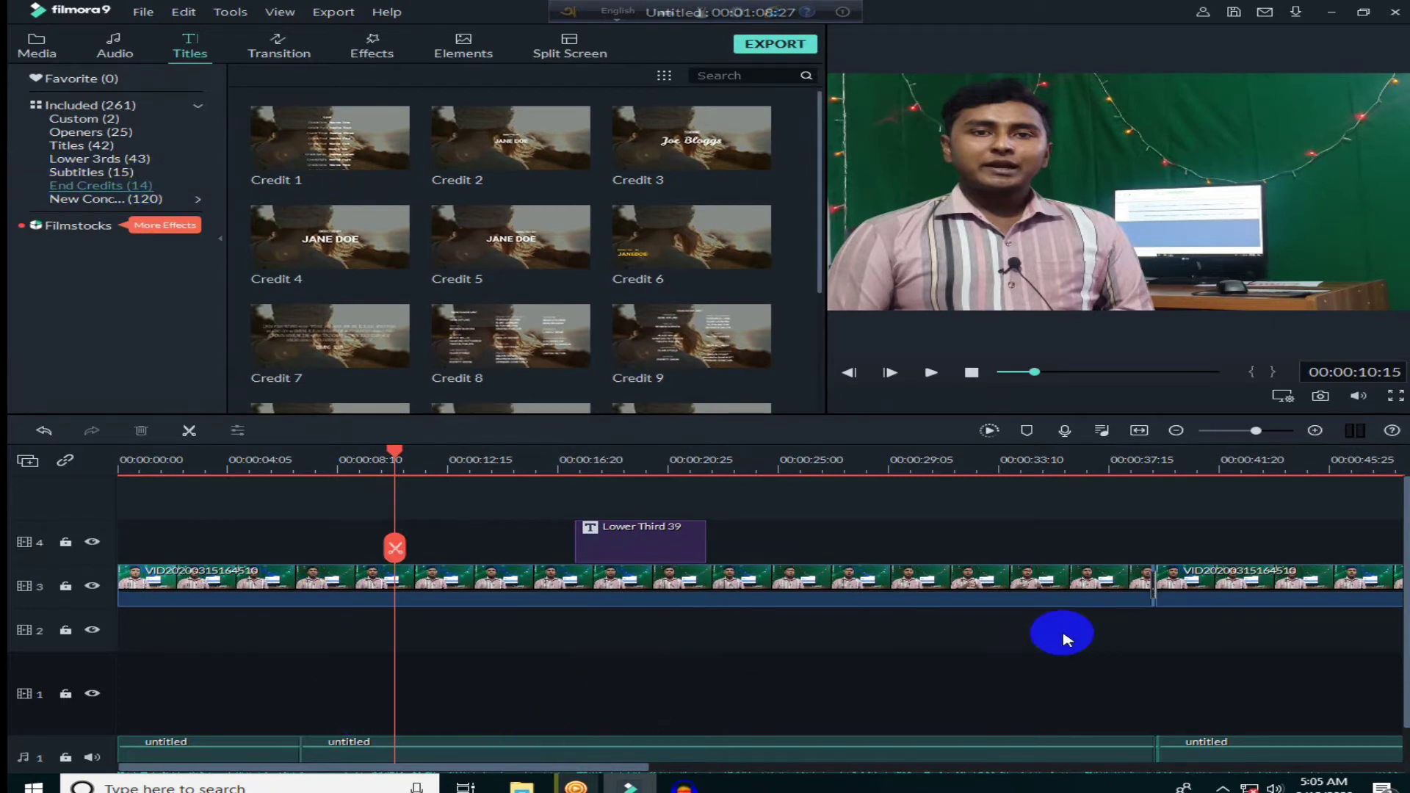
{"action": "left_click_drag", "start_coordinate": [591, 767], "coordinate": [982, 766]}
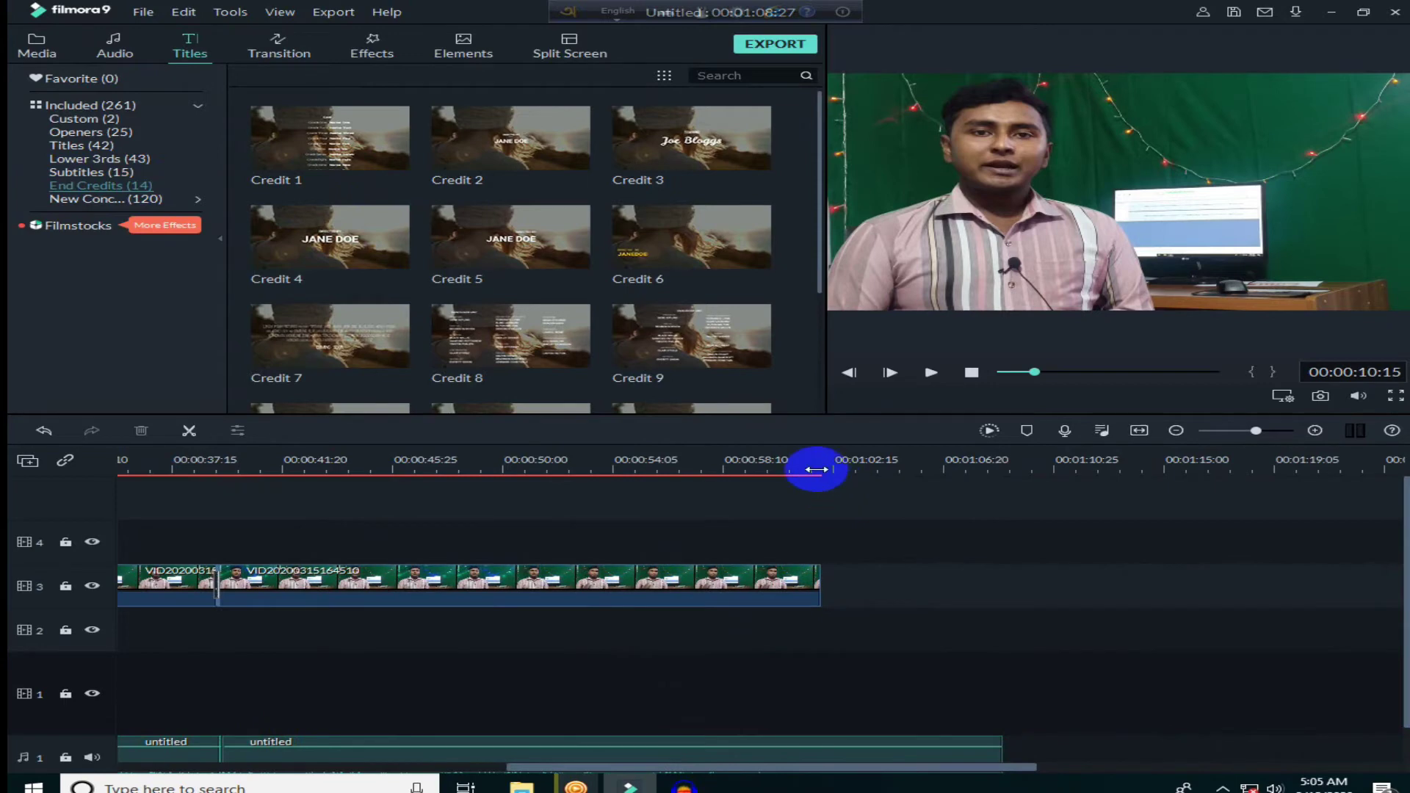
{"action": "left_click", "coordinate": [821, 478]}
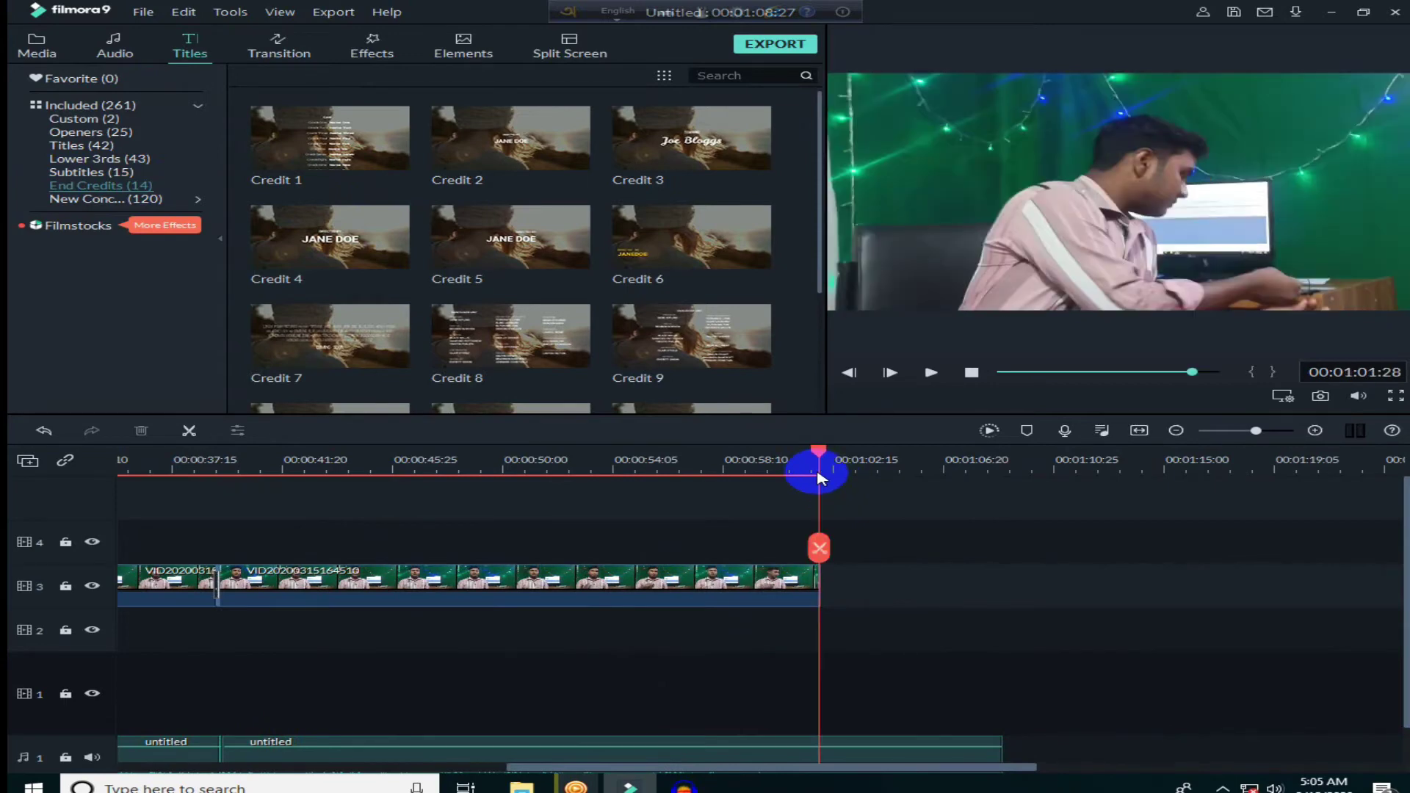
{"action": "left_click", "coordinate": [527, 344]}
{"action": "double_click", "coordinate": [512, 336]}
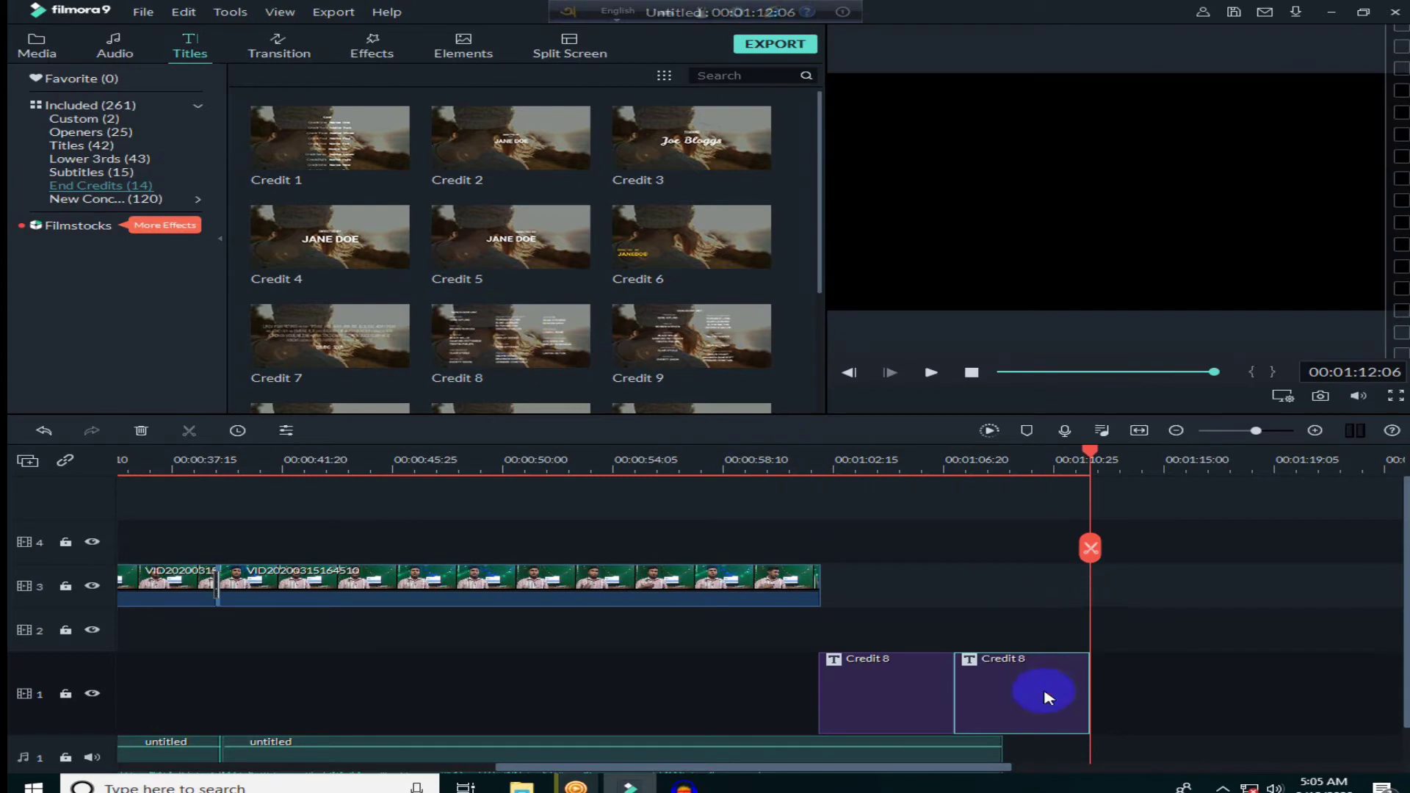
{"action": "key", "text": "Delete"}
Play the Credit 8 title from the end of the video, and delete it from track 1
{"action": "left_click_drag", "start_coordinate": [952, 460], "coordinate": [821, 494]}
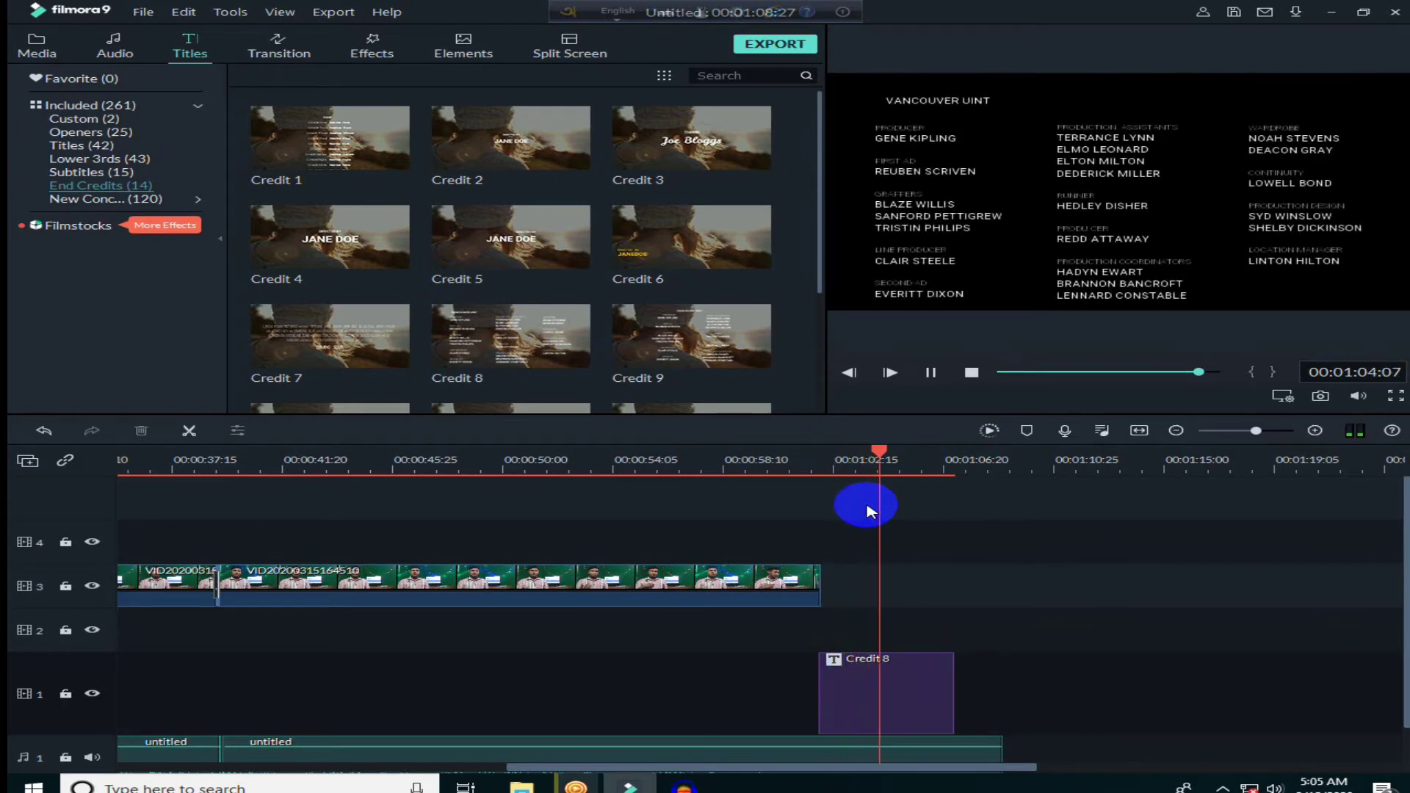
{"action": "left_click", "coordinate": [931, 373]}
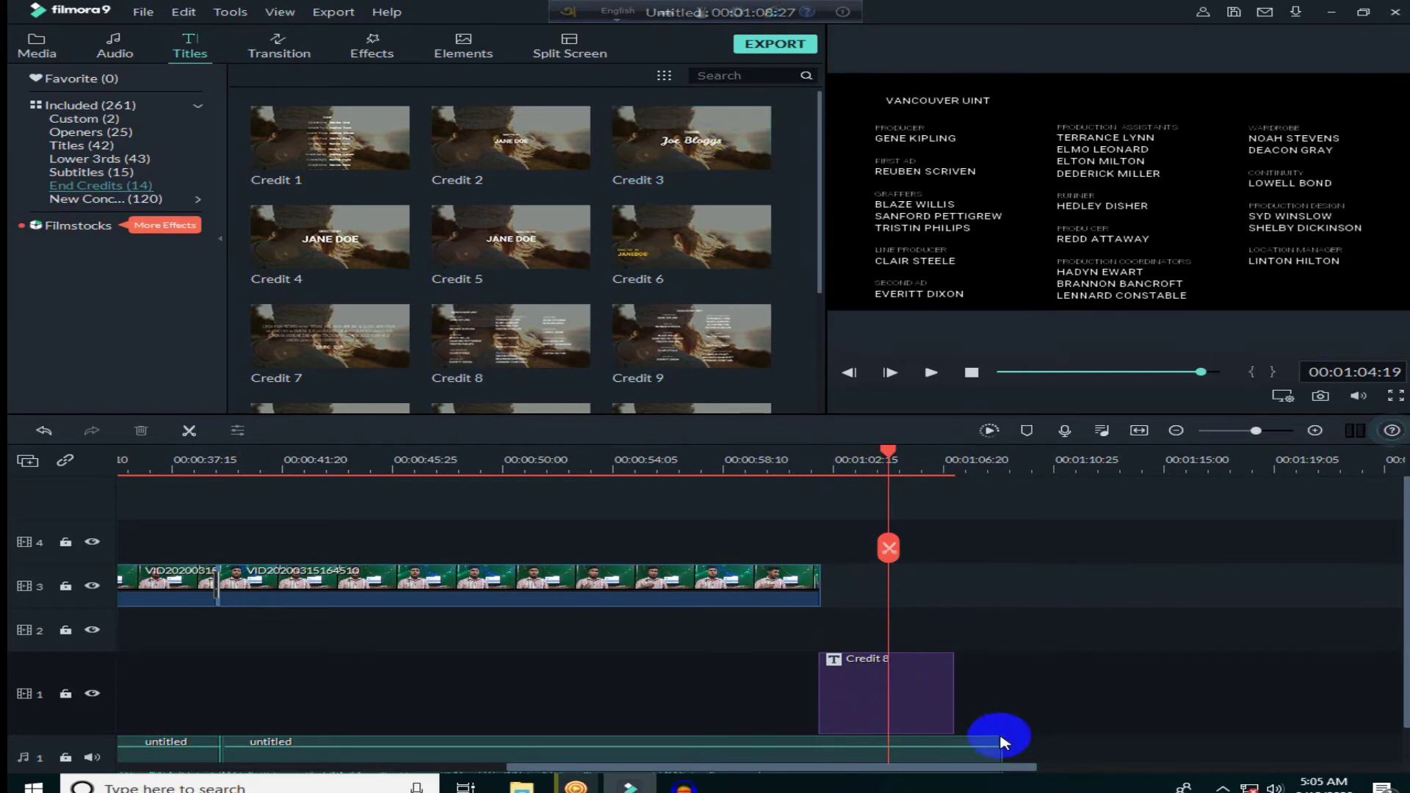
{"action": "left_click", "coordinate": [923, 708]}
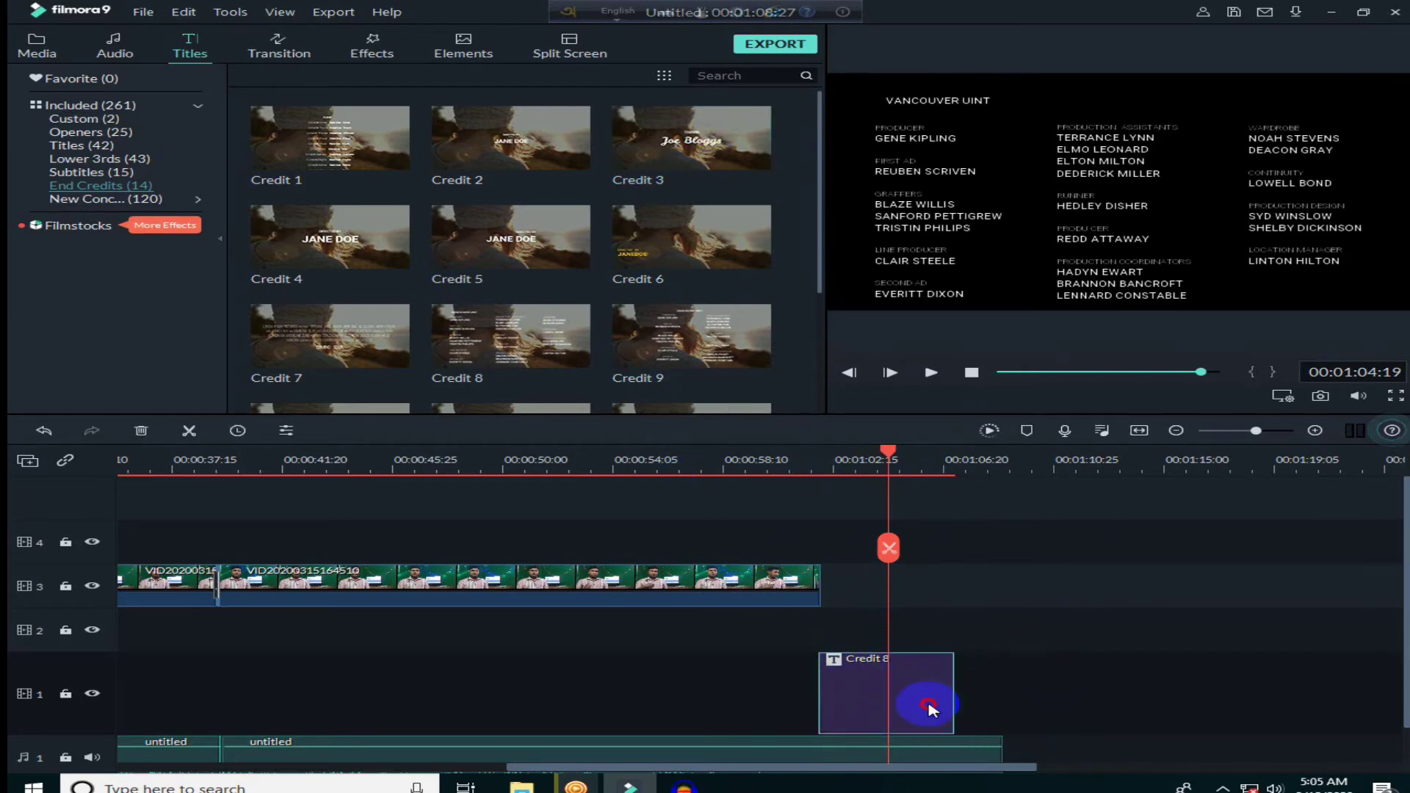
{"action": "key", "text": "Delete"}
Place the Credit 3 preset on track 3 directly after the video and move the playhead to 00:01:03:08
{"action": "left_click_drag", "start_coordinate": [695, 174], "coordinate": [808, 591]}
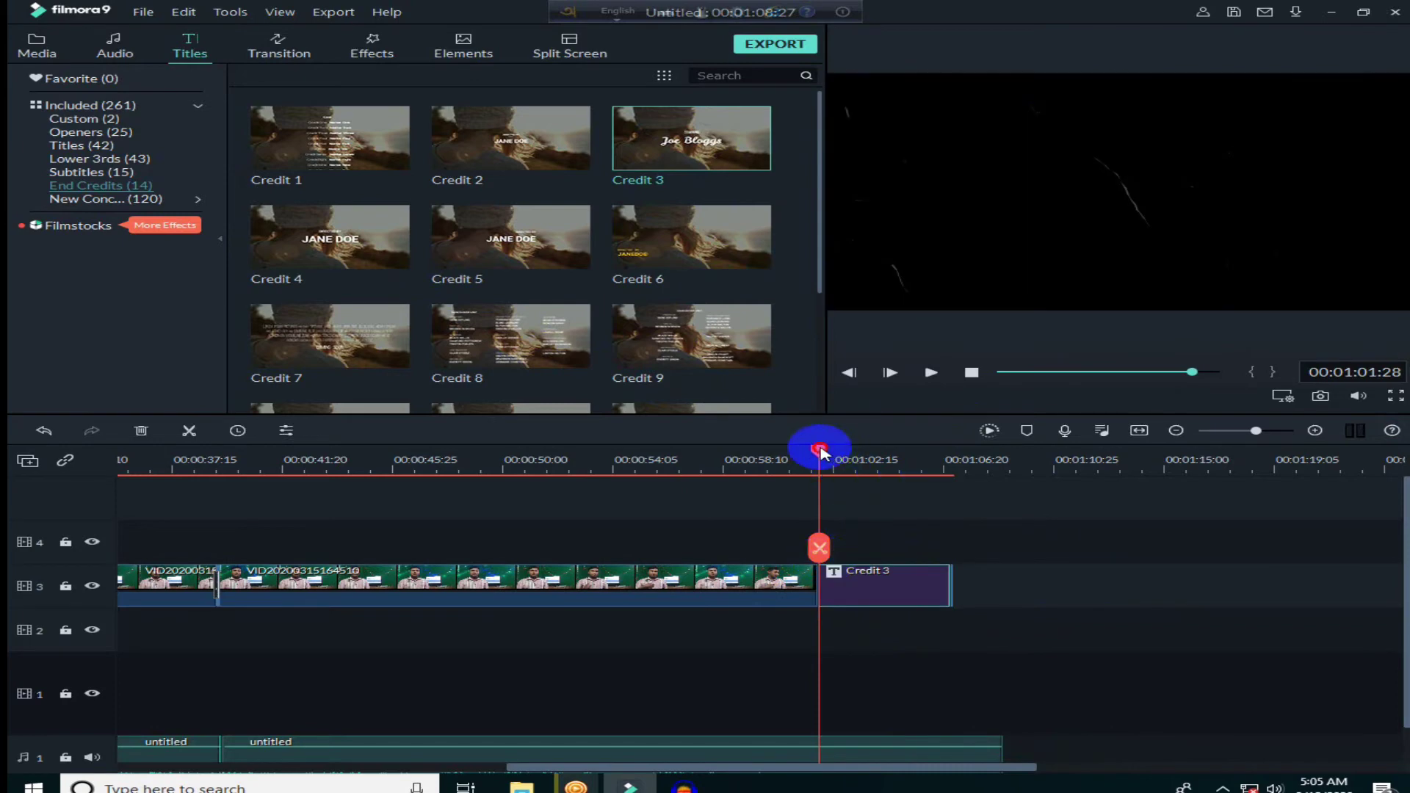
{"action": "left_click_drag", "start_coordinate": [819, 449], "coordinate": [851, 450]}
Replace the text of the Credit 3 title with "THANKS FOR WATCHING VIDEO"
{"action": "double_click", "coordinate": [918, 587]}
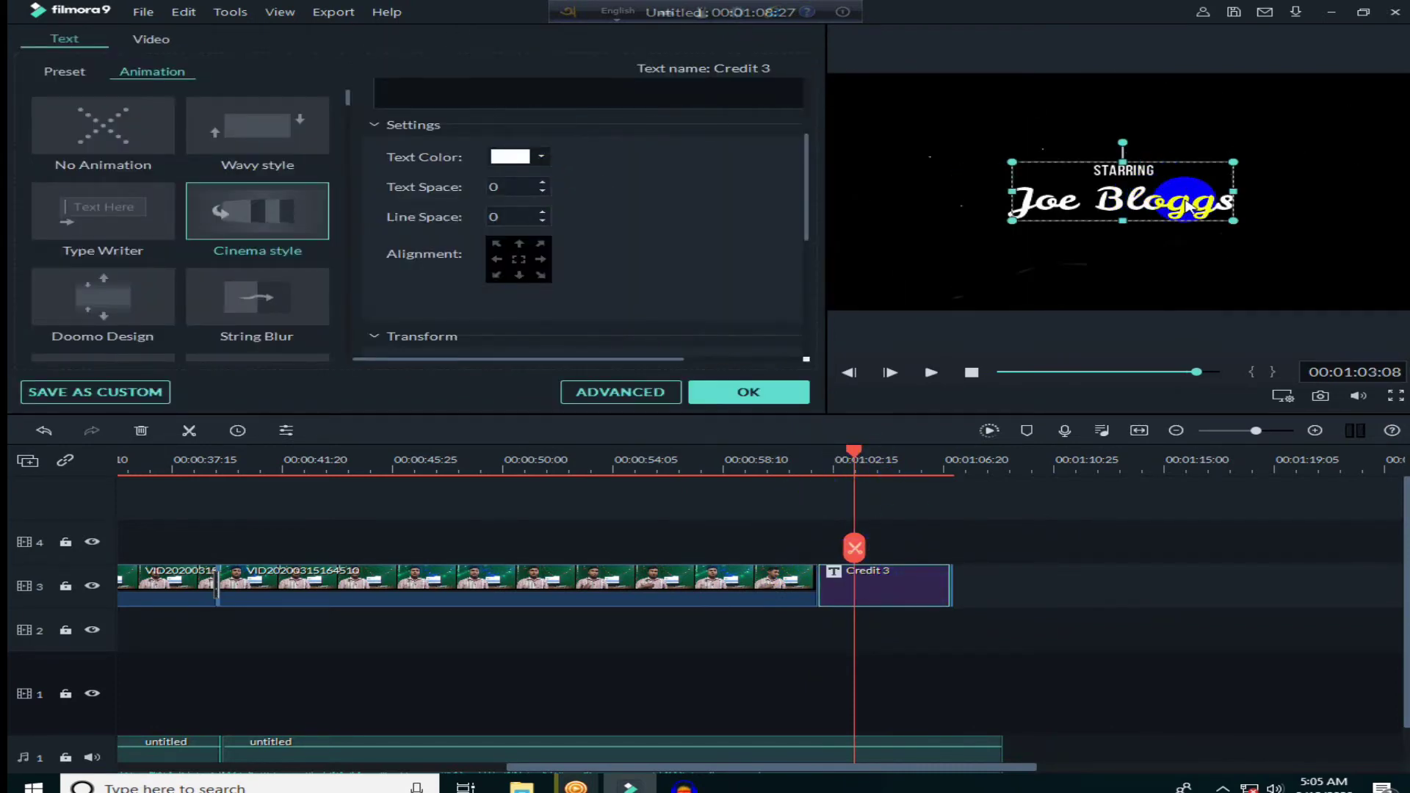
{"action": "double_click", "coordinate": [1189, 204]}
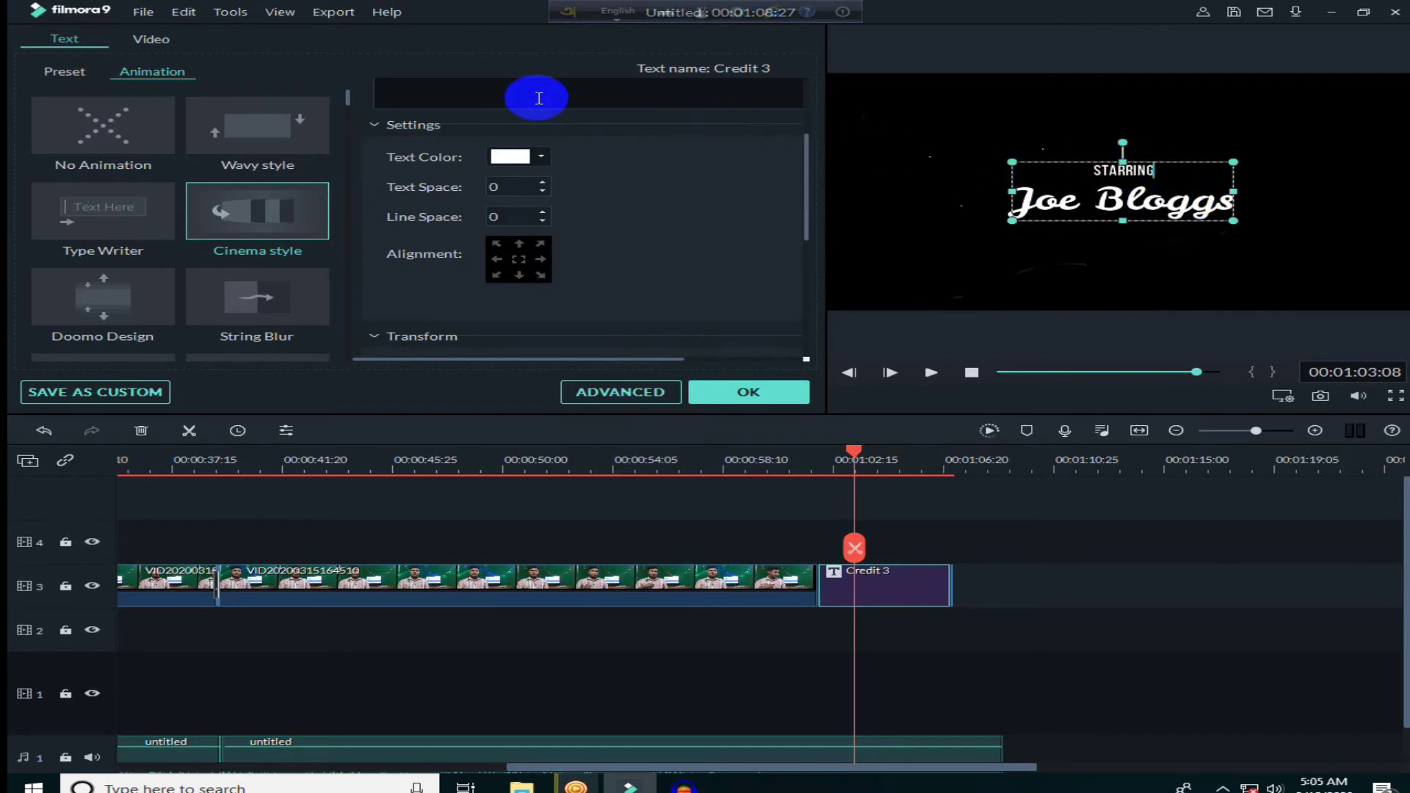
{"action": "key", "text": "BackSpace"}
{"action": "key", "text": "BackSpace"}
{"action": "key", "text": "BackSpace"}
{"action": "key", "text": "BackSpace"}
{"action": "key", "text": "BackSpace"}
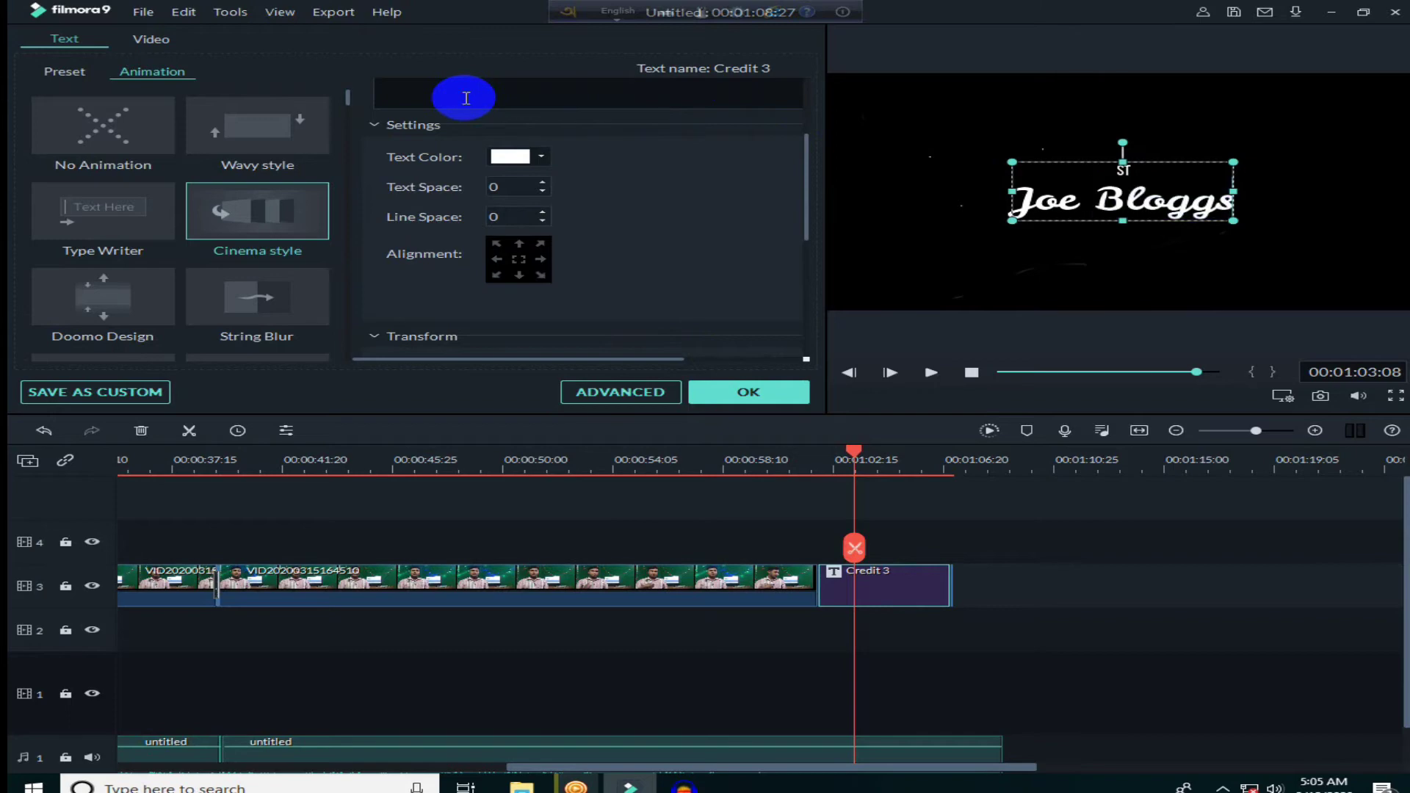
{"action": "key", "text": "BackSpace"}
{"action": "key", "text": "BackSpace"}
{"action": "key", "text": "BackSpace"}
{"action": "key", "text": "BackSpace"}
{"action": "key", "text": "BackSpace"}
{"action": "key", "text": "BackSpace"}
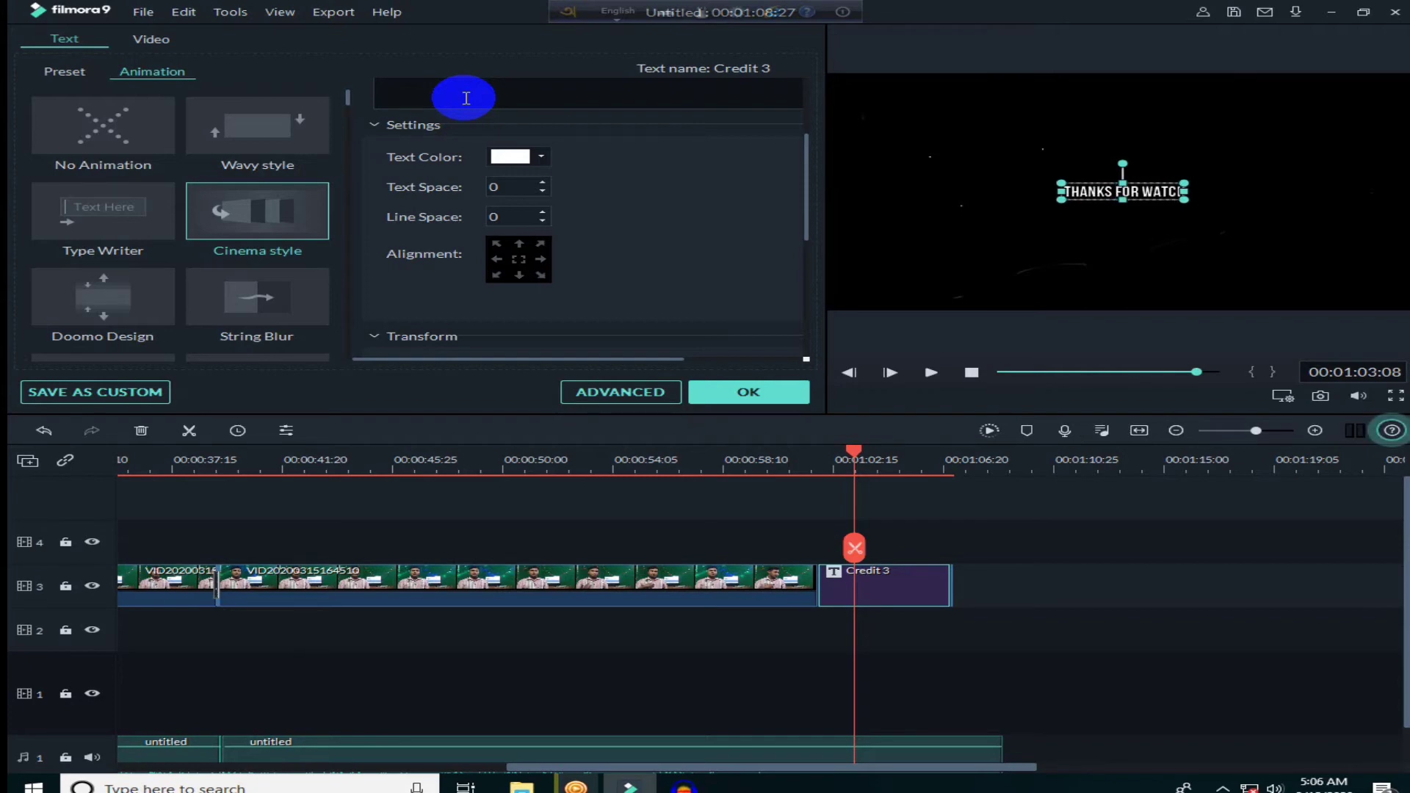
{"action": "type", "text": "ING VIDE"}
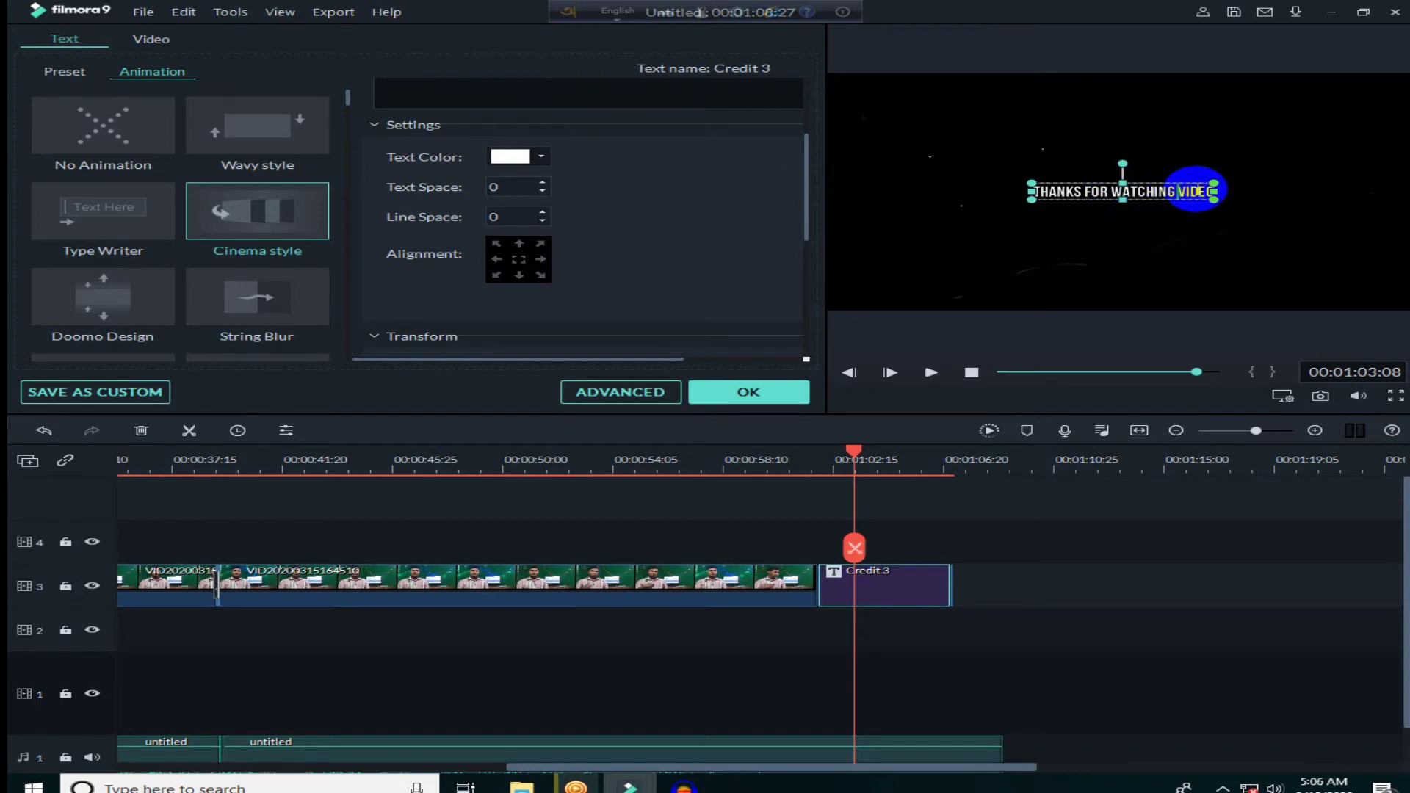
Widen the credit's text box and centre it in the frame, and apply the Type Writer animation
{"action": "left_click_drag", "start_coordinate": [1213, 191], "coordinate": [1155, 235]}
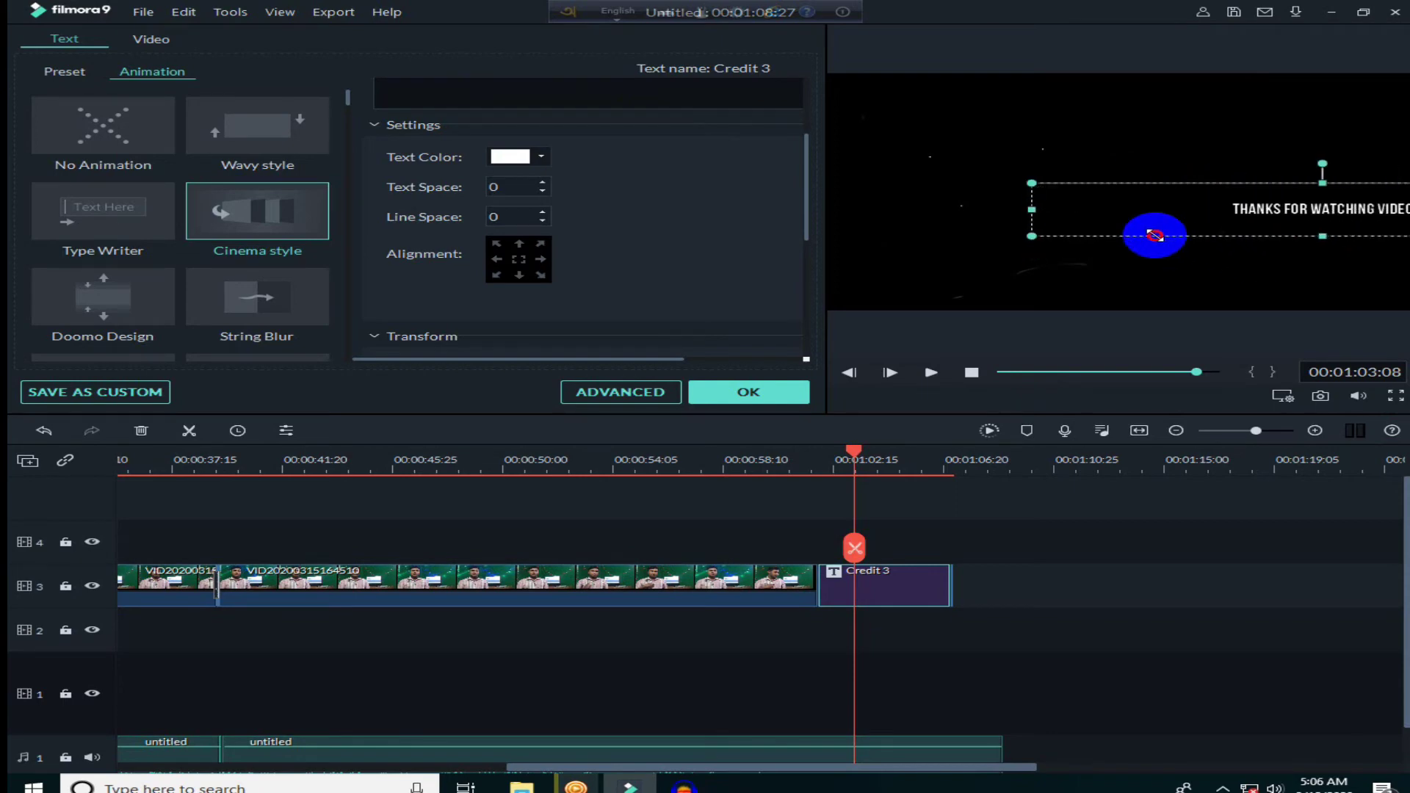
{"action": "left_click_drag", "start_coordinate": [1276, 188], "coordinate": [1009, 174]}
{"action": "left_click", "coordinate": [541, 157]}
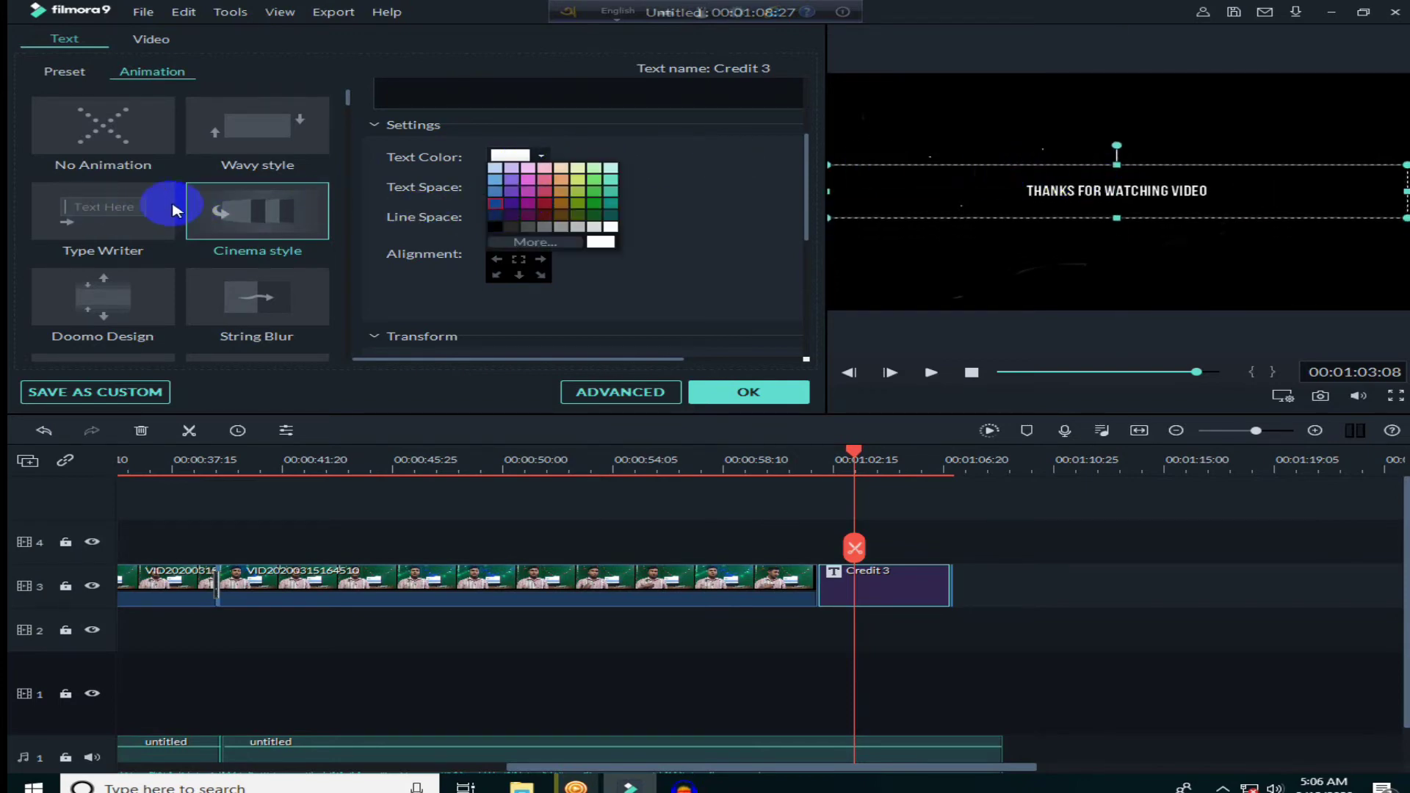
{"action": "left_click", "coordinate": [92, 211]}
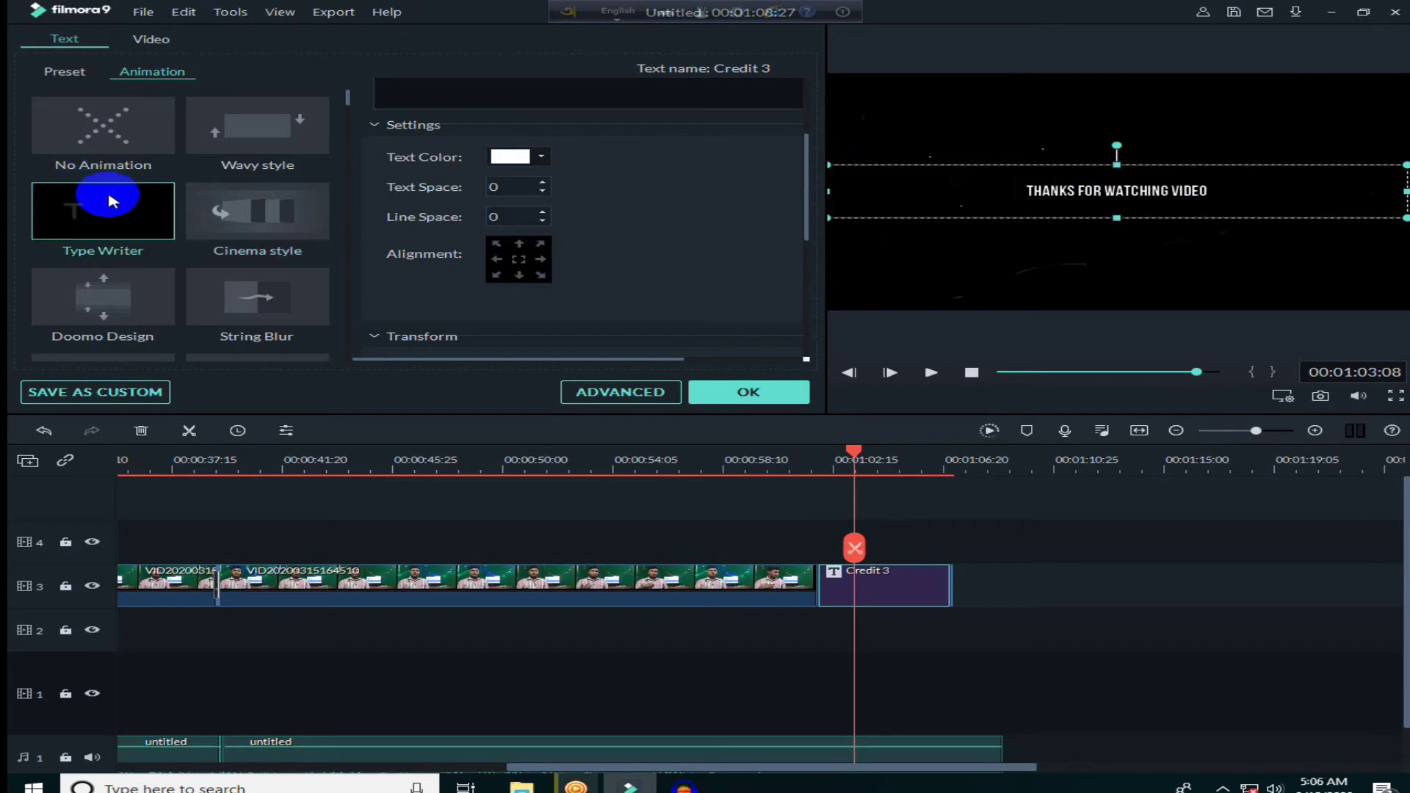
{"action": "left_click", "coordinate": [775, 395]}
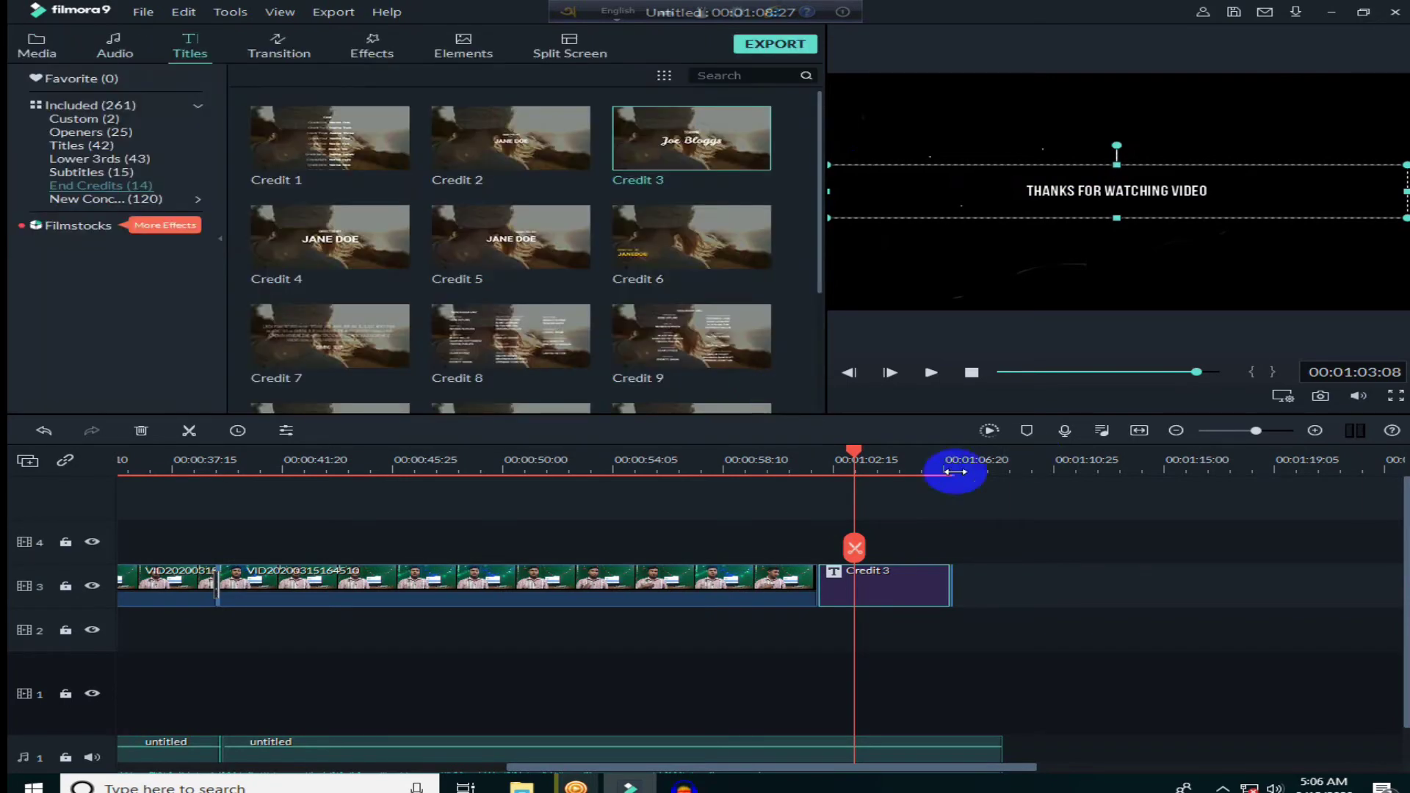
Play the end of the video from 00:01:00:24 to preview the Credit 3 title
{"action": "left_click_drag", "start_coordinate": [850, 459], "coordinate": [791, 464]}
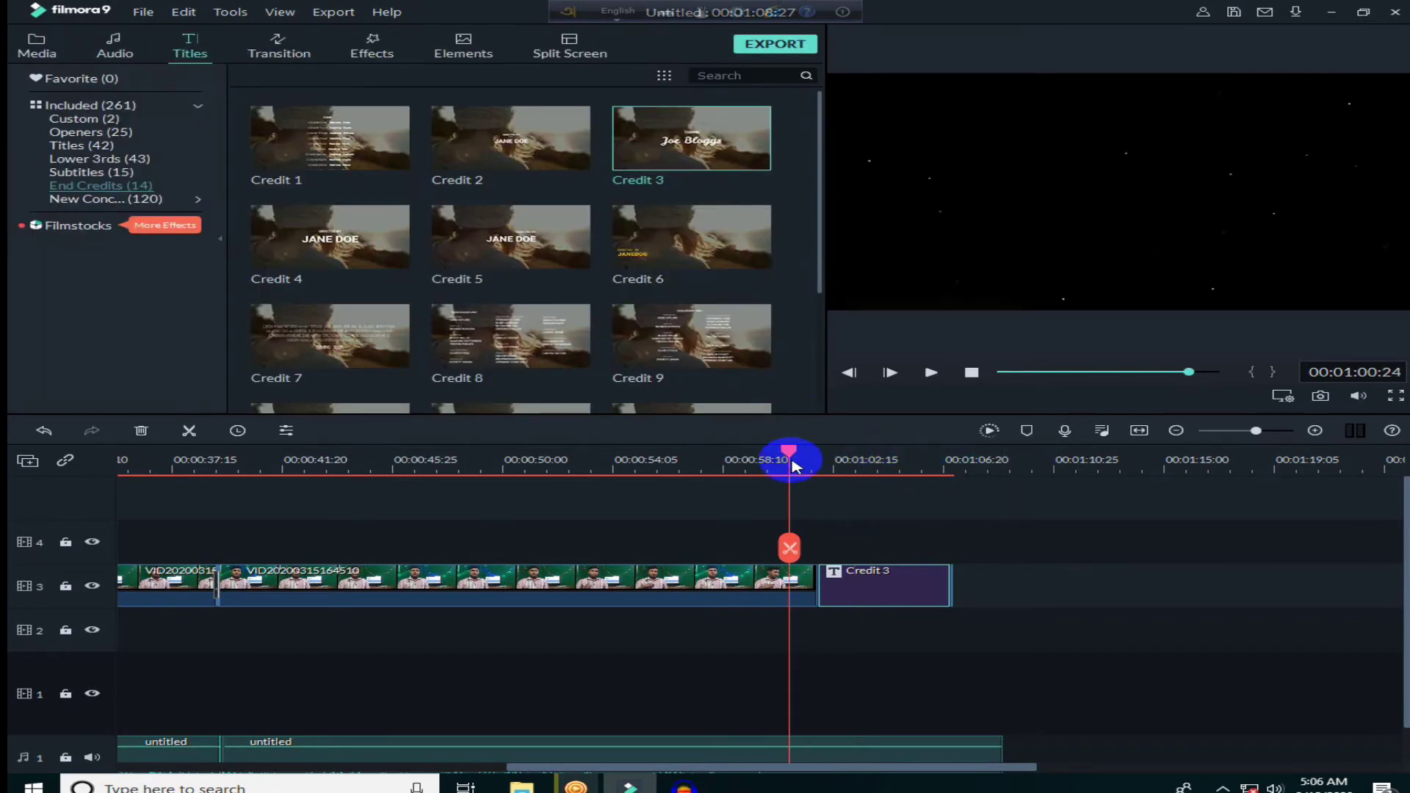
{"action": "key", "text": "space"}
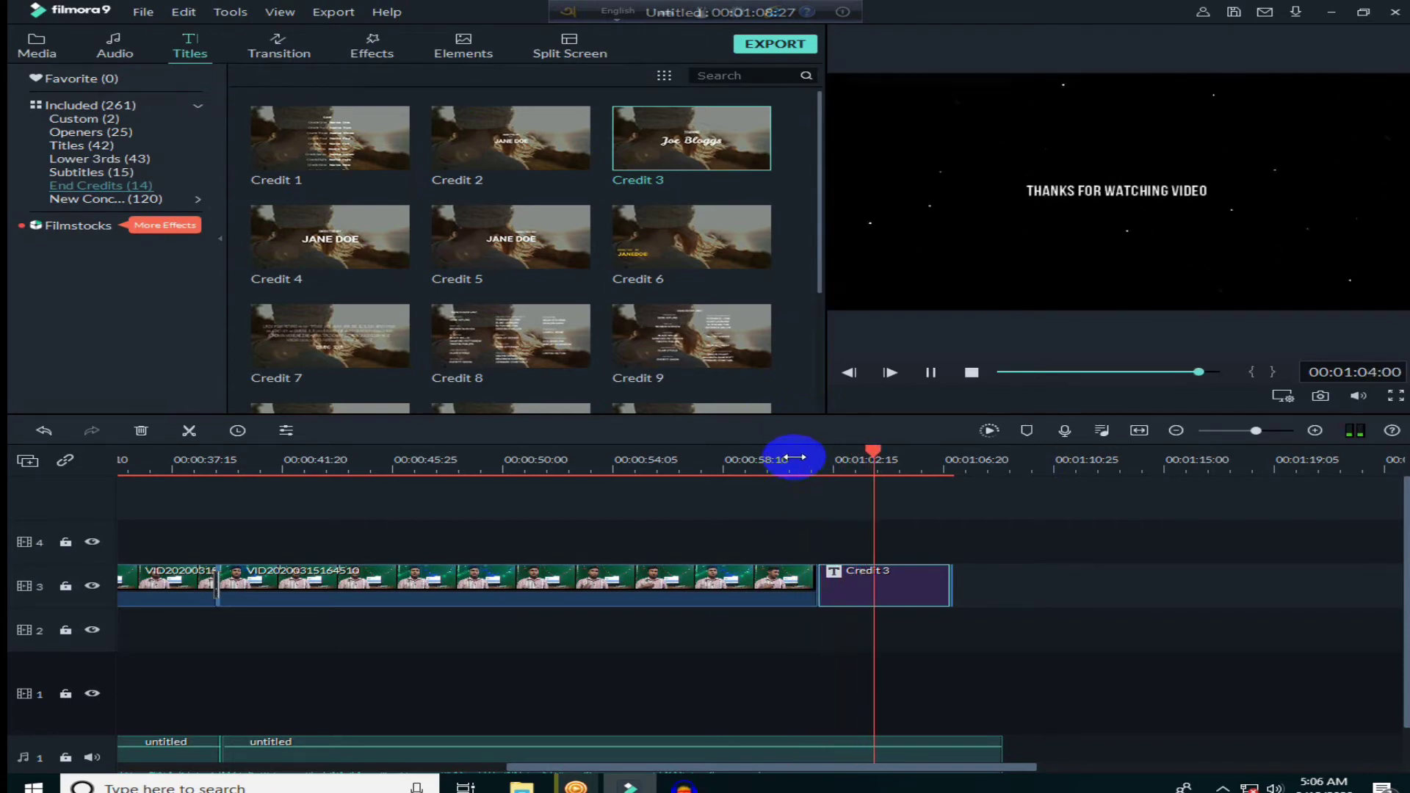
{"action": "key", "text": "space"}
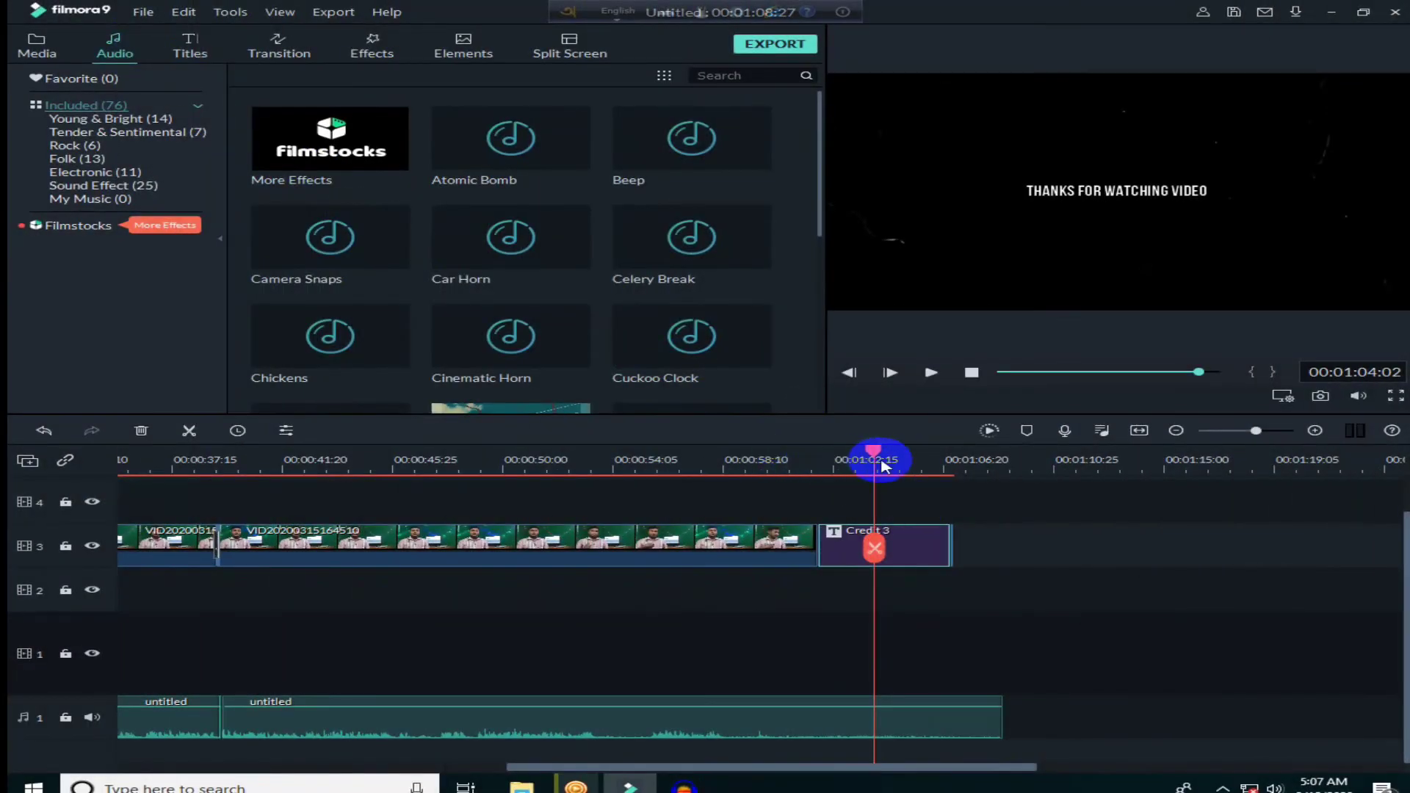
Move the playhead to 00:00:45:04, browse the included audio library and try to place a Lights on the Gold Shore song on the timeline
{"action": "left_click_drag", "start_coordinate": [876, 457], "coordinate": [375, 462]}
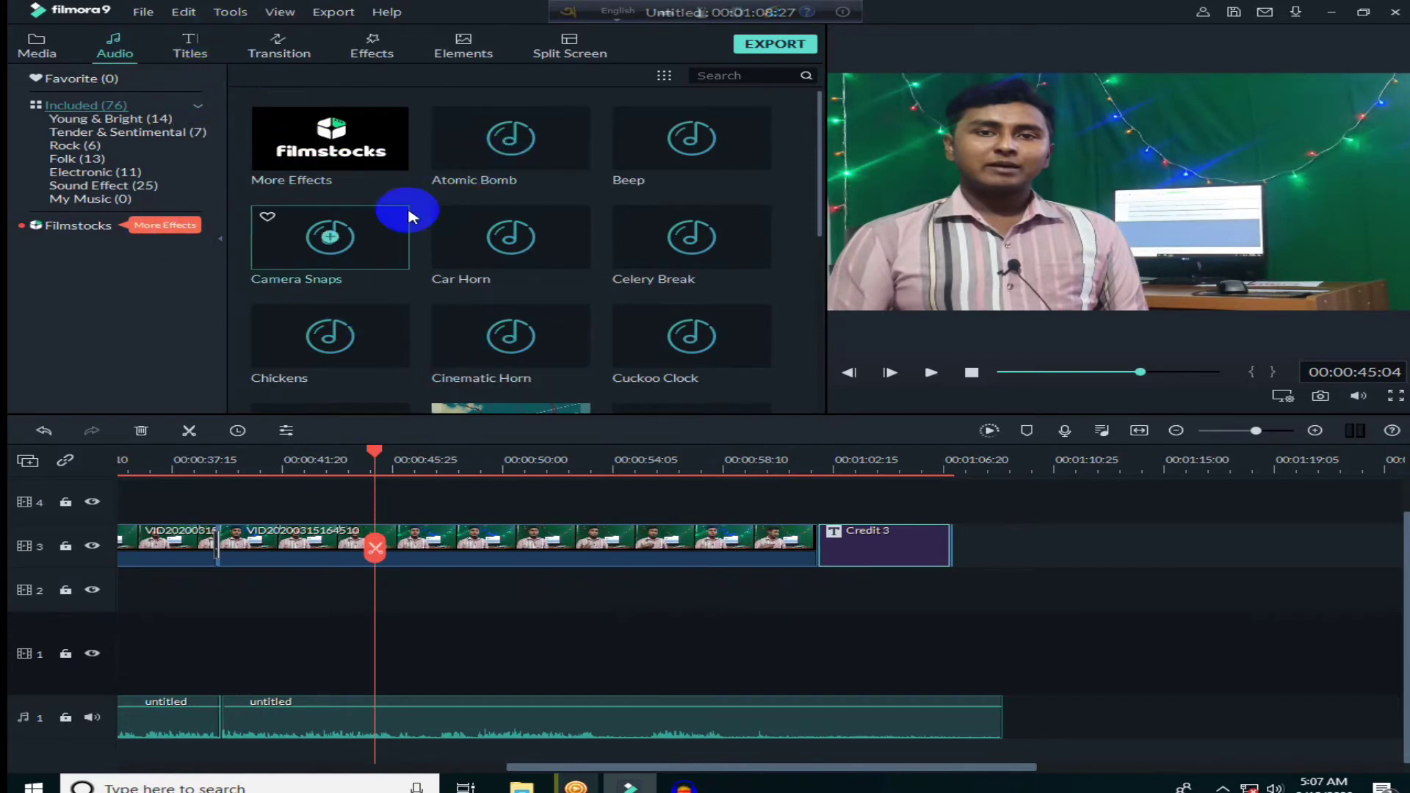
{"action": "scroll", "coordinate": [522, 237], "scroll_direction": "down", "scroll_amount": 15}
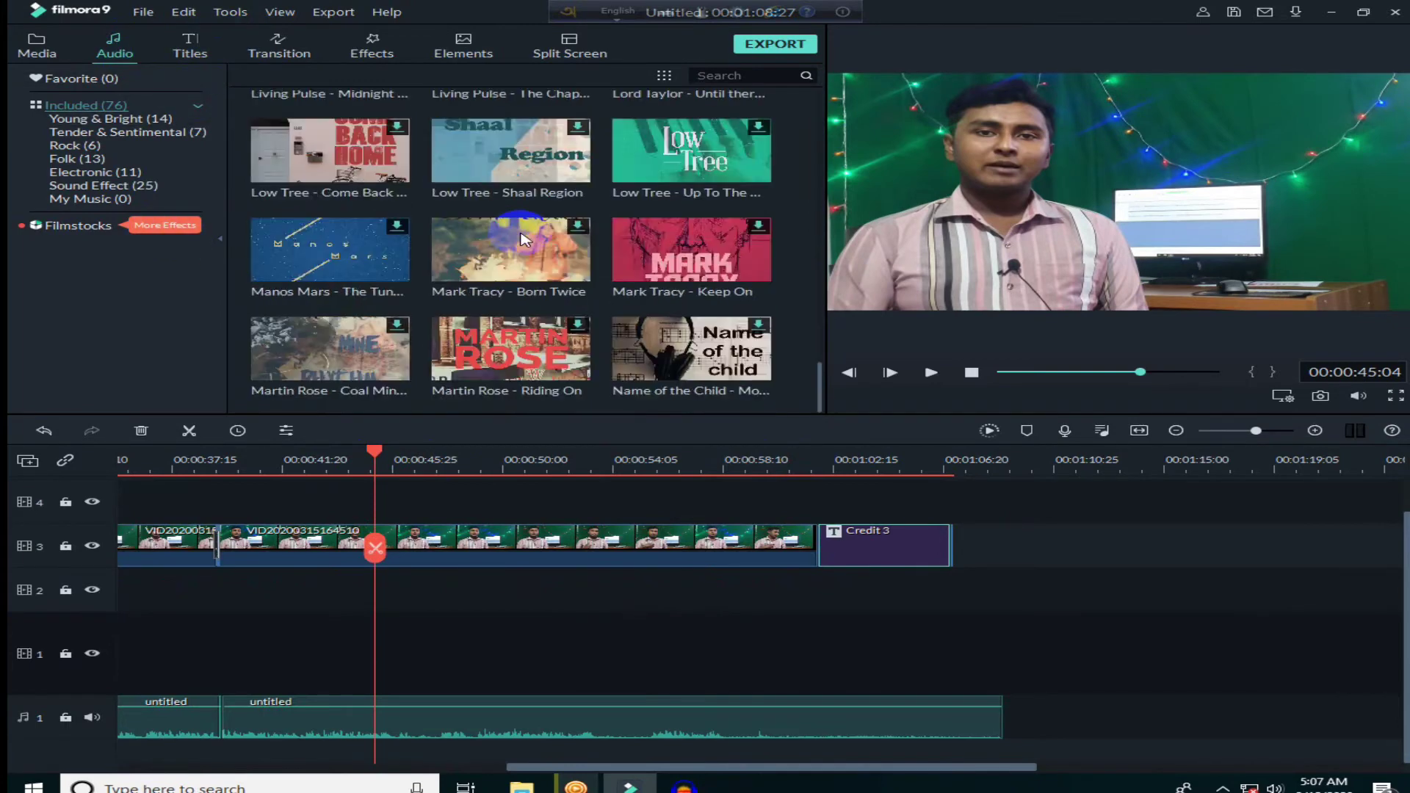
{"action": "scroll", "coordinate": [521, 238], "scroll_direction": "up", "scroll_amount": 3}
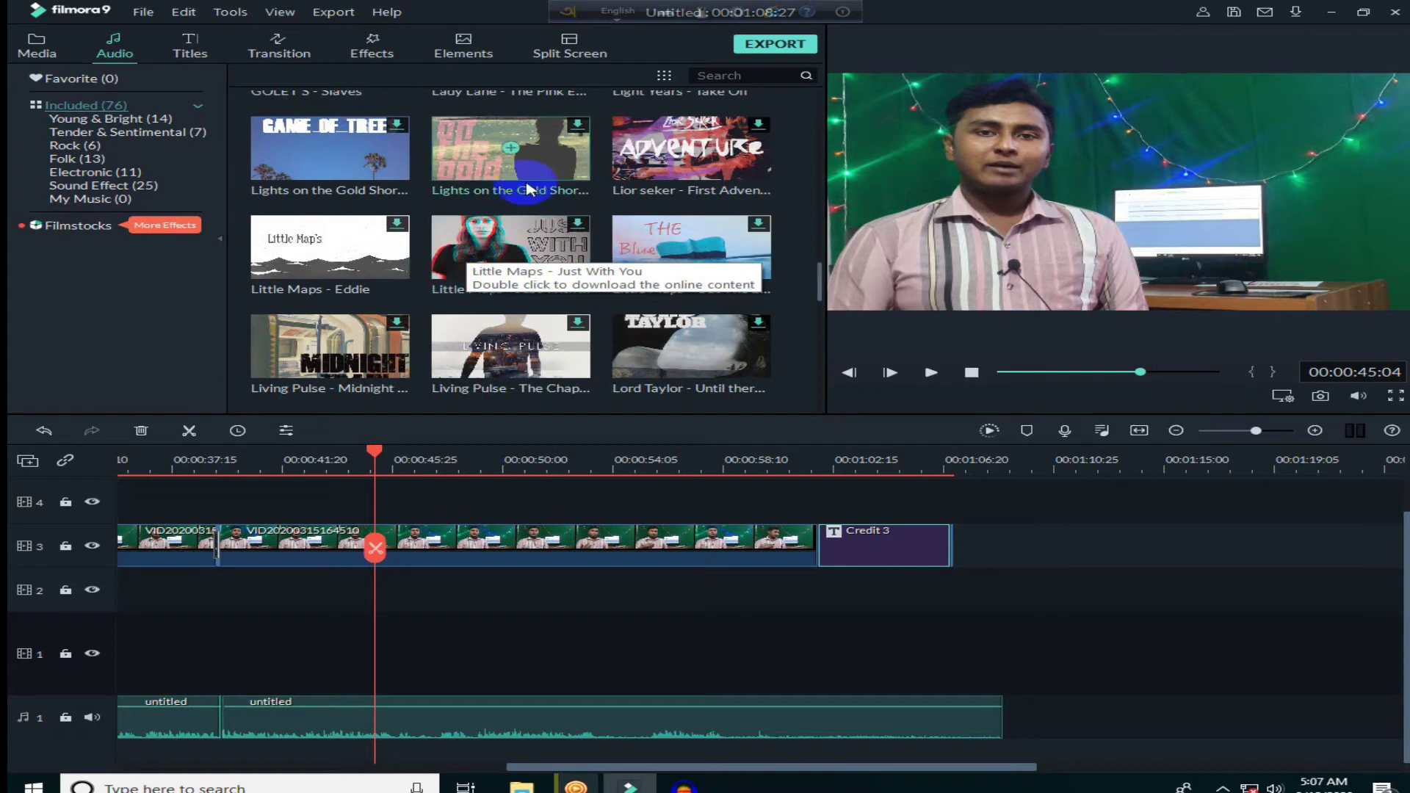
{"action": "left_click_drag", "start_coordinate": [435, 215], "coordinate": [426, 515]}
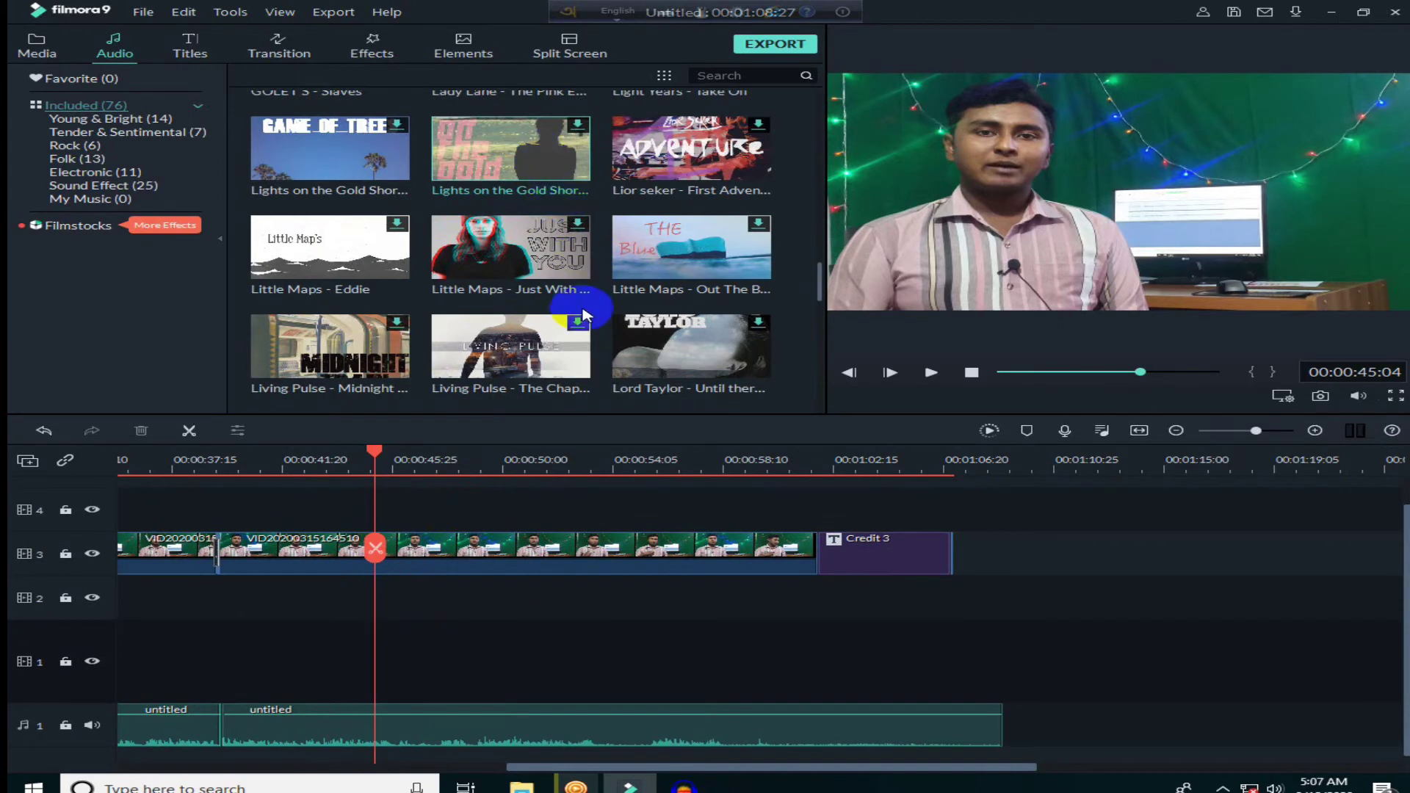
{"action": "scroll", "coordinate": [409, 220], "scroll_direction": "up", "scroll_amount": 10}
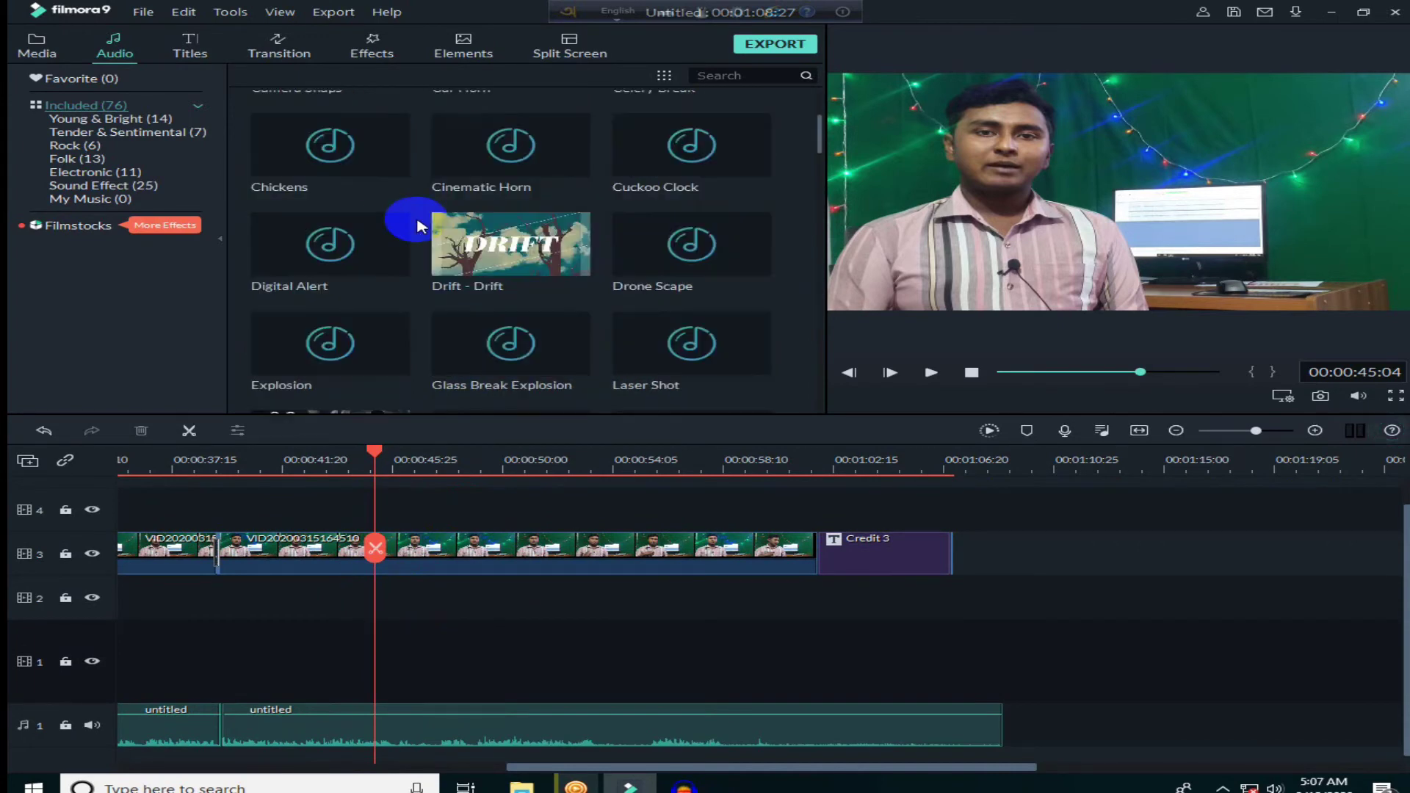
Add the Atomic Bomb sound after the last clip on audio track 1, and add a second audio track
{"action": "left_click", "coordinate": [839, 607]}
{"action": "right_click", "coordinate": [70, 727]}
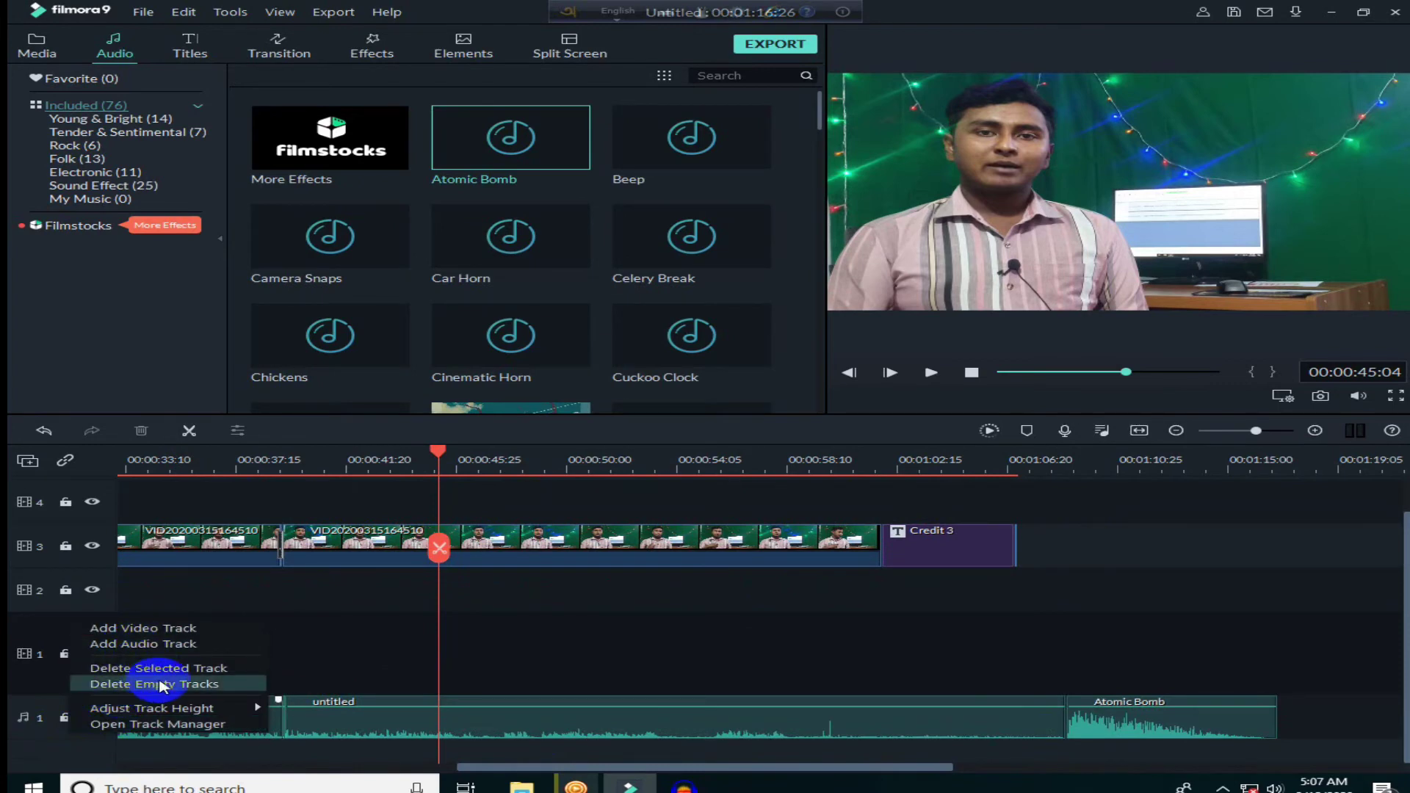
{"action": "mouse_move", "coordinate": [150, 714]}
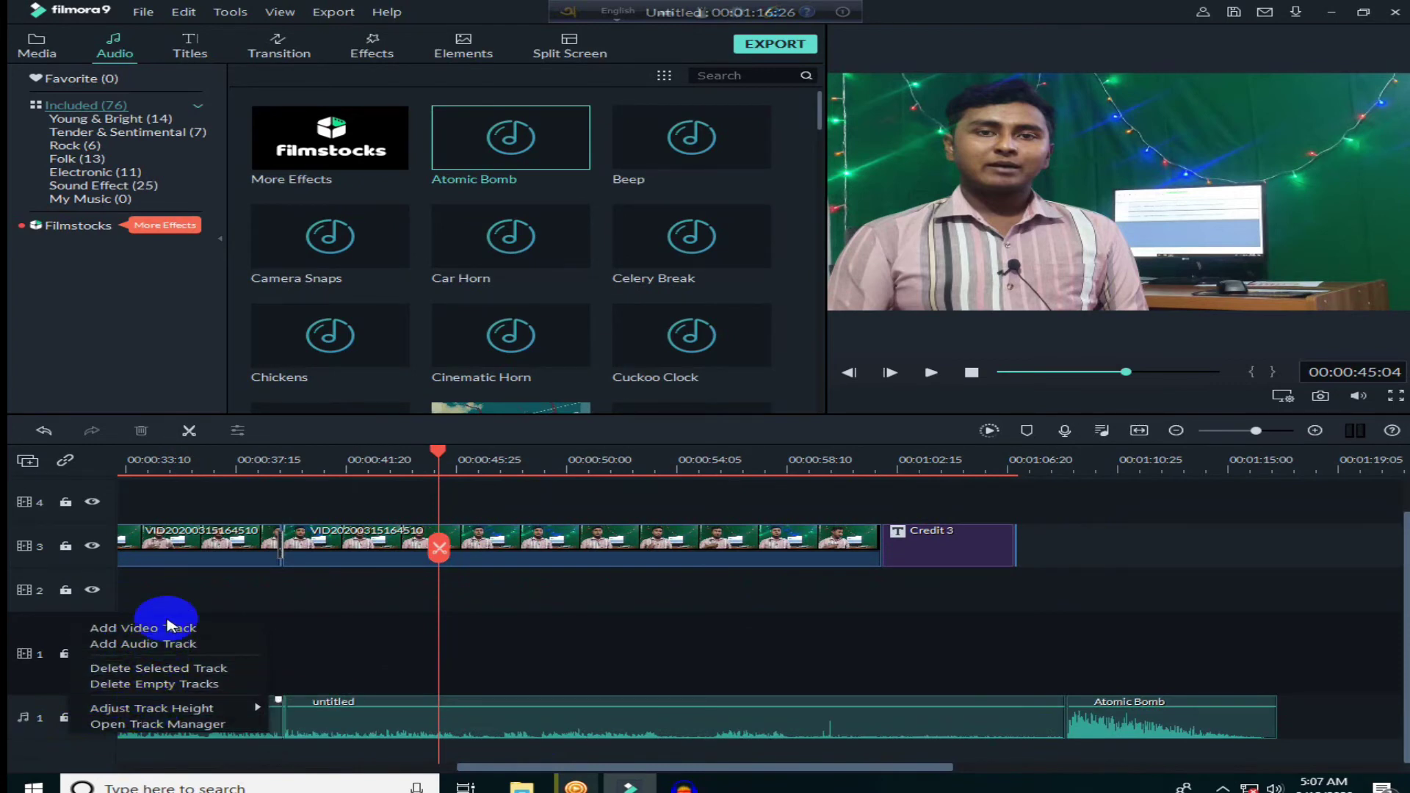
{"action": "left_click", "coordinate": [190, 650]}
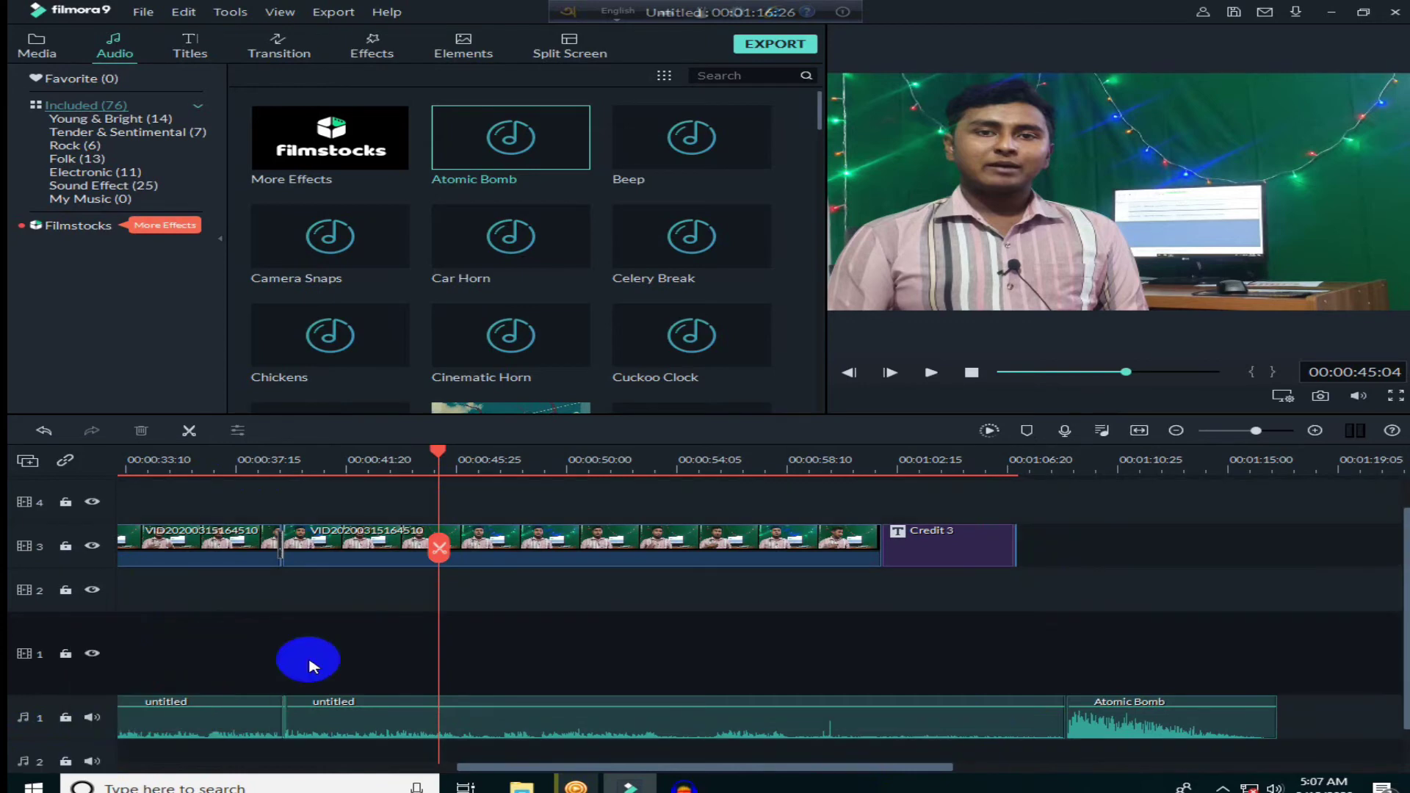
{"action": "scroll", "coordinate": [428, 683], "scroll_direction": "down", "scroll_amount": 1}
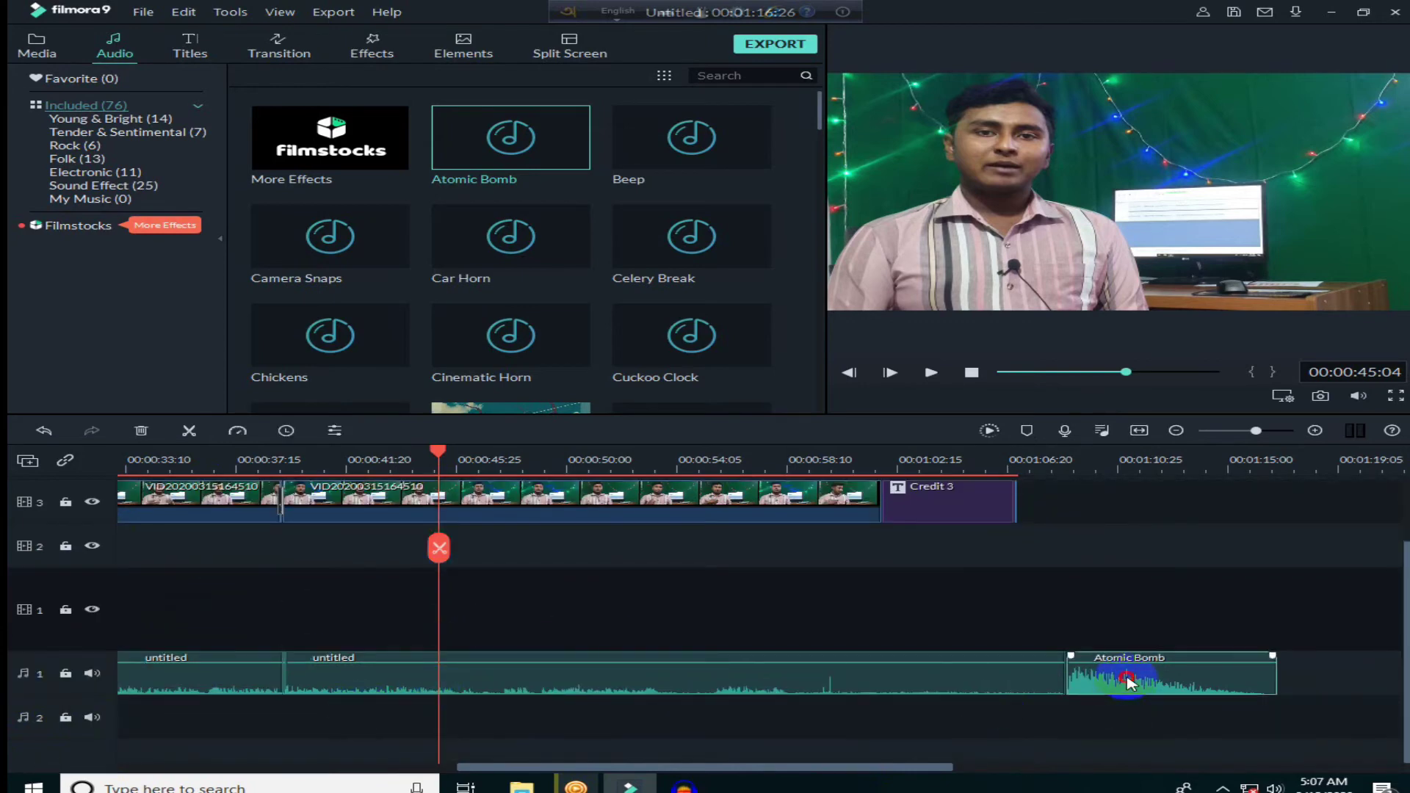
Move the Atomic Bomb clip to audio track 2 under the first video clip and play it from 00:00:29:00
{"action": "left_click_drag", "start_coordinate": [1128, 682], "coordinate": [336, 713]}
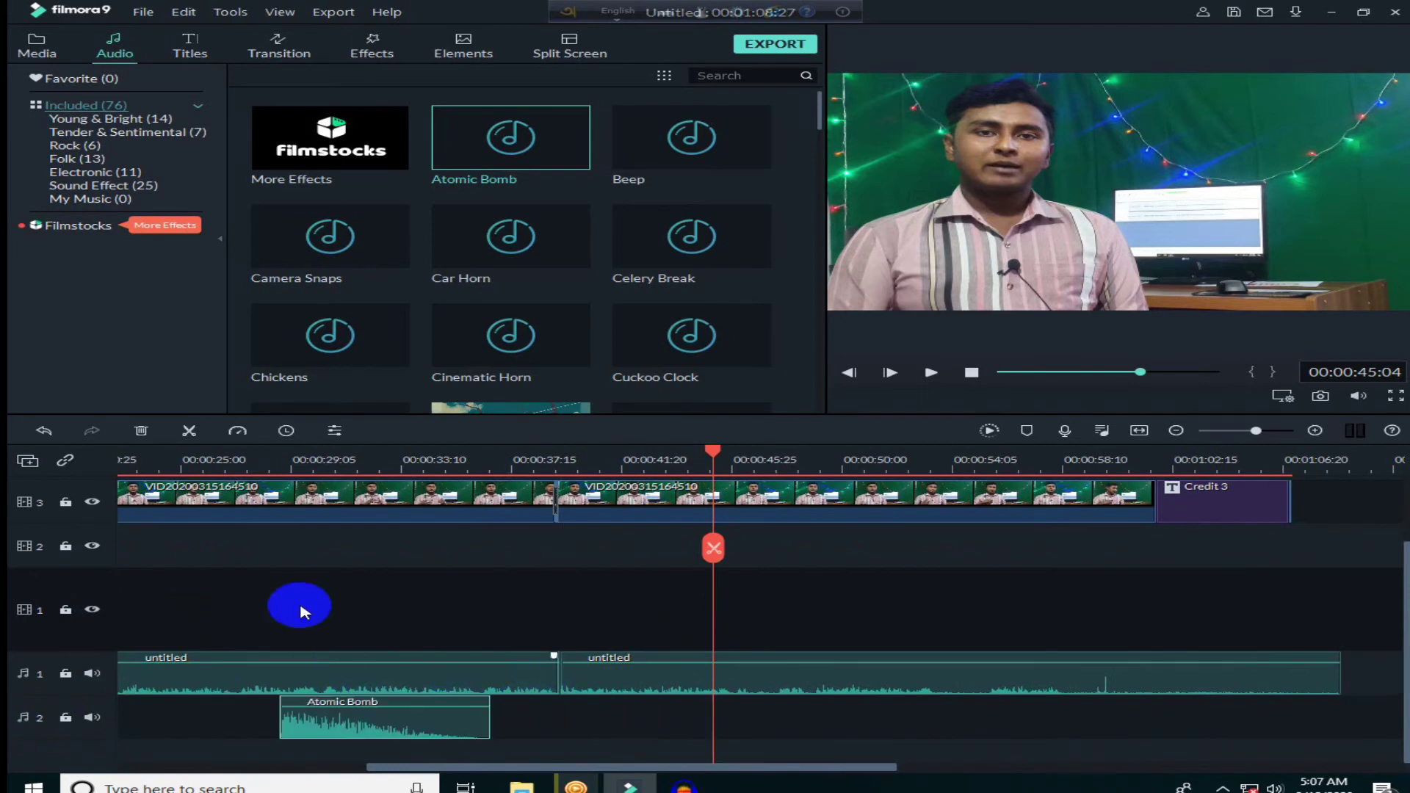
{"action": "left_click", "coordinate": [287, 451]}
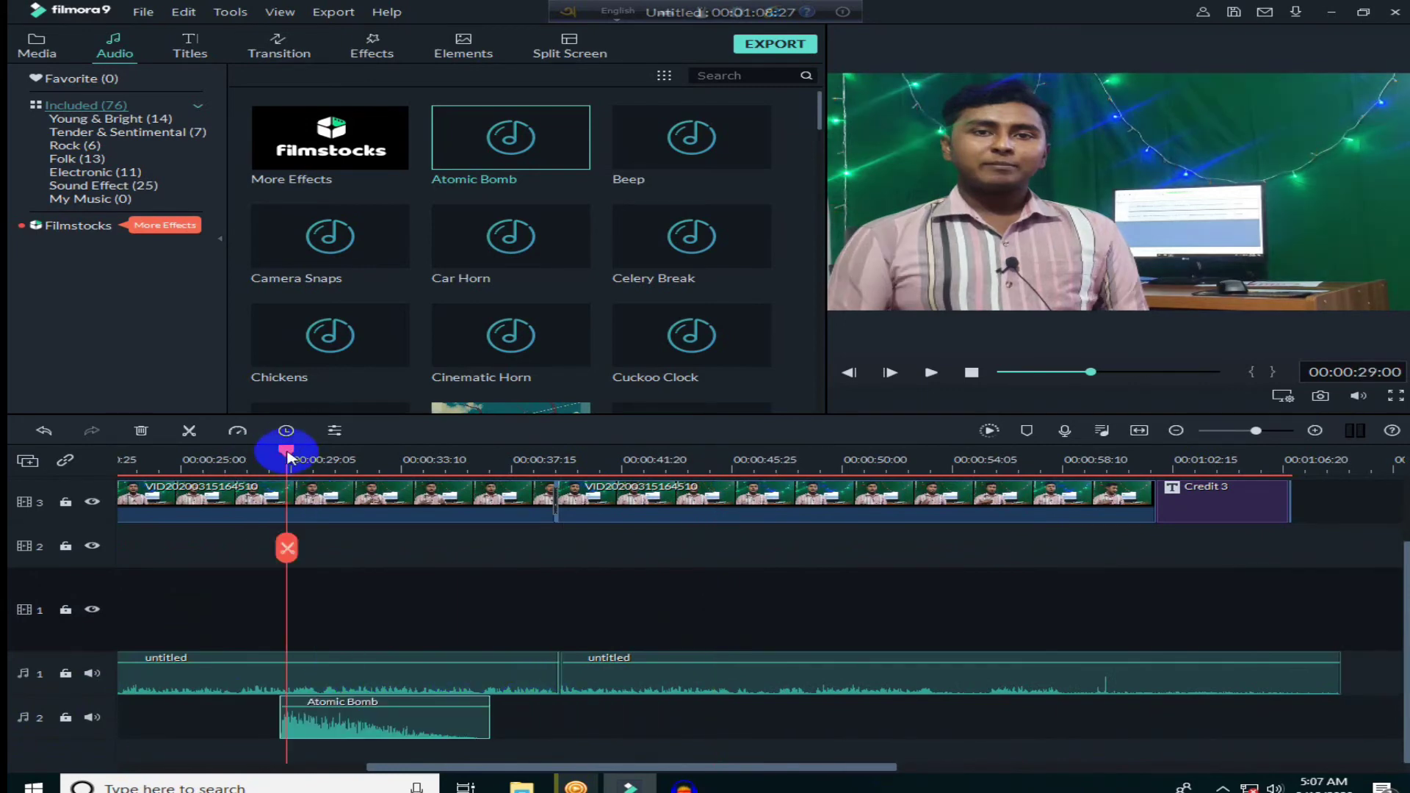
{"action": "key", "text": "space"}
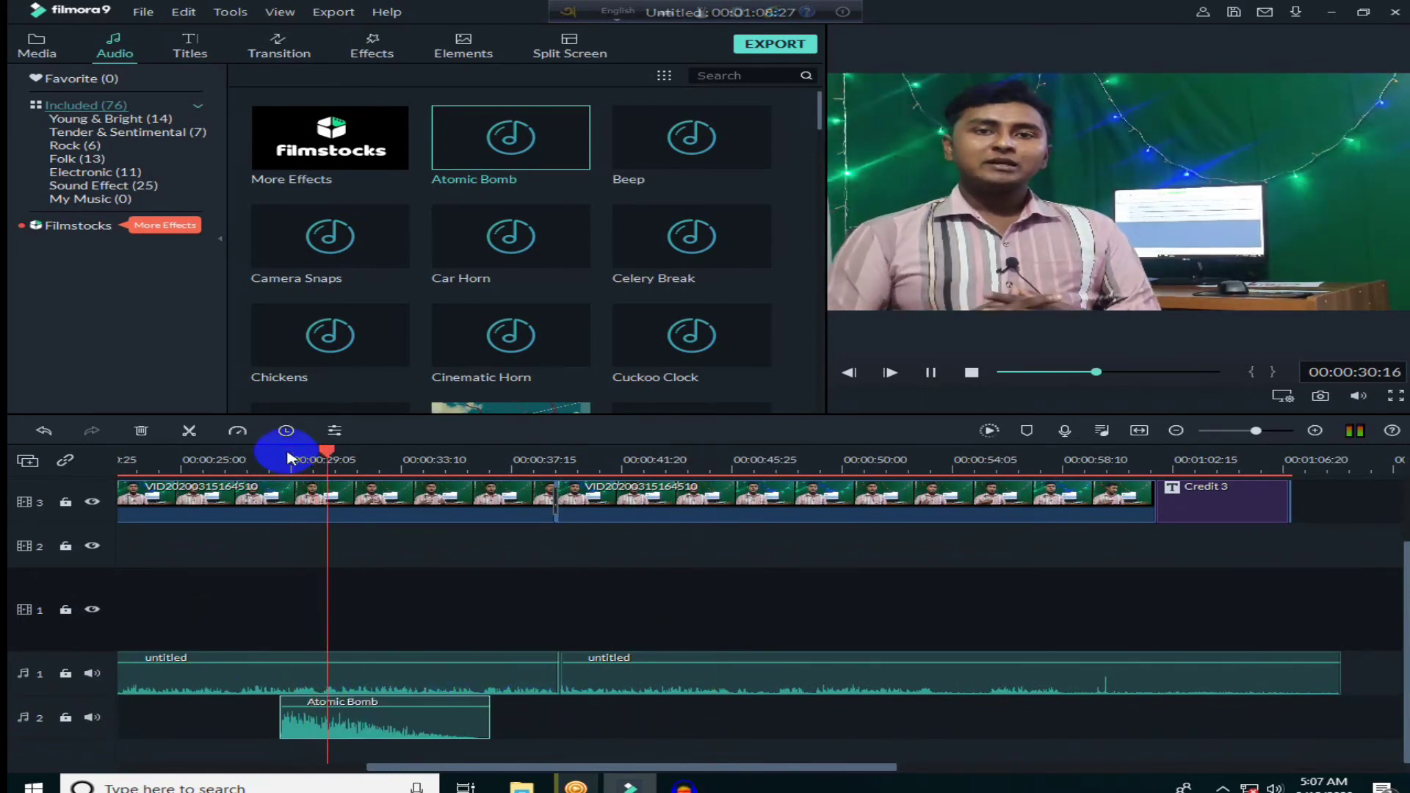
{"action": "key", "text": "space"}
Try background noise removal on the Atomic Bomb clip, turn it off again, and lower the clip's volume to -12.83 dB
{"action": "left_click", "coordinate": [406, 730]}
{"action": "double_click", "coordinate": [400, 727]}
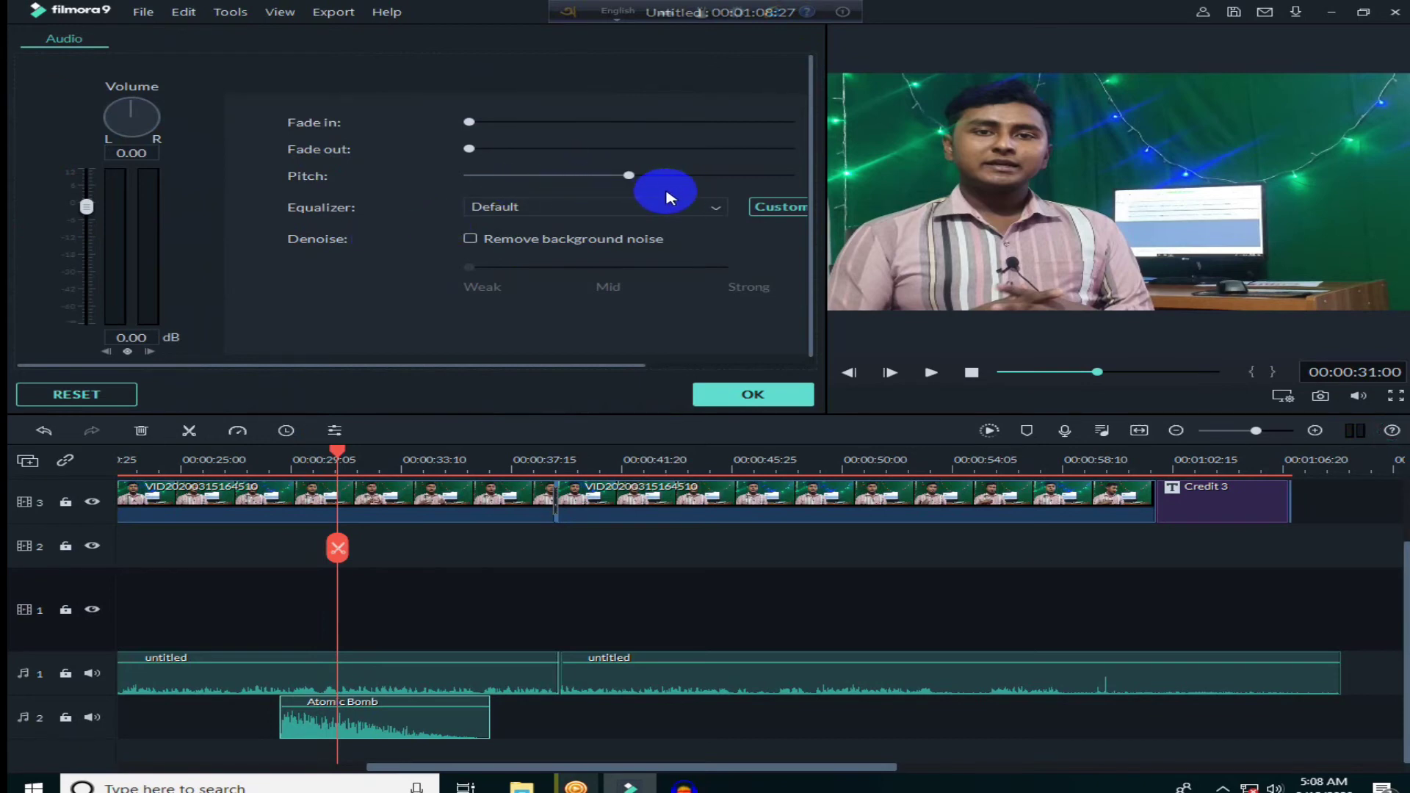
{"action": "left_click", "coordinate": [739, 389]}
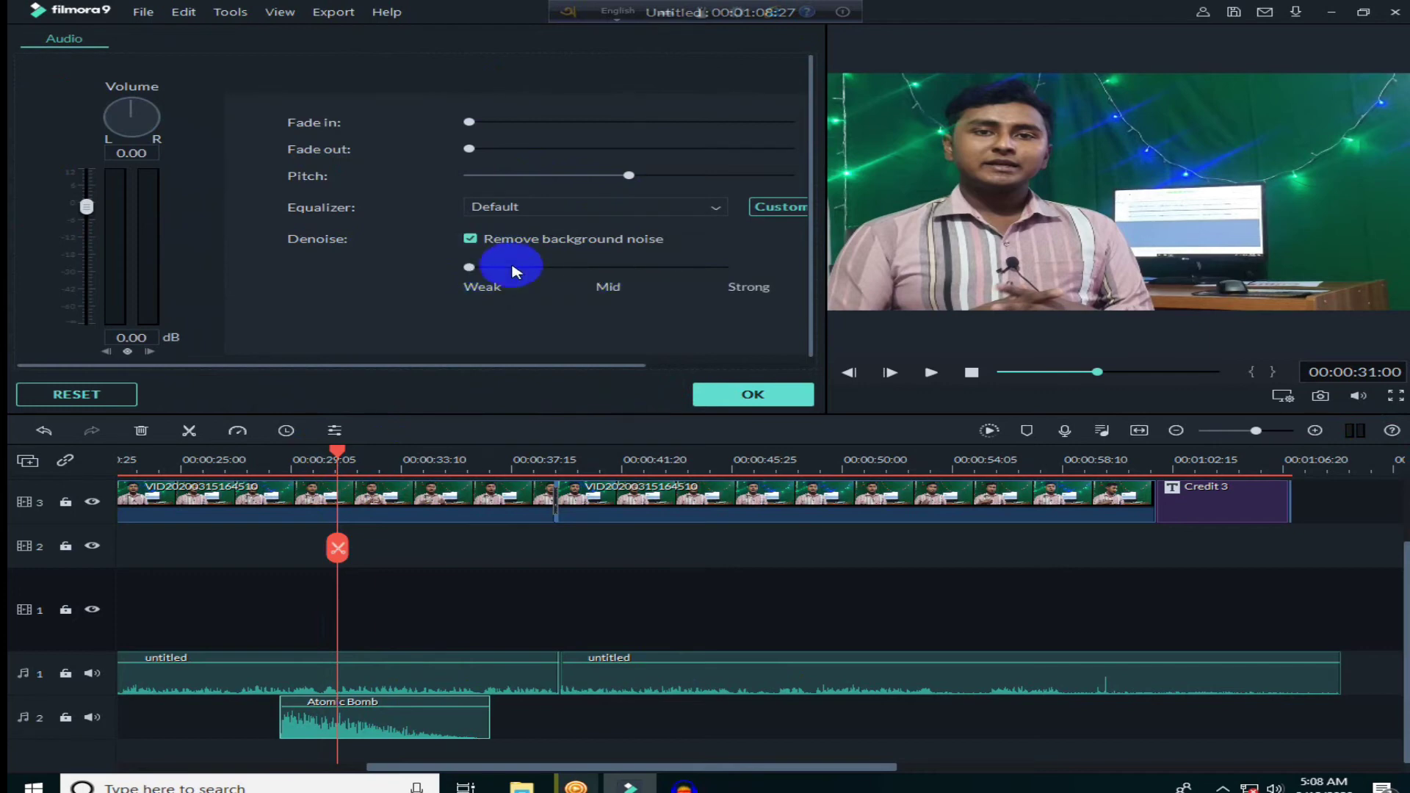
{"action": "left_click", "coordinate": [474, 239]}
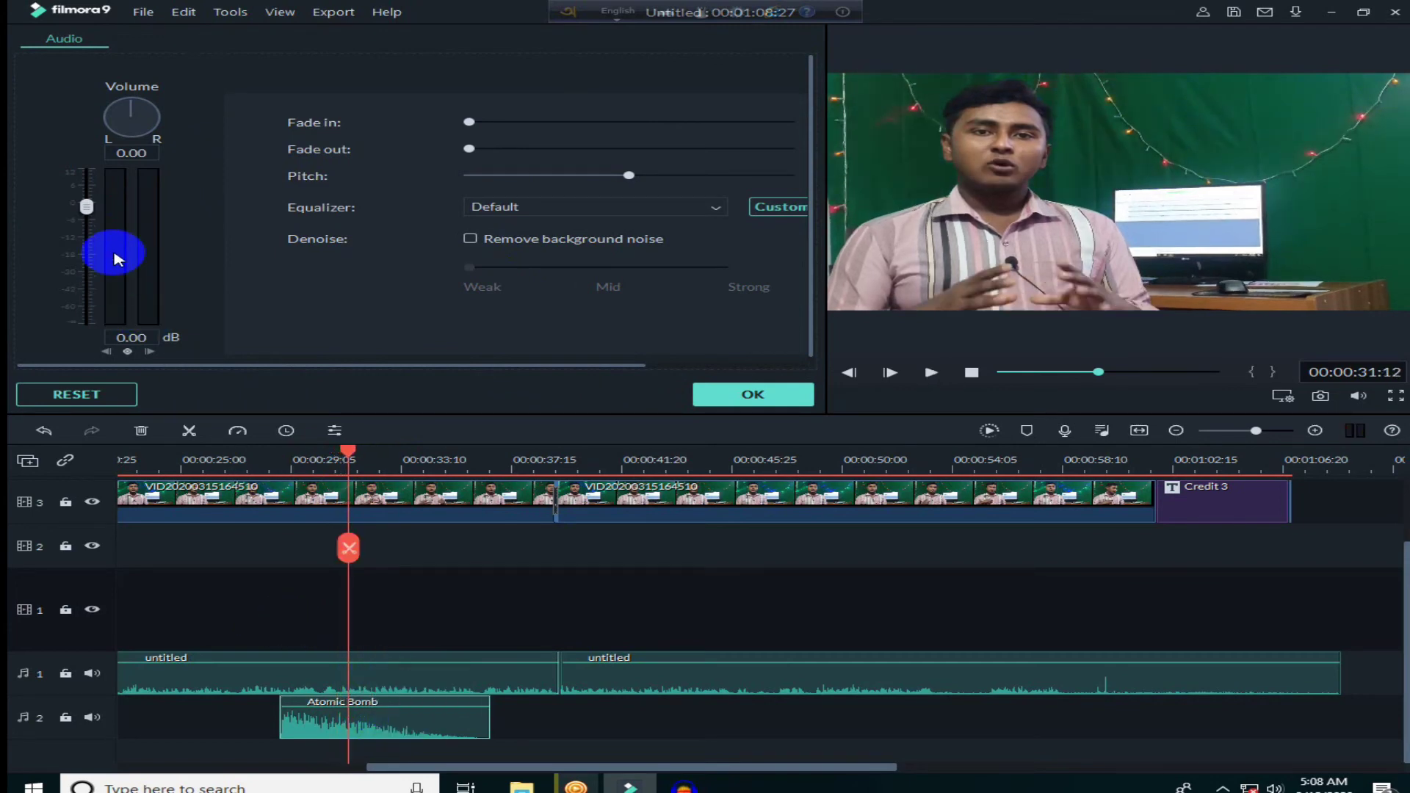
{"action": "left_click_drag", "start_coordinate": [88, 212], "coordinate": [100, 268]}
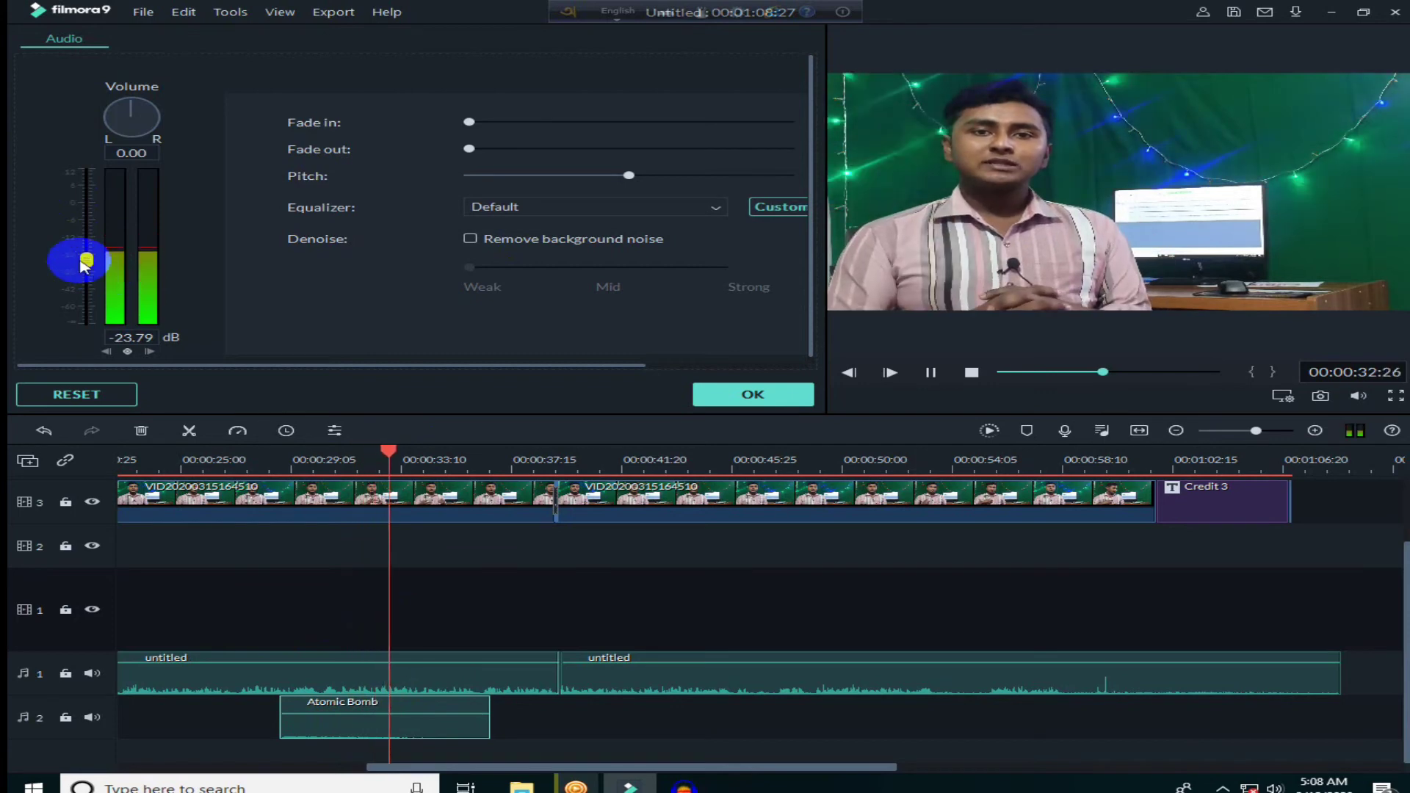
{"action": "key", "text": "space"}
{"action": "mouse_move", "coordinate": [87, 261]}
{"action": "left_mouse_down"}
{"action": "mouse_move", "coordinate": [89, 274]}
{"action": "mouse_move", "coordinate": [101, 229]}
{"action": "mouse_move", "coordinate": [96, 305]}
{"action": "mouse_move", "coordinate": [126, 268]}
{"action": "mouse_move", "coordinate": [107, 258]}
{"action": "mouse_move", "coordinate": [86, 292]}
{"action": "mouse_move", "coordinate": [86, 239]}
{"action": "left_mouse_up"}
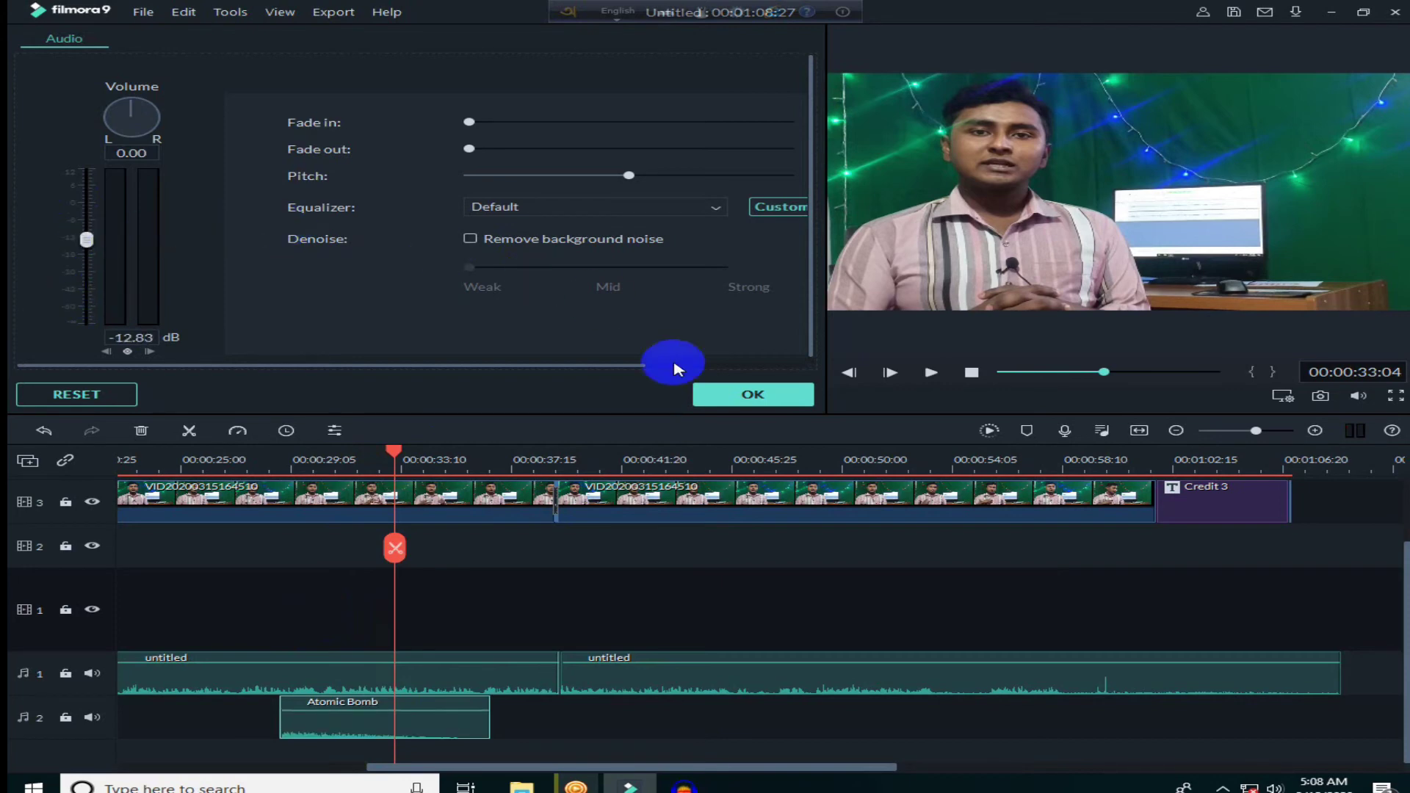
Remove the Atomic Bomb clip from audio track 2 and close its audio settings
{"action": "mouse_move", "coordinate": [439, 710]}
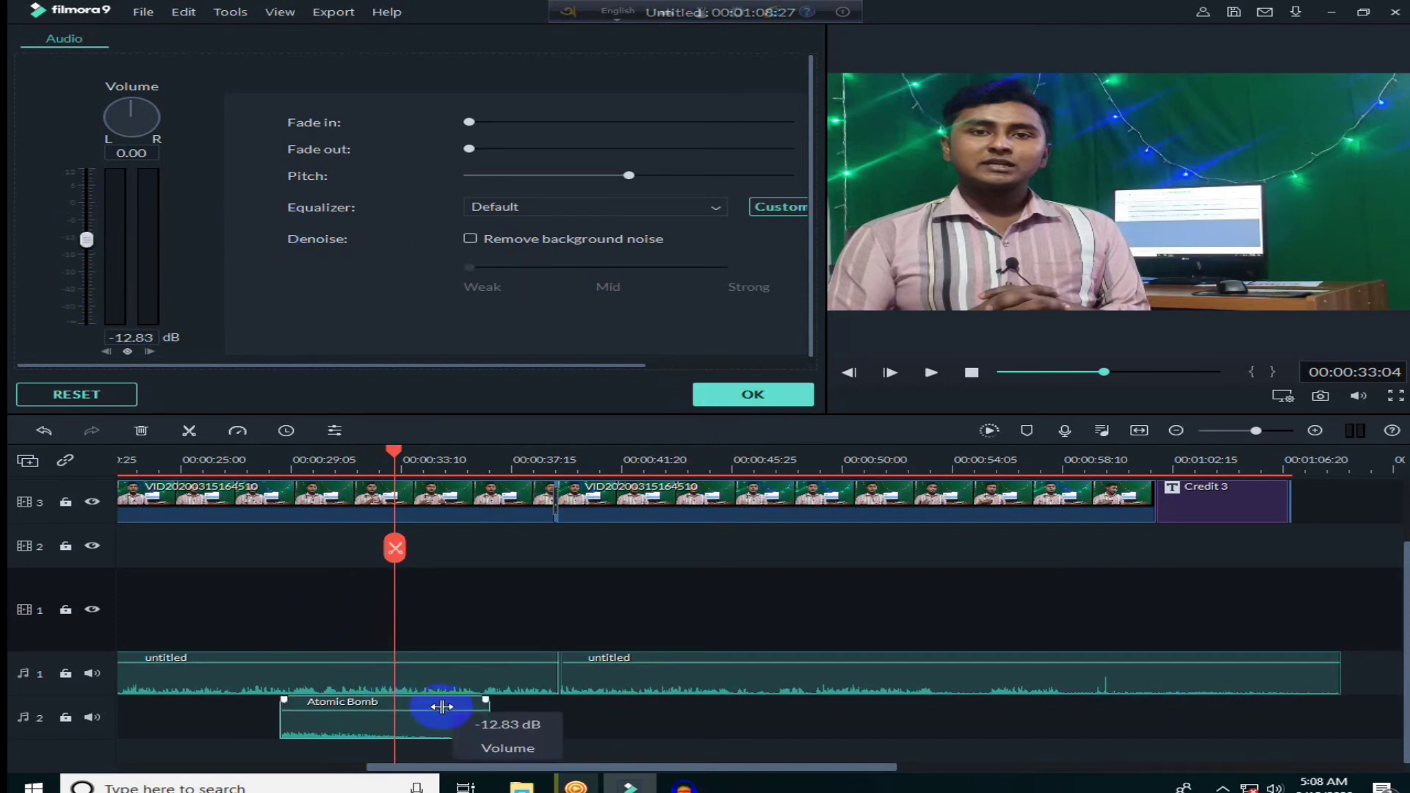
{"action": "key", "text": "ctrl+z"}
{"action": "left_click", "coordinate": [752, 395]}
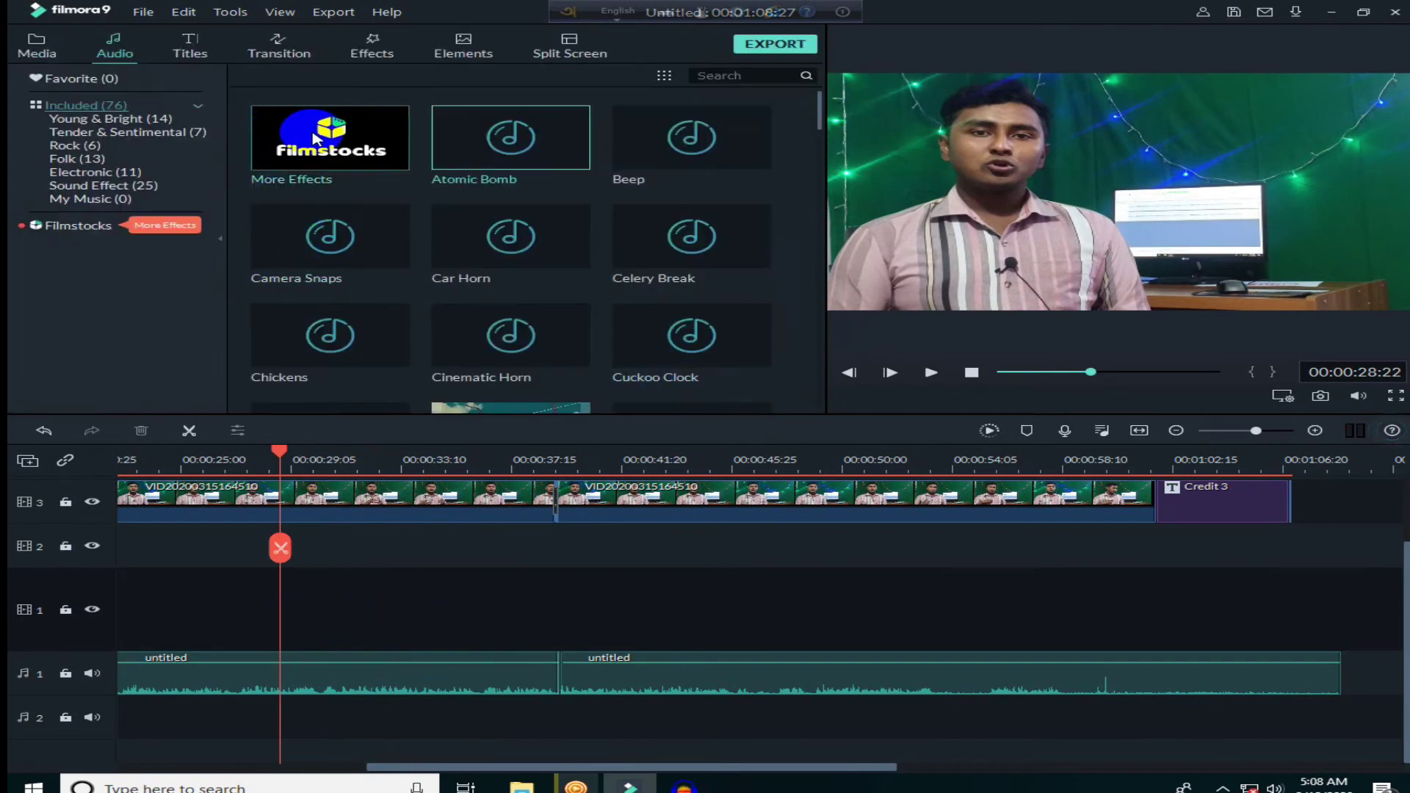
Place Element Love 2 on a new track above the video at 00:00:28:22 and play it to preview the heart
{"action": "left_click", "coordinate": [372, 45]}
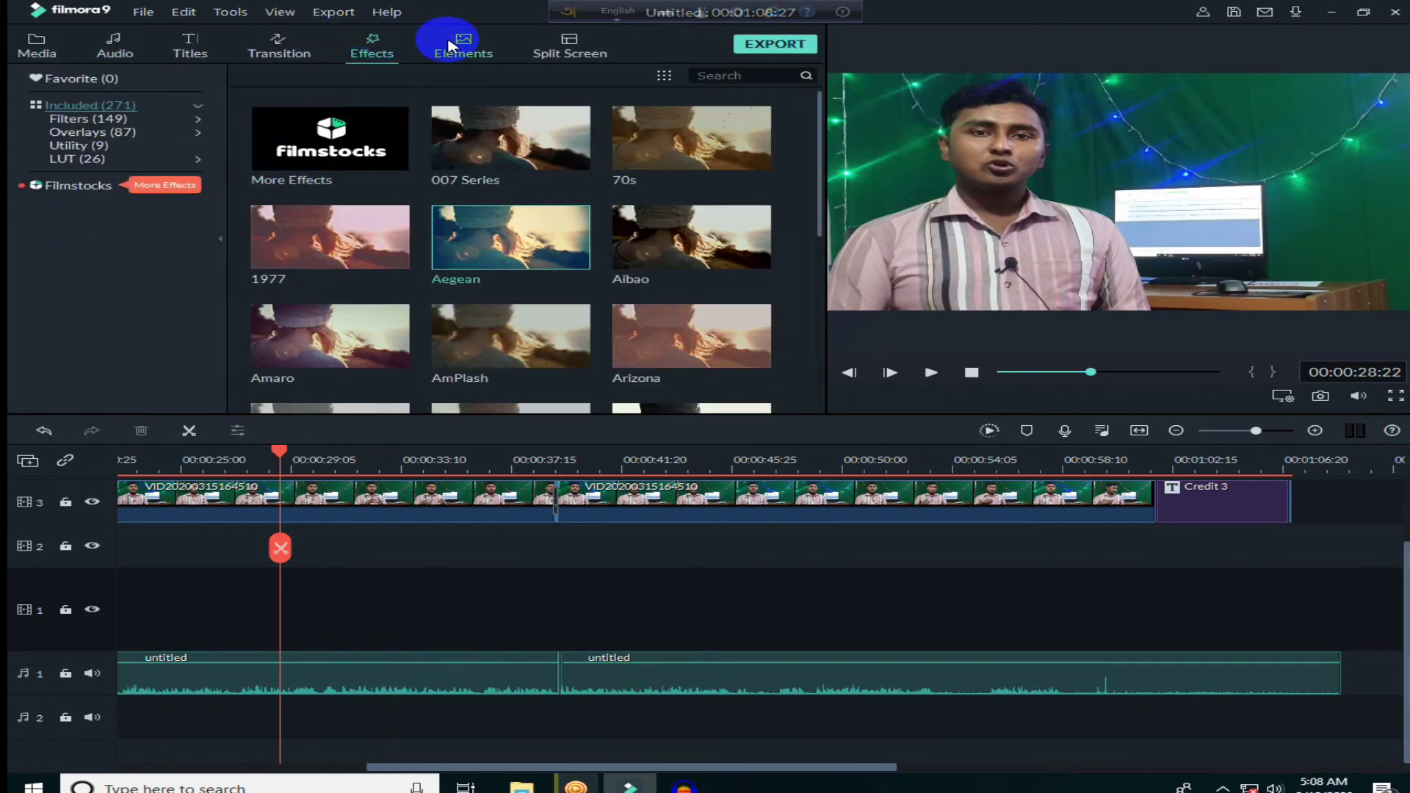
{"action": "left_click", "coordinate": [481, 46]}
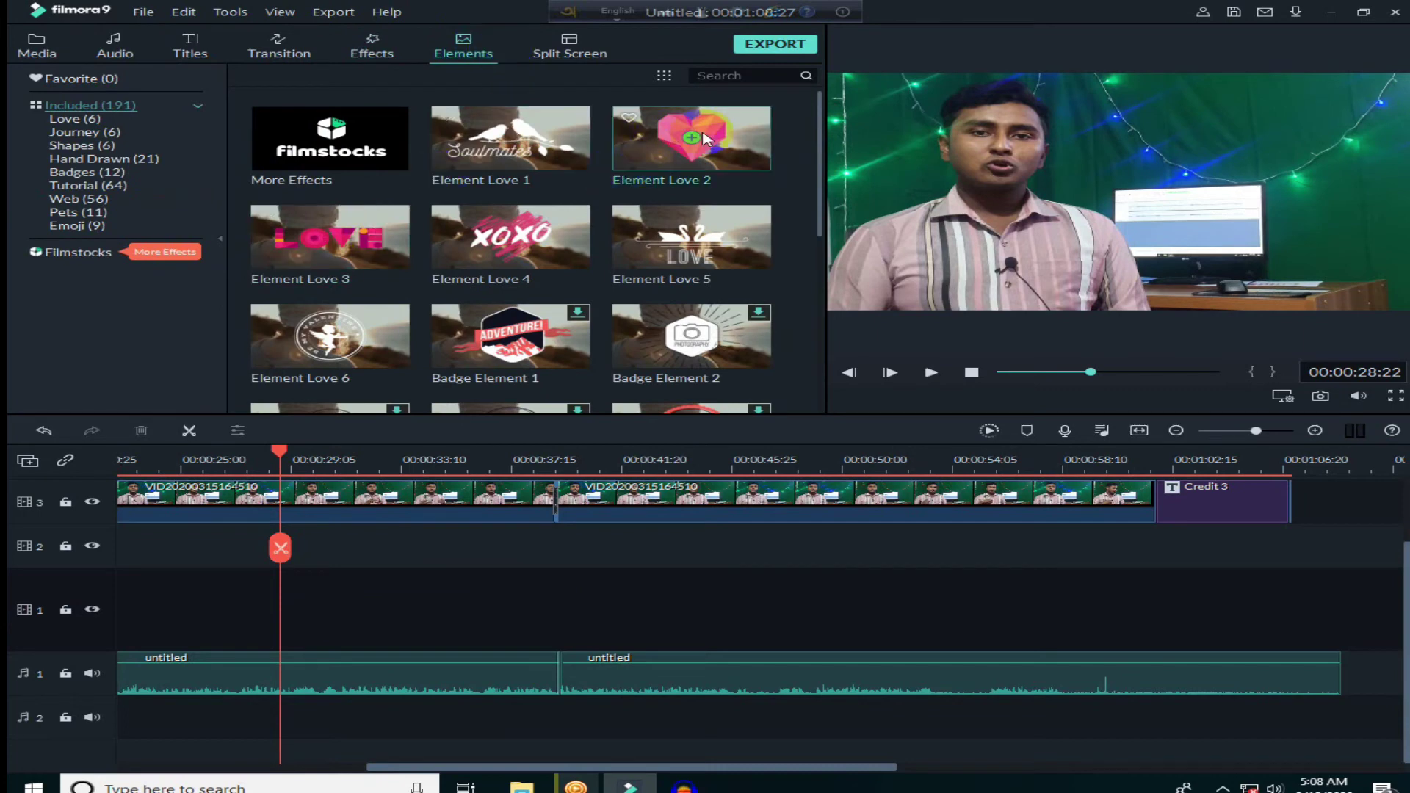
{"action": "left_click_drag", "start_coordinate": [676, 132], "coordinate": [639, 234]}
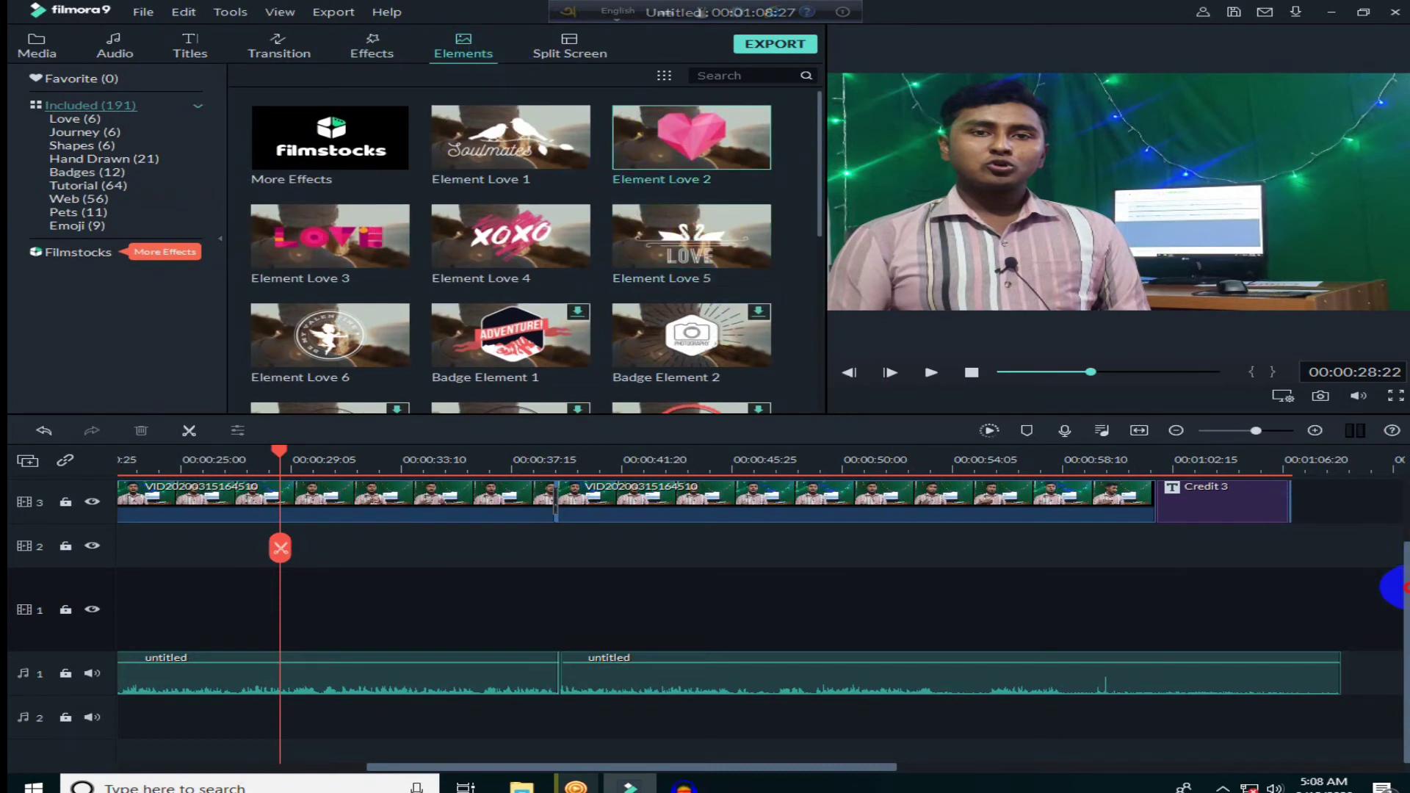
{"action": "left_click_drag", "start_coordinate": [690, 235], "coordinate": [304, 531]}
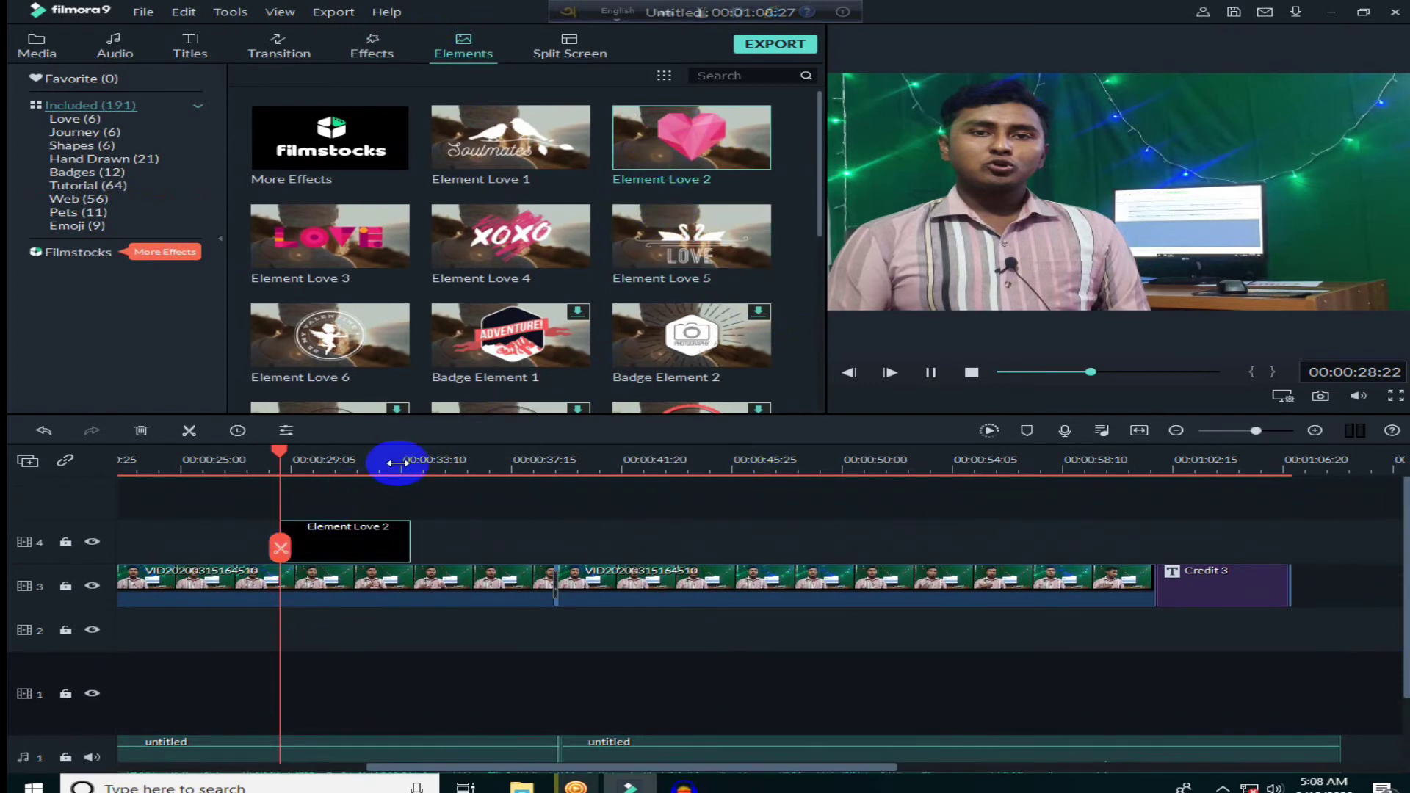
{"action": "left_click", "coordinate": [1129, 196]}
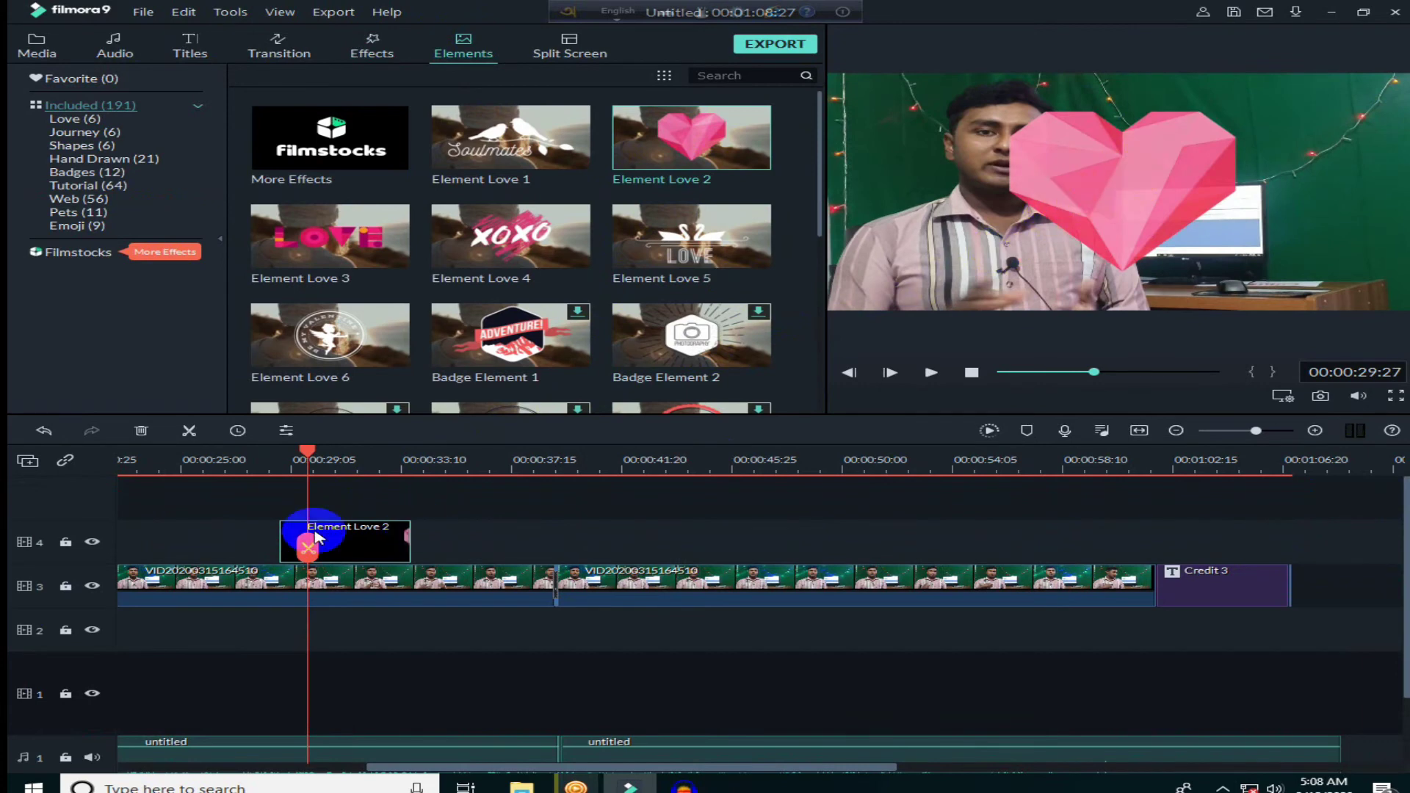
Shrink the heart element to about half its size and move it to the upper right of the video frame
{"action": "scroll", "coordinate": [452, 239], "scroll_direction": "down", "scroll_amount": 7}
{"action": "scroll", "coordinate": [451, 239], "scroll_direction": "up", "scroll_amount": 7}
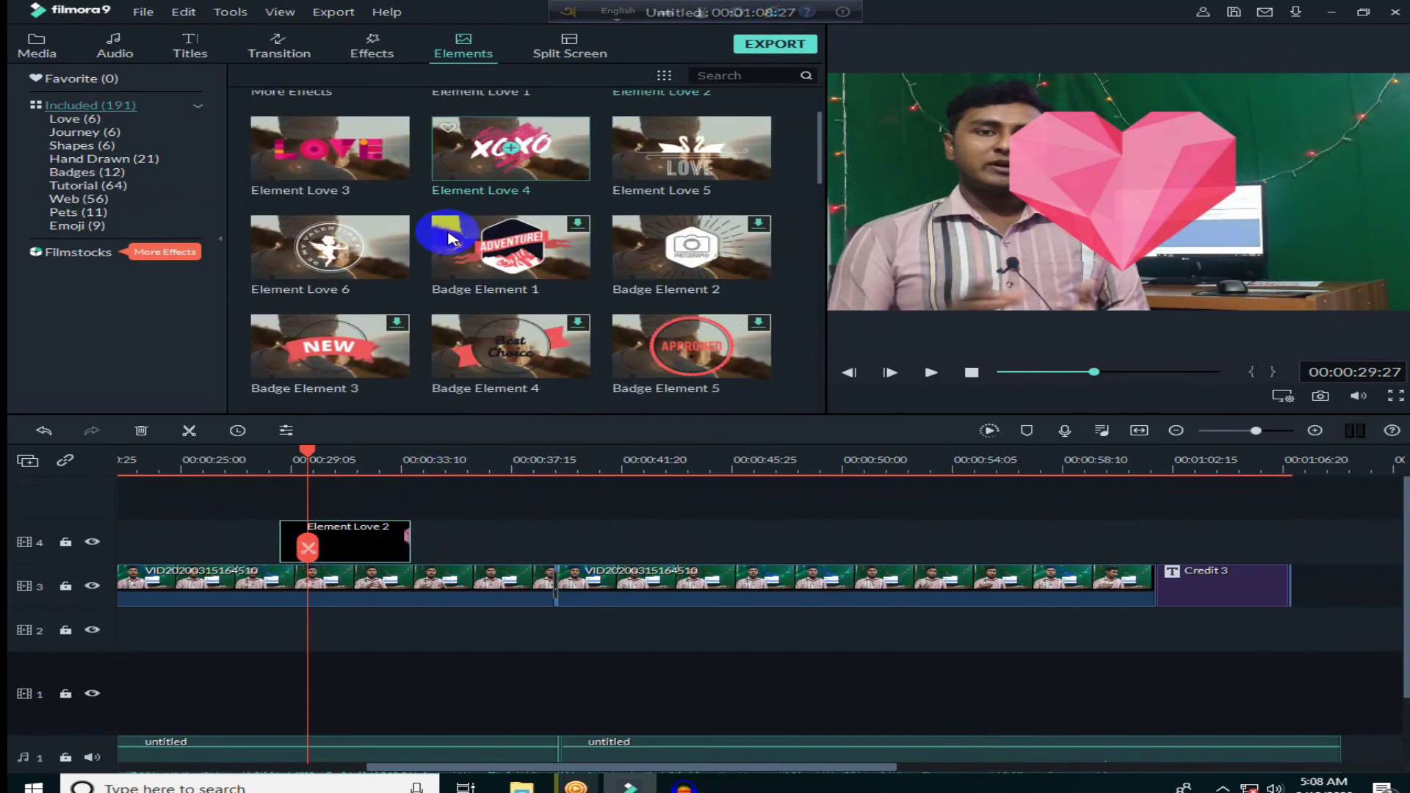
{"action": "left_click", "coordinate": [1120, 176]}
{"action": "left_click_drag", "start_coordinate": [1120, 177], "coordinate": [1234, 173]}
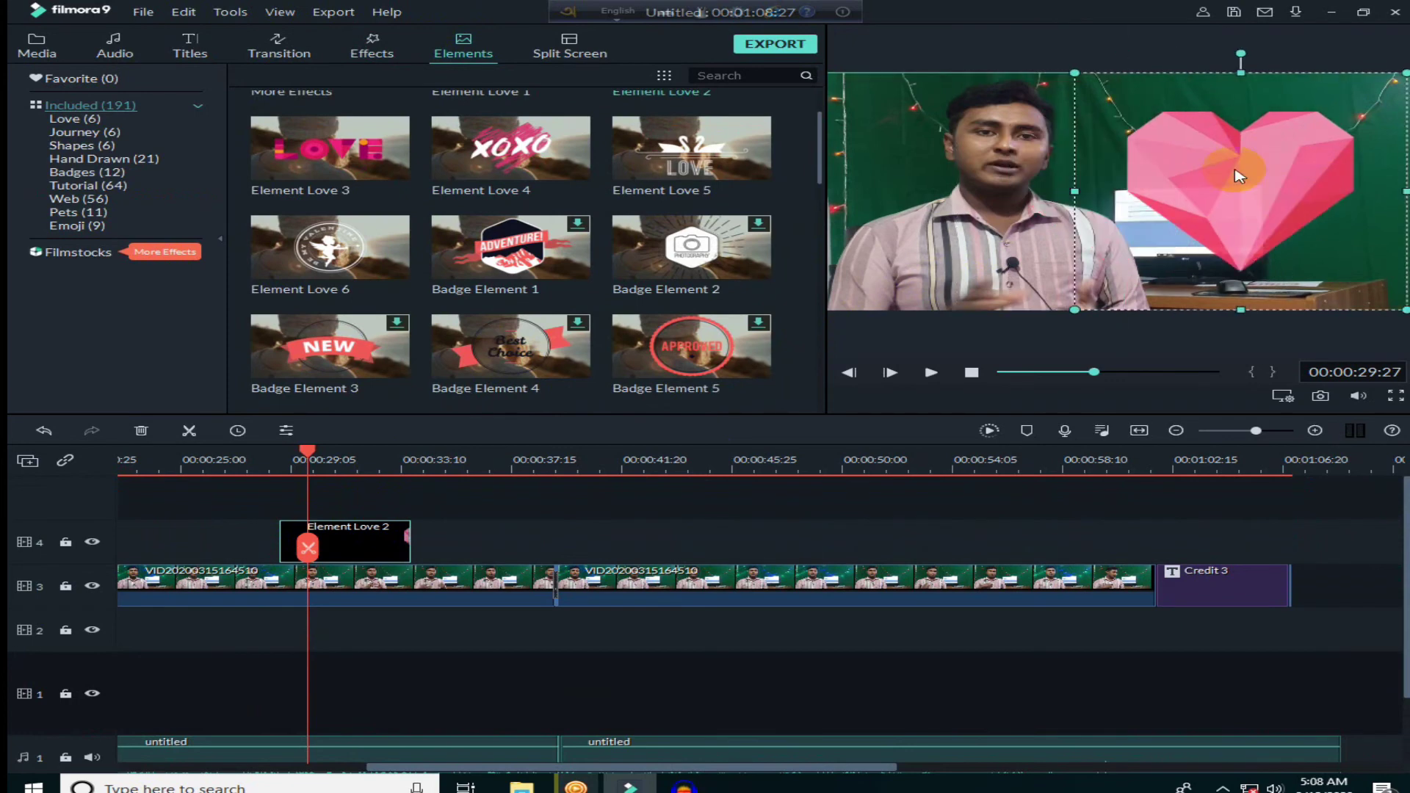
{"action": "left_click_drag", "start_coordinate": [1400, 301], "coordinate": [1376, 288]}
{"action": "left_click_drag", "start_coordinate": [1256, 137], "coordinate": [1233, 186]}
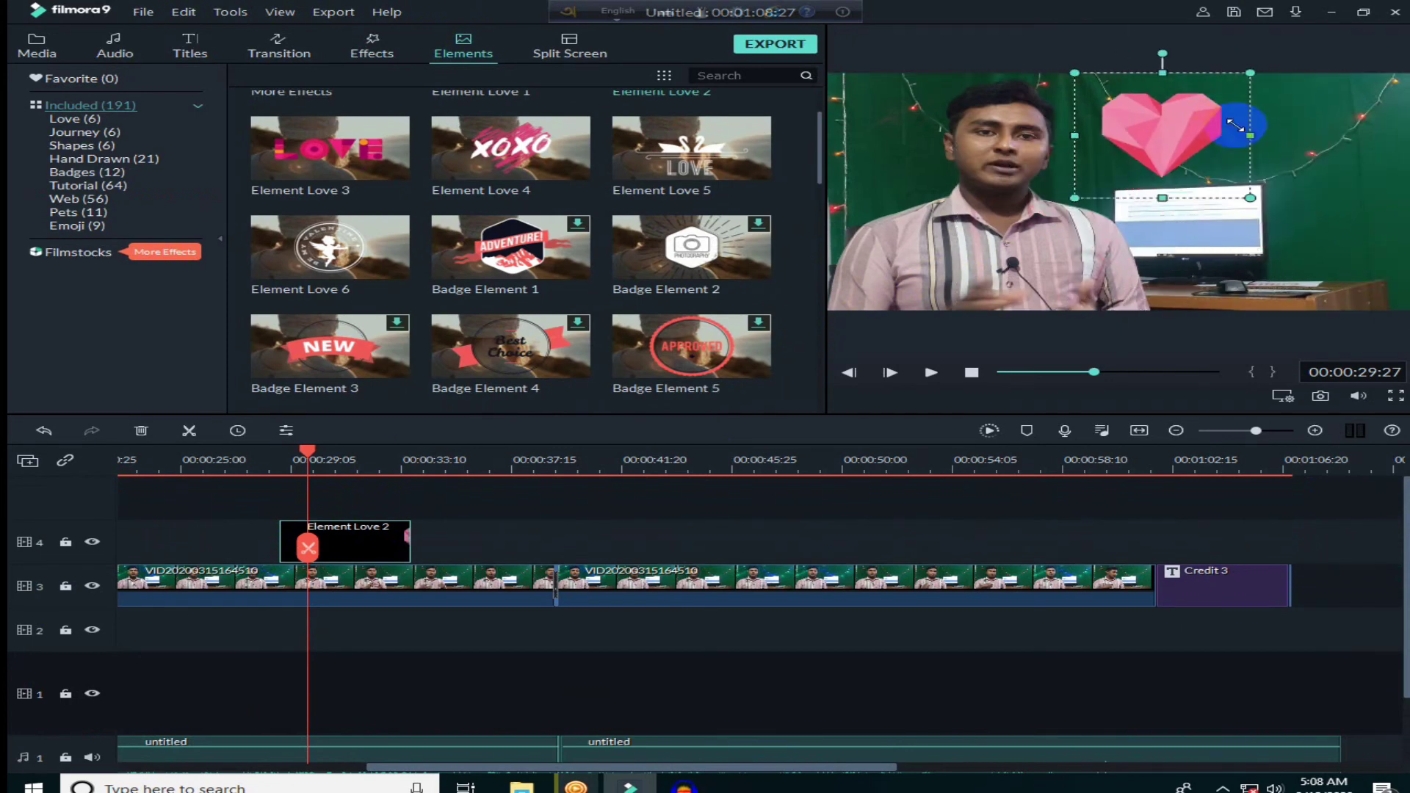
{"action": "left_click_drag", "start_coordinate": [1175, 121], "coordinate": [1304, 120]}
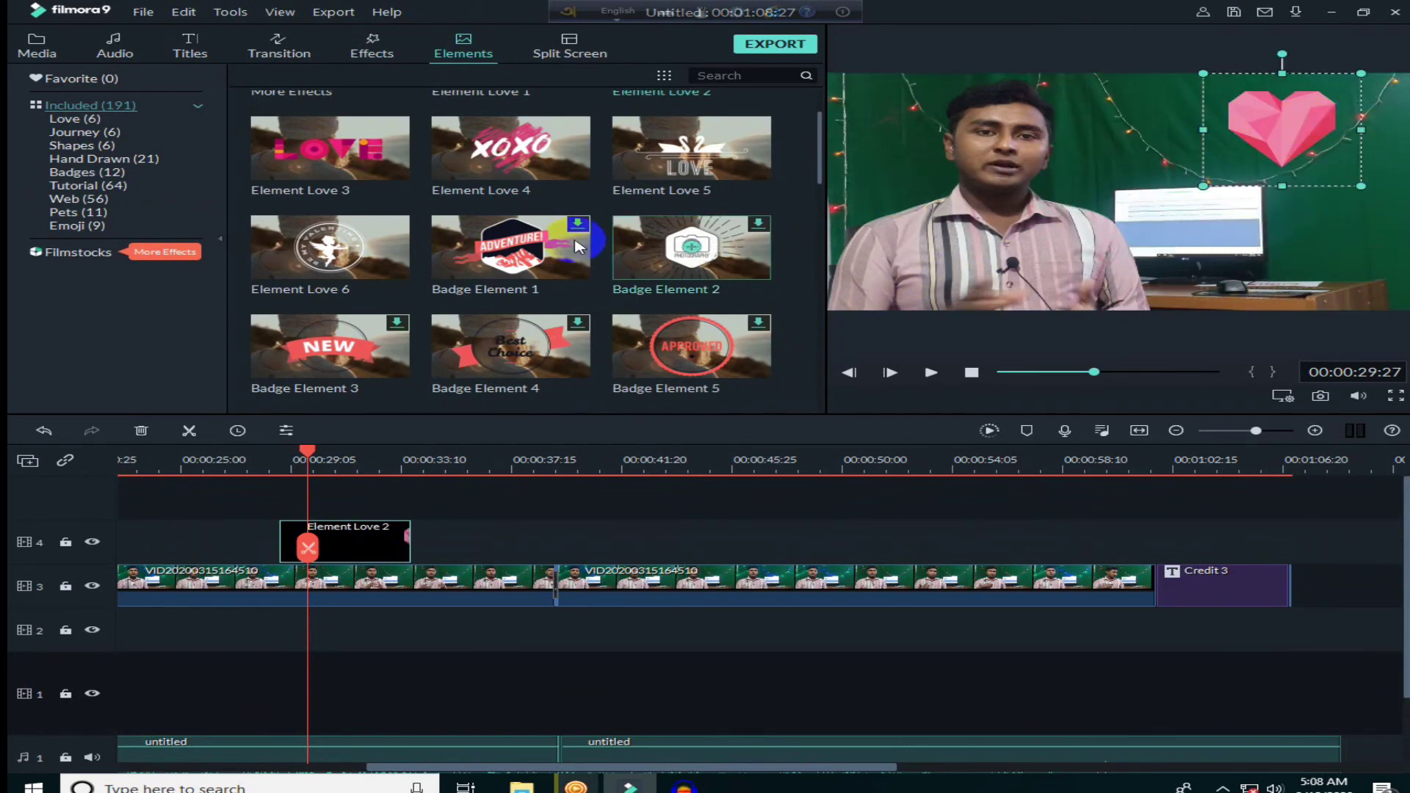
Browse the elements library as far as the white tutorial arrows and delete the Element Love 2 clip from video track 4
{"action": "scroll", "coordinate": [367, 243], "scroll_direction": "down", "scroll_amount": 7}
{"action": "scroll", "coordinate": [379, 246], "scroll_direction": "up", "scroll_amount": 6}
{"action": "scroll", "coordinate": [379, 246], "scroll_direction": "down", "scroll_amount": 15}
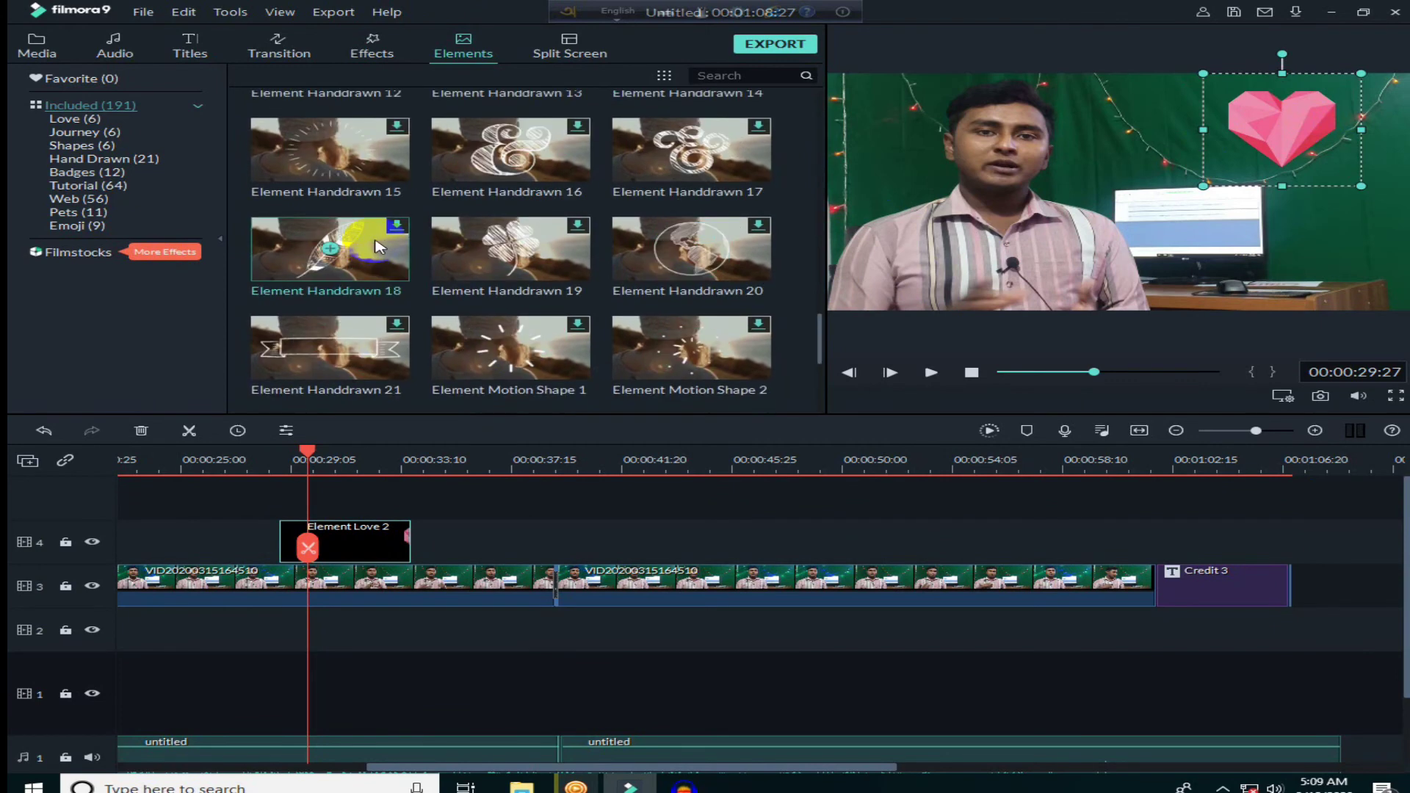
{"action": "scroll", "coordinate": [378, 246], "scroll_direction": "down", "scroll_amount": 5}
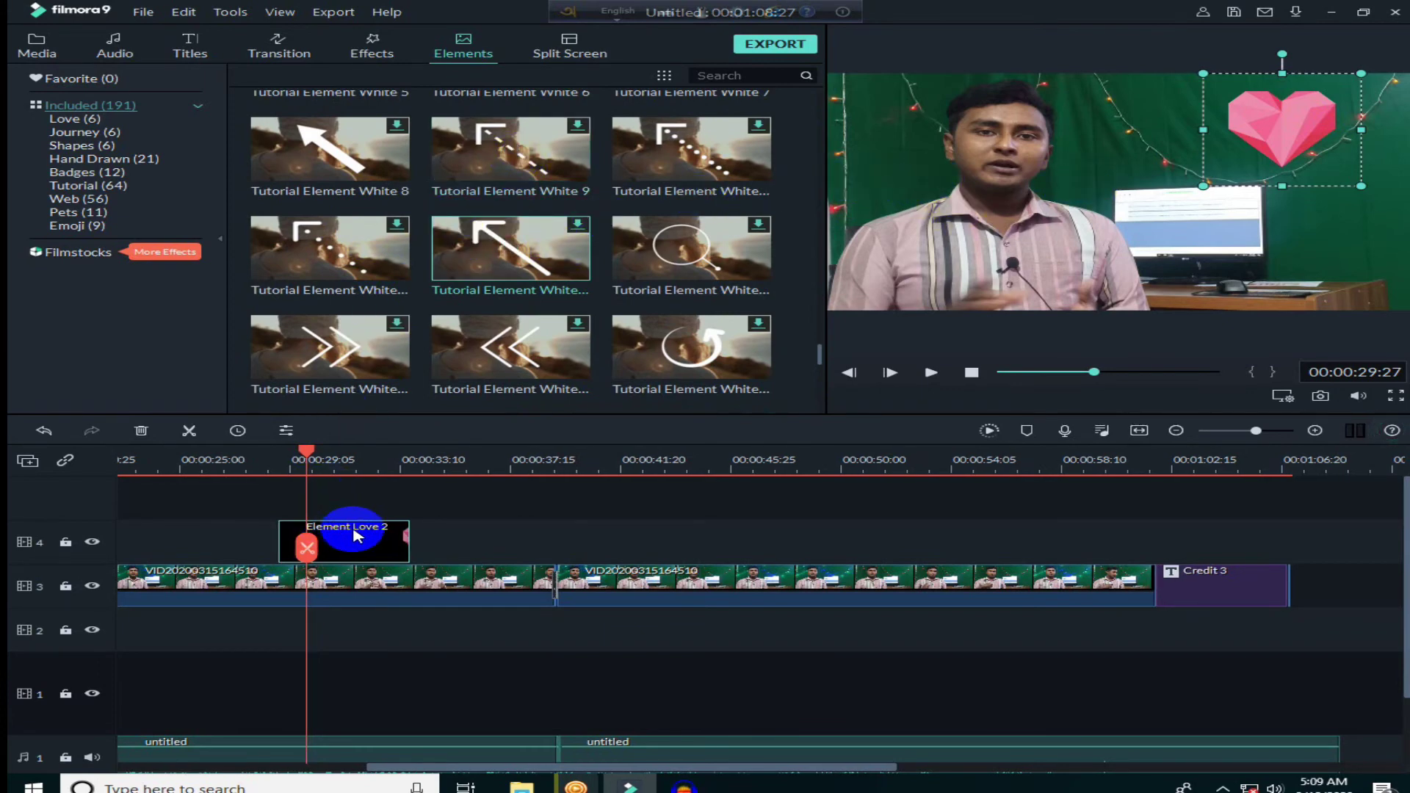
{"action": "key", "text": "Delete"}
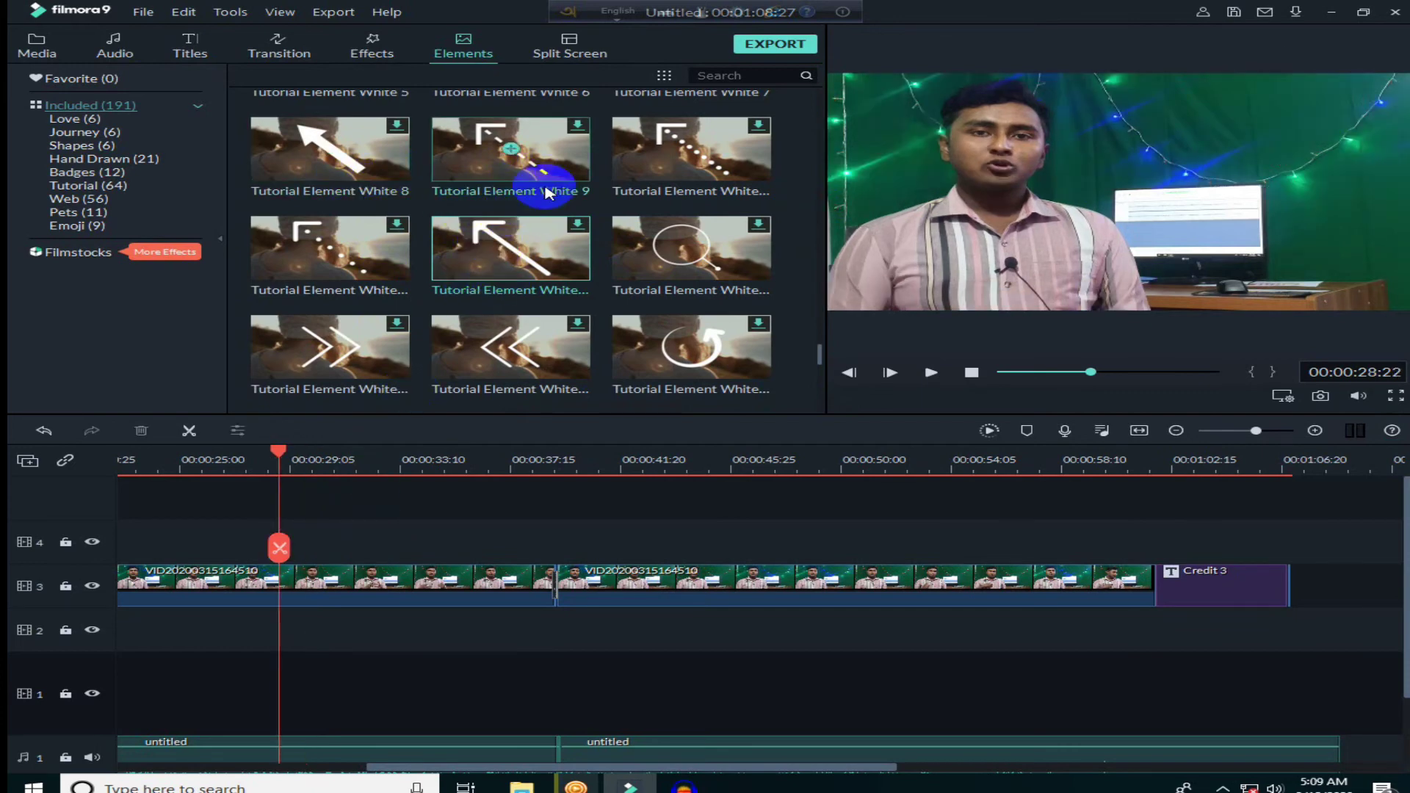
Try to place Tutorial Element White 9 on video track 4 at 00:00:28:22, and return to the start of the elements library
{"action": "mouse_move", "coordinate": [488, 164]}
{"action": "left_mouse_down"}
{"action": "mouse_move", "coordinate": [342, 490]}
{"action": "mouse_move", "coordinate": [281, 546]}
{"action": "left_mouse_up"}
{"action": "scroll", "coordinate": [534, 169], "scroll_direction": "down", "scroll_amount": 5}
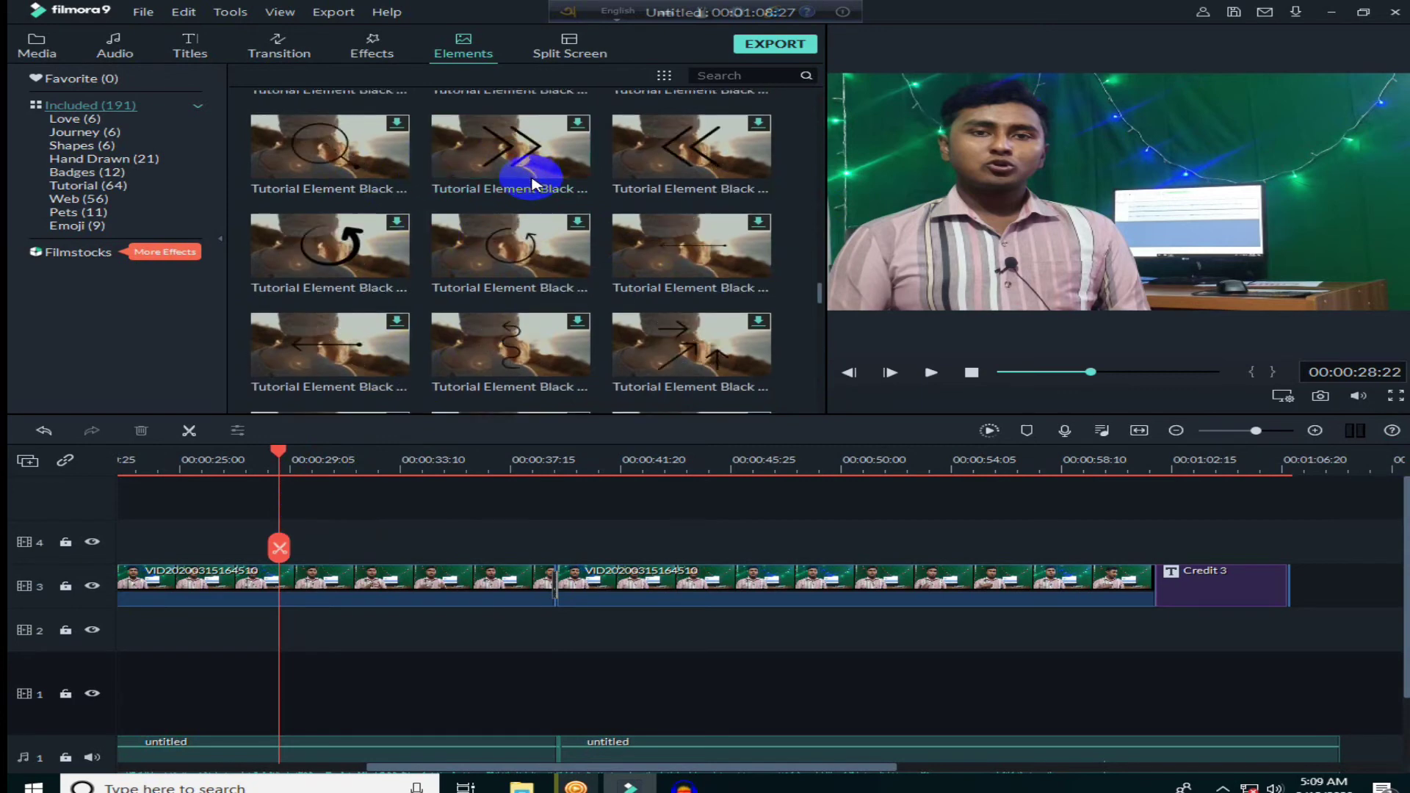
{"action": "scroll", "coordinate": [534, 183], "scroll_direction": "up", "scroll_amount": 10}
{"action": "scroll", "coordinate": [496, 184], "scroll_direction": "up", "scroll_amount": 10}
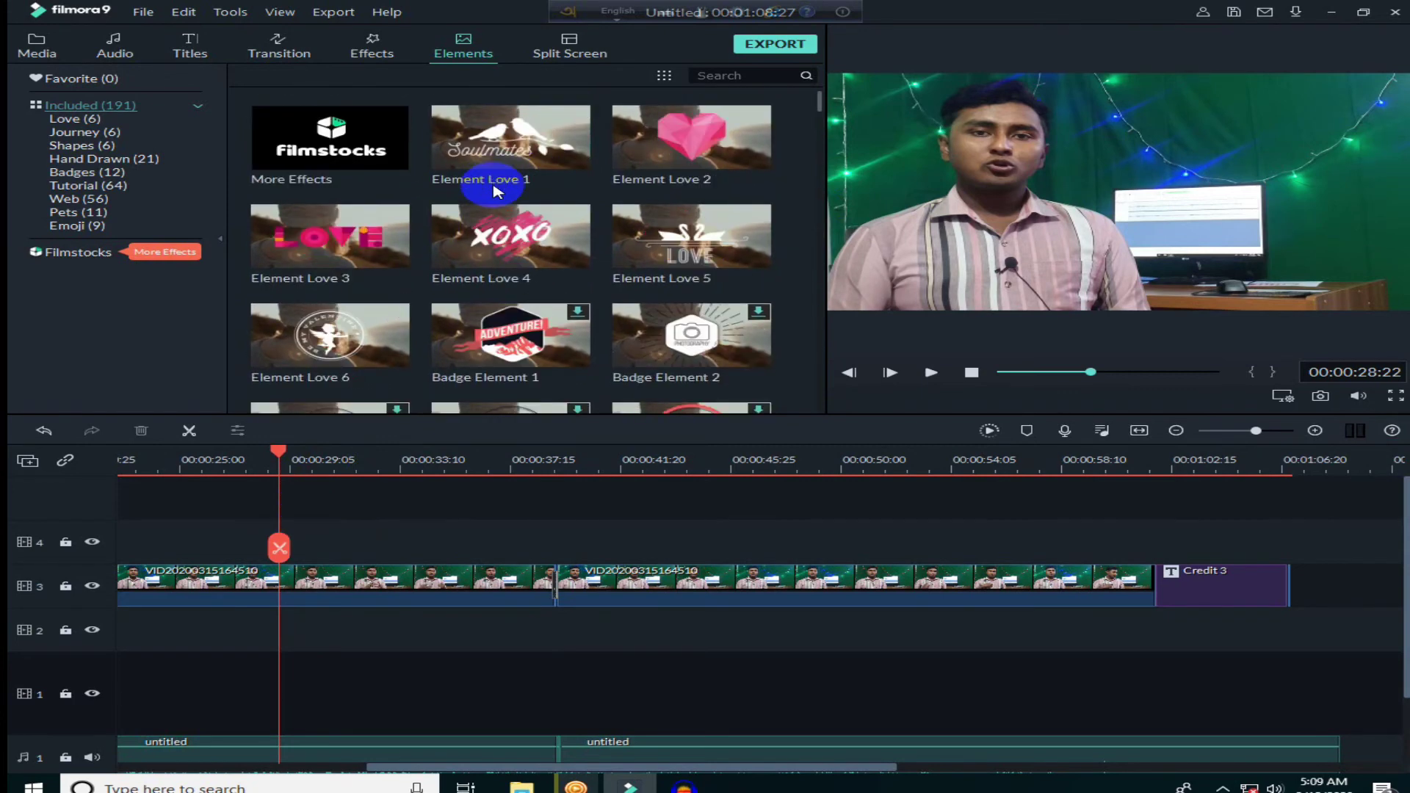
Return to the project media, examine the local MP4 export options and encoding settings, and close the export dialog without exporting
{"action": "left_click", "coordinate": [38, 48]}
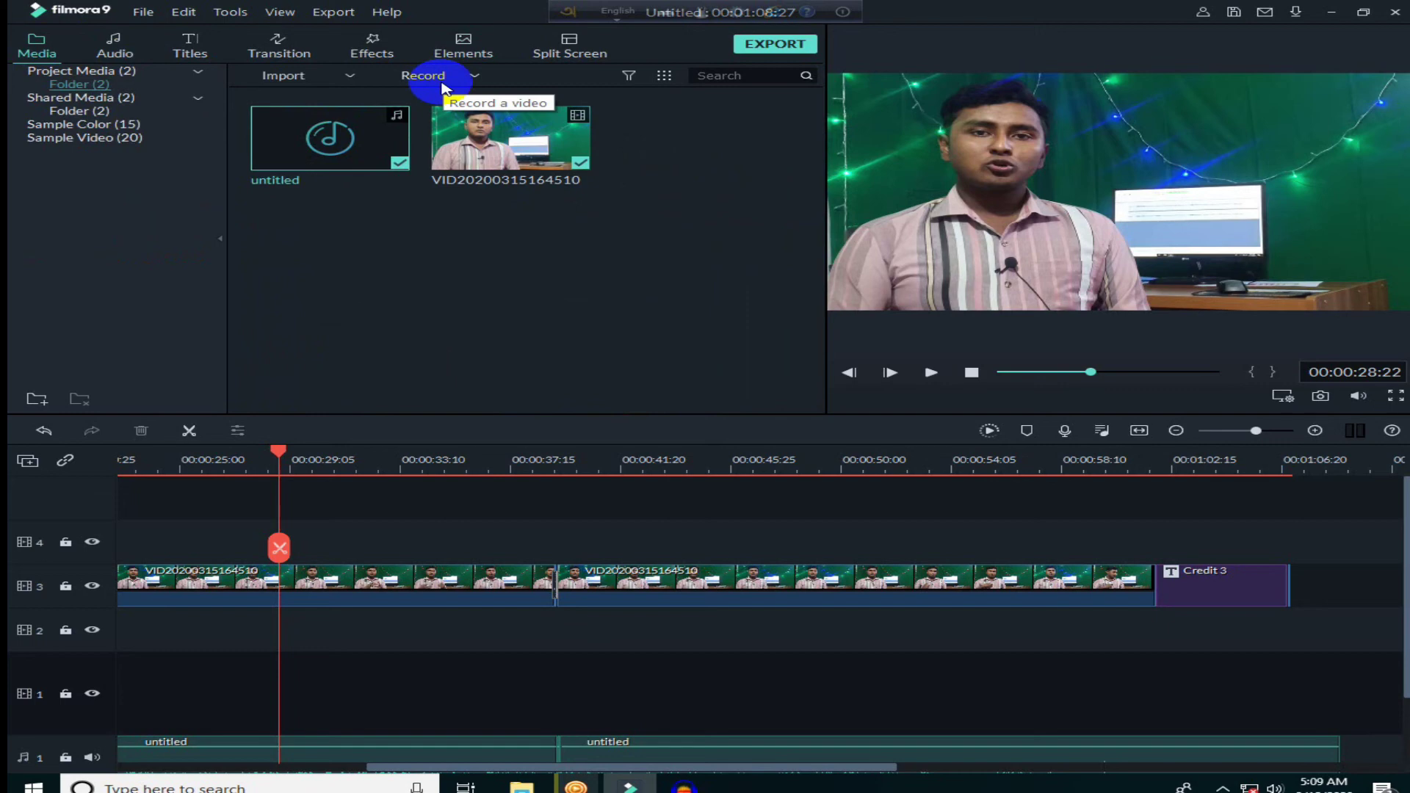
{"action": "left_click", "coordinate": [775, 44]}
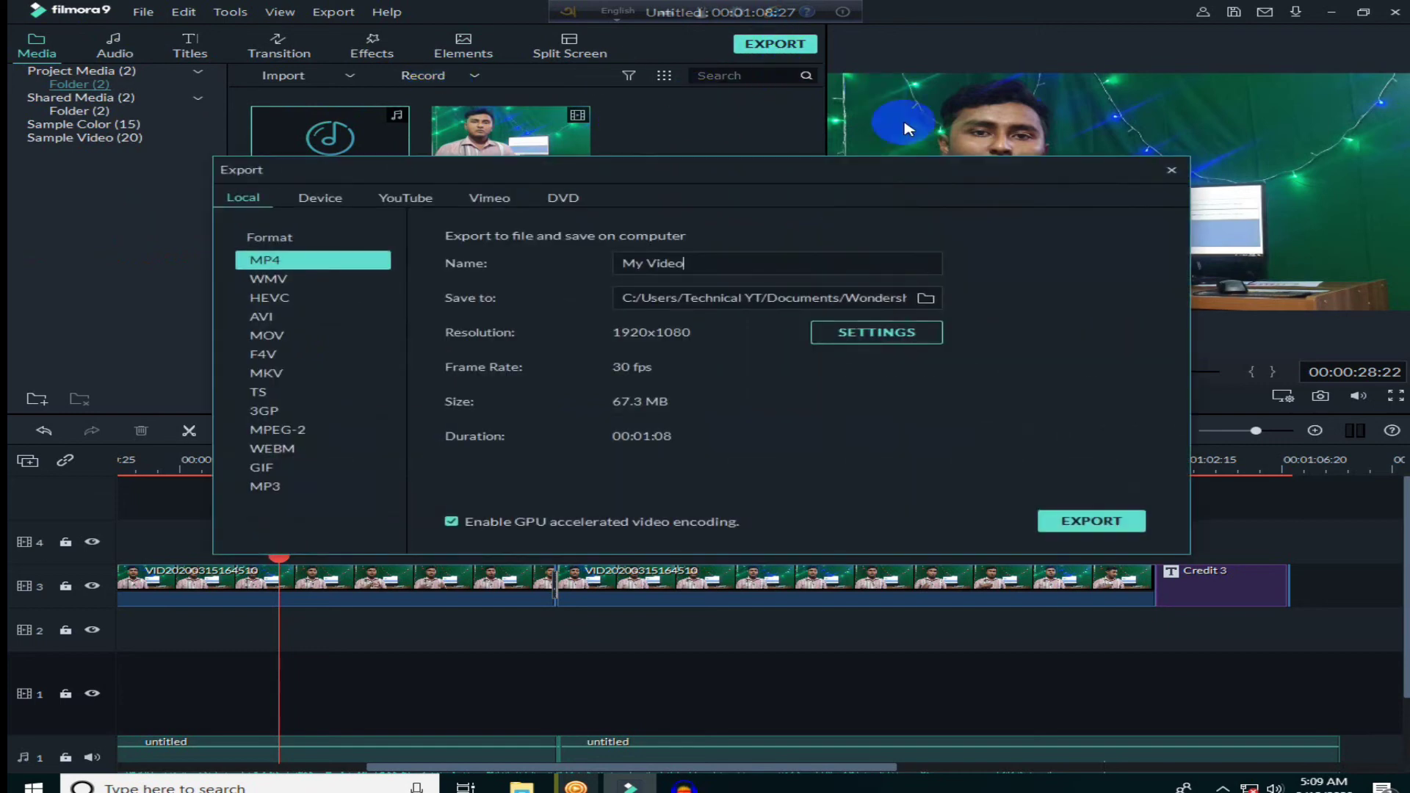
{"action": "left_click_drag", "start_coordinate": [716, 266], "coordinate": [478, 259]}
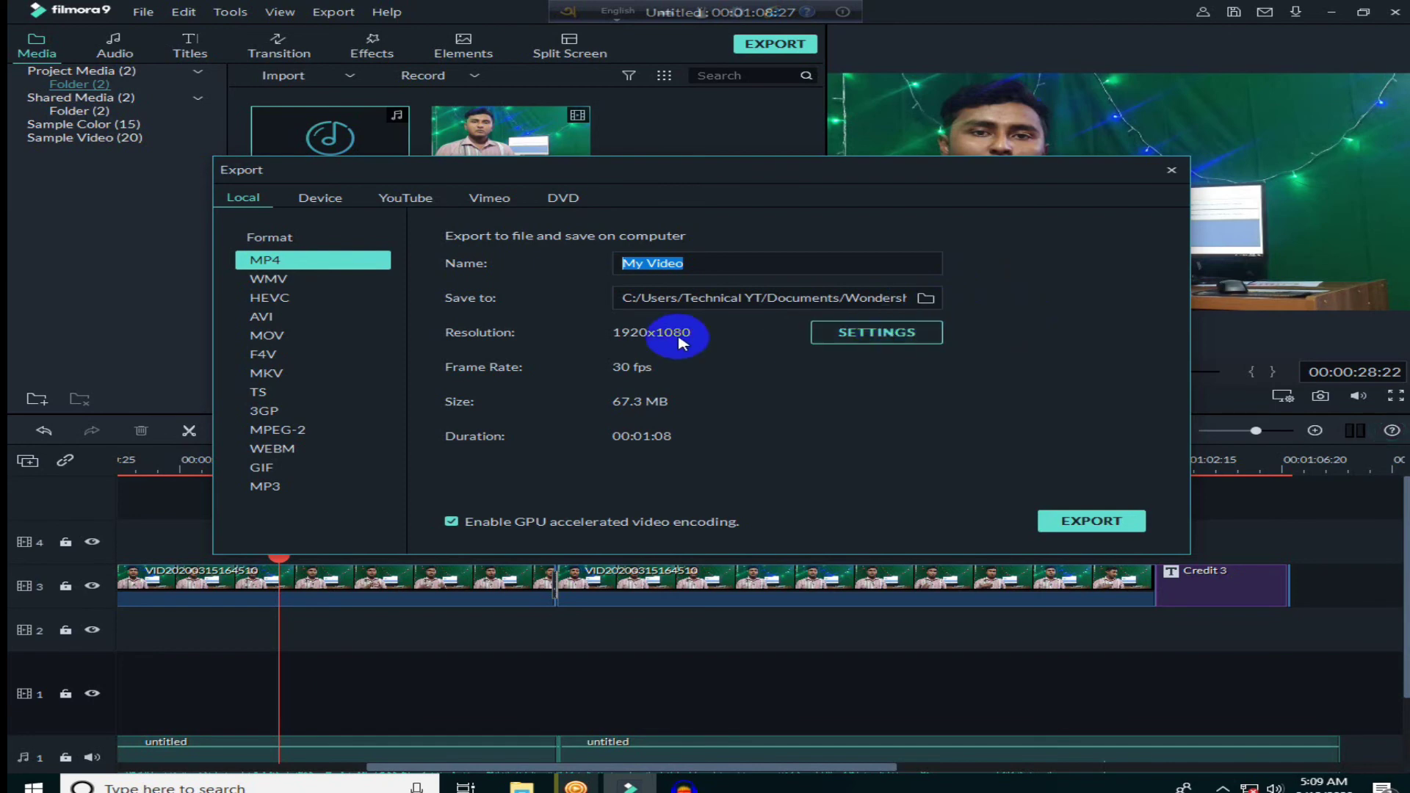
{"action": "left_click", "coordinate": [877, 334]}
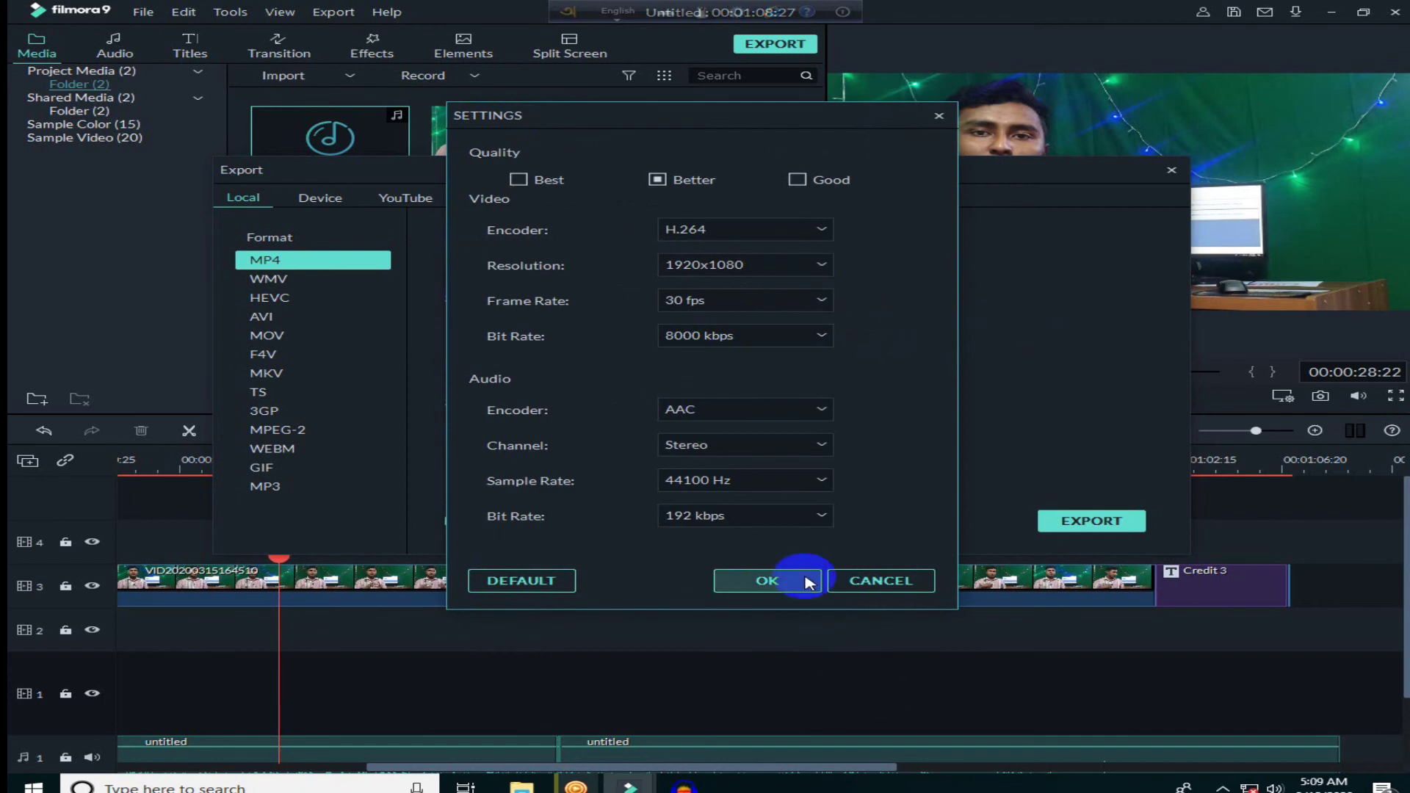
{"action": "left_click", "coordinate": [874, 580]}
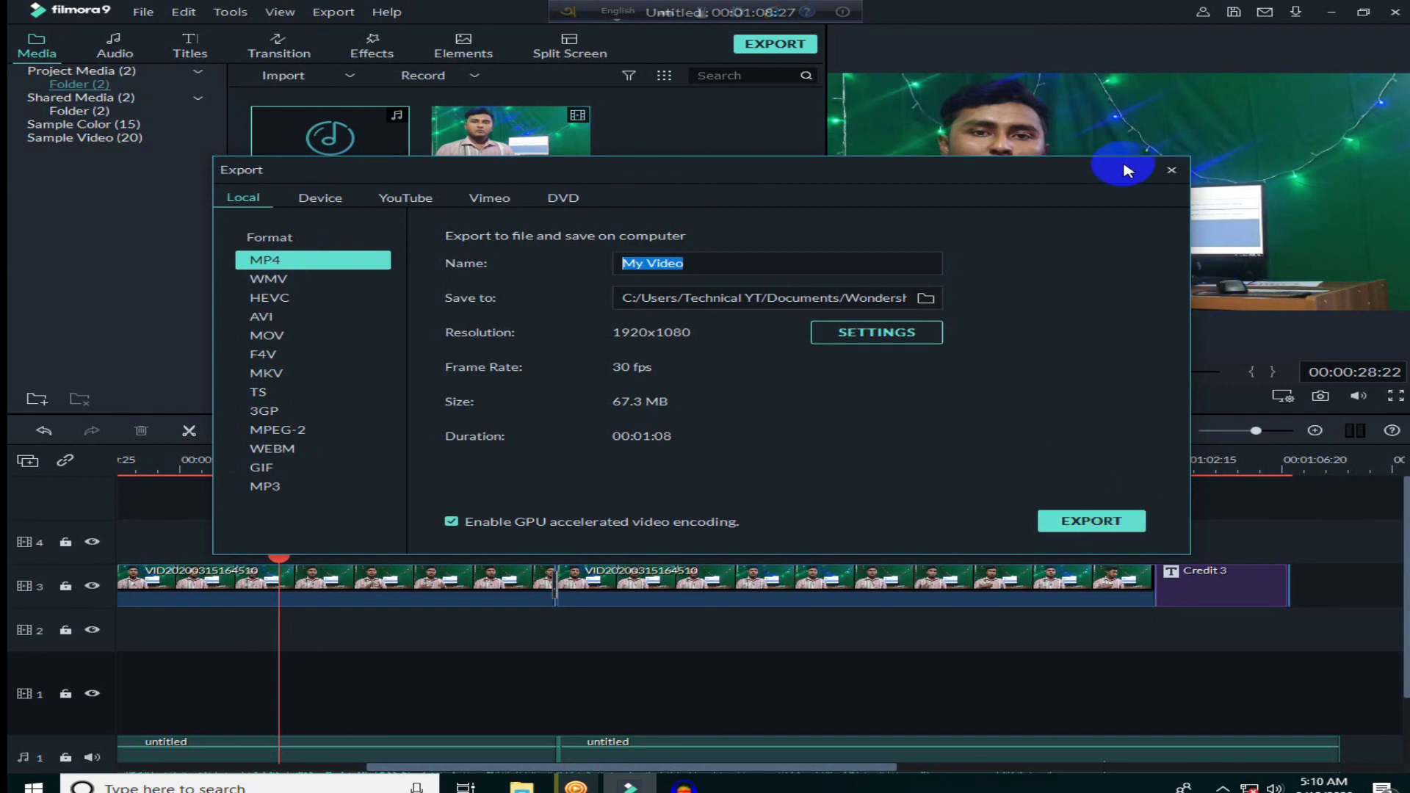
{"action": "left_click", "coordinate": [1172, 174]}
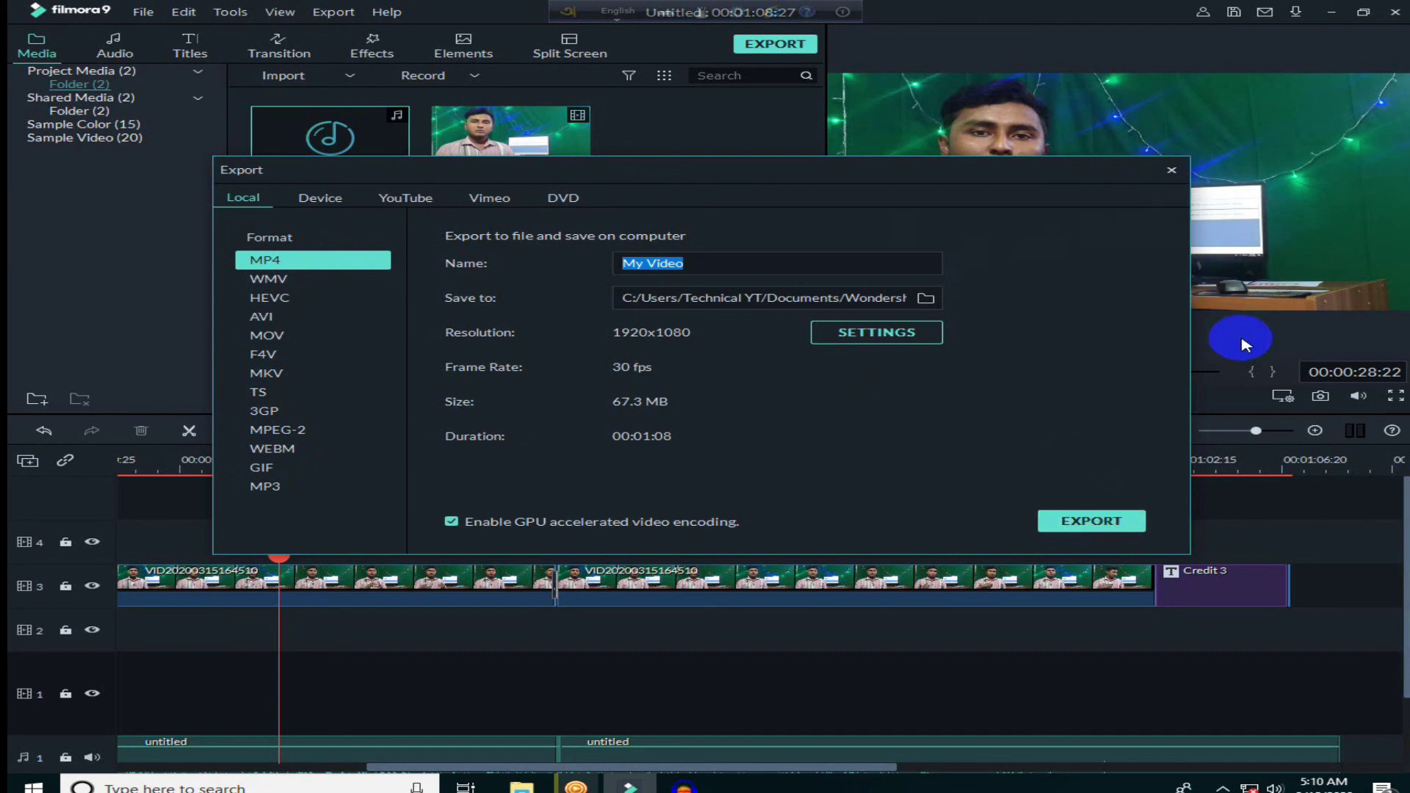